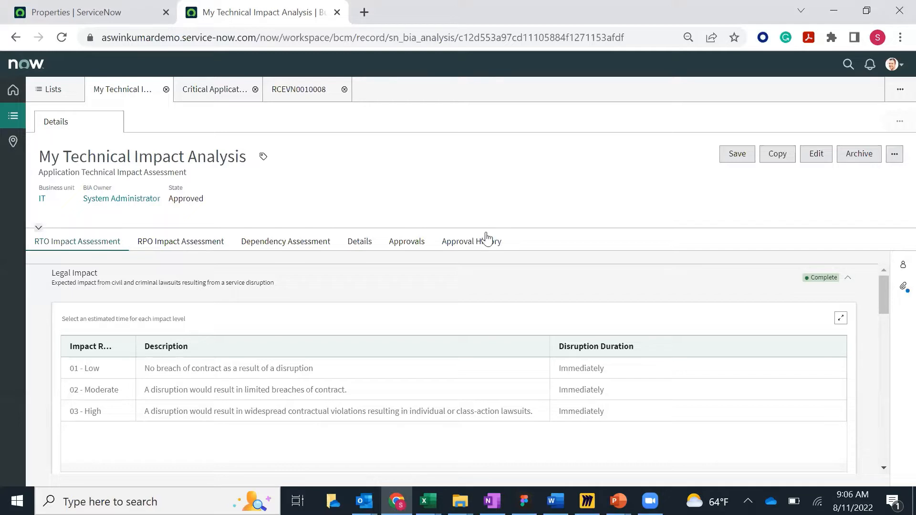
- Examine the general details of My Technical Impact Analysis and its dependency assessment, including relationship sources, from hardware through Windows servers
left_click(275, 243)
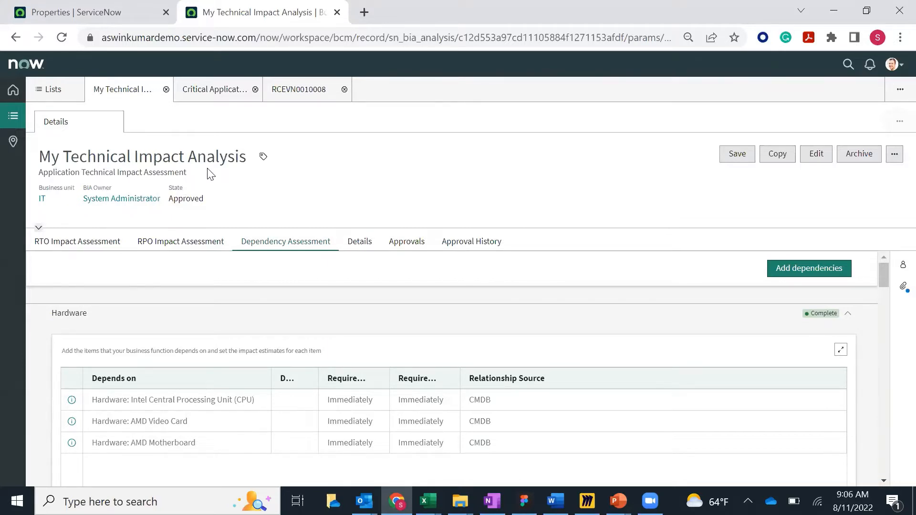
left_click(366, 244)
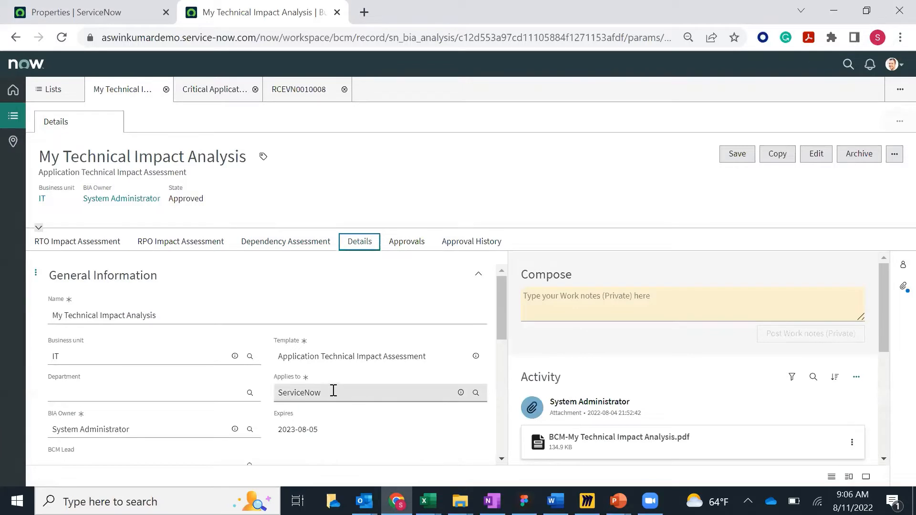
left_click(413, 173)
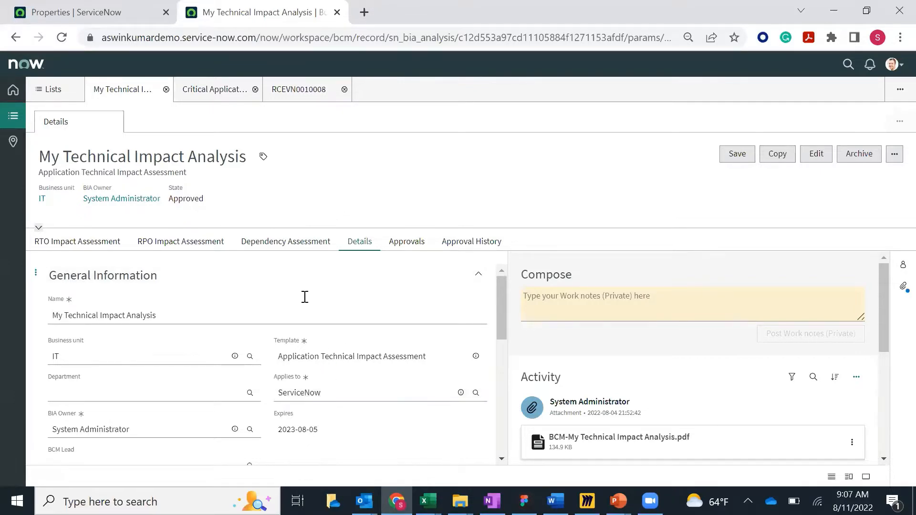
left_click(282, 246)
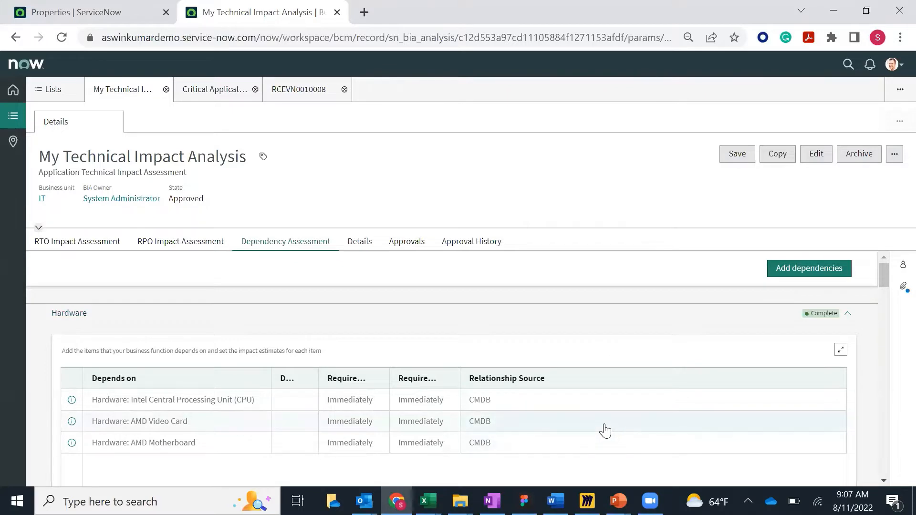
scroll(604, 429, "down", 1)
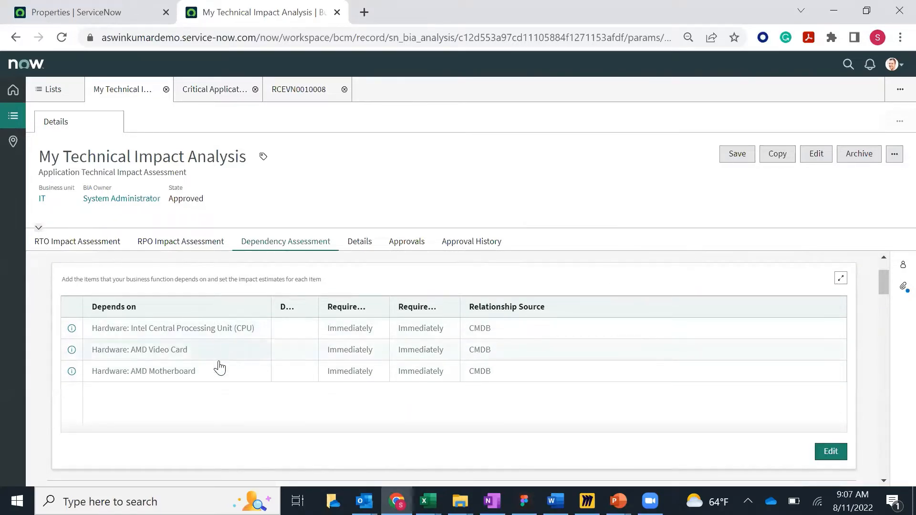
scroll(220, 374, "up", 1)
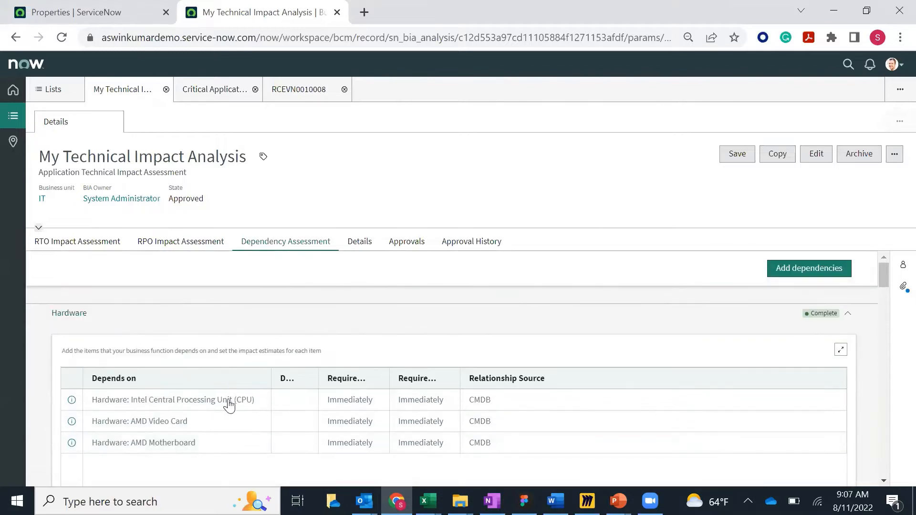
scroll(232, 446, "down", 1)
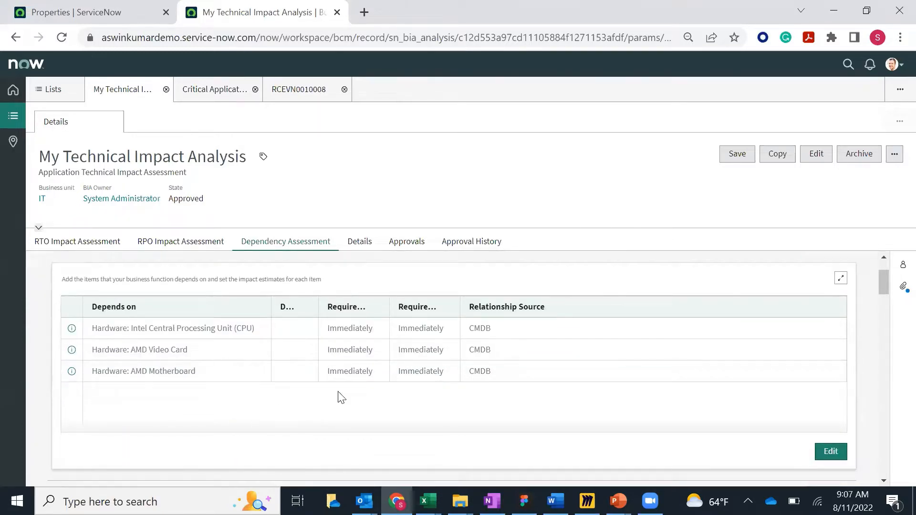
scroll(618, 356, "up", 1)
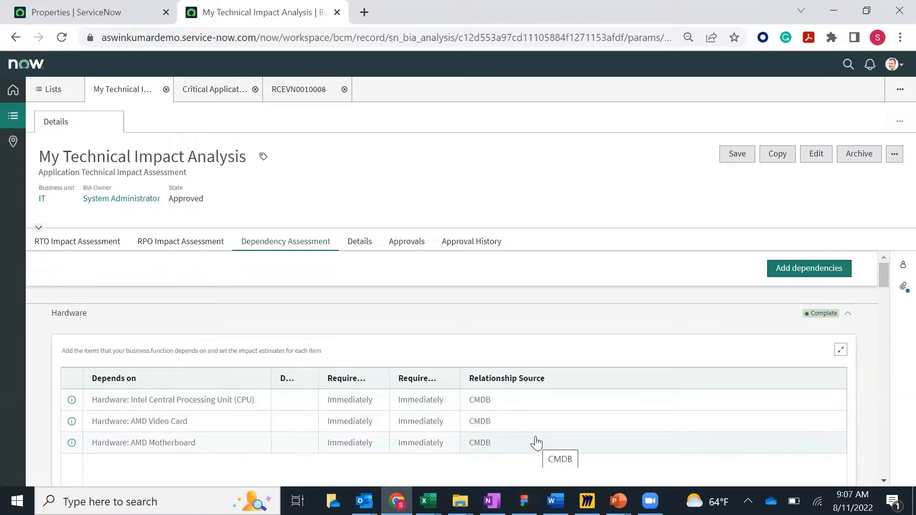
scroll(537, 439, "down", 5)
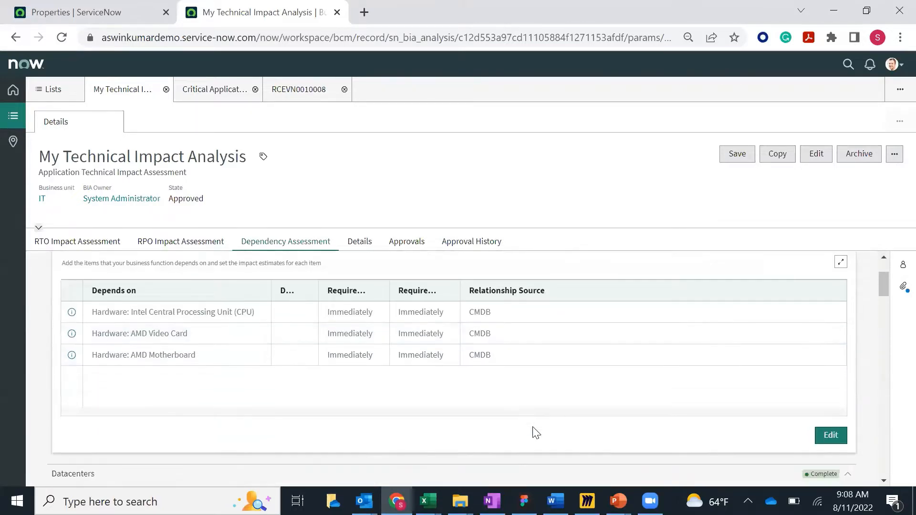
scroll(536, 432, "down", 5)
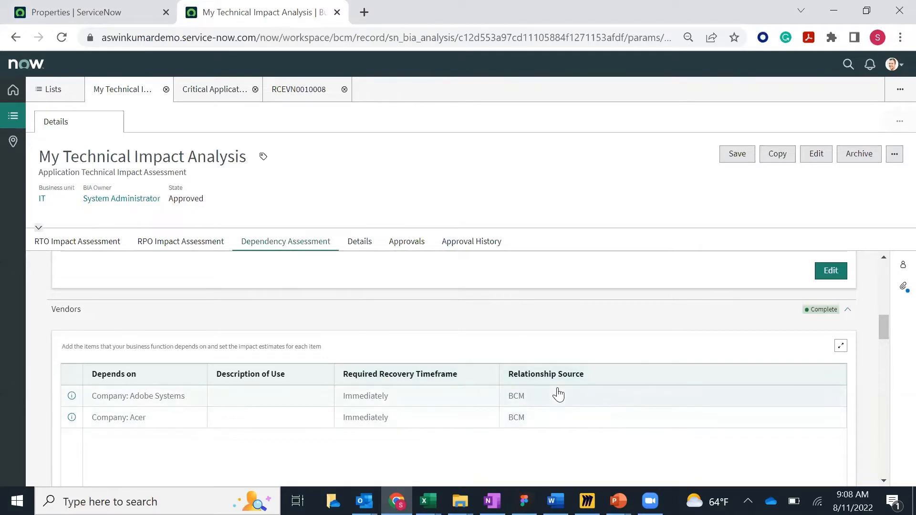
scroll(565, 438, "down", 5)
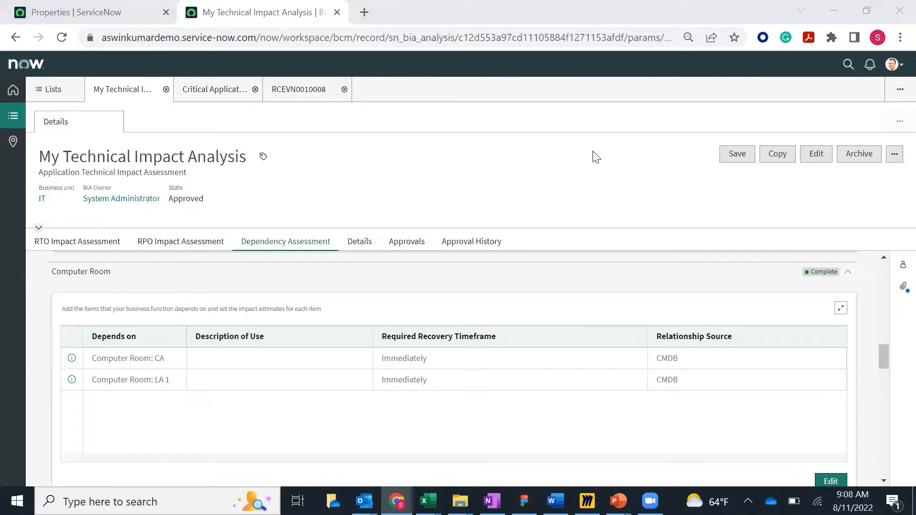
scroll(713, 382, "down", 6)
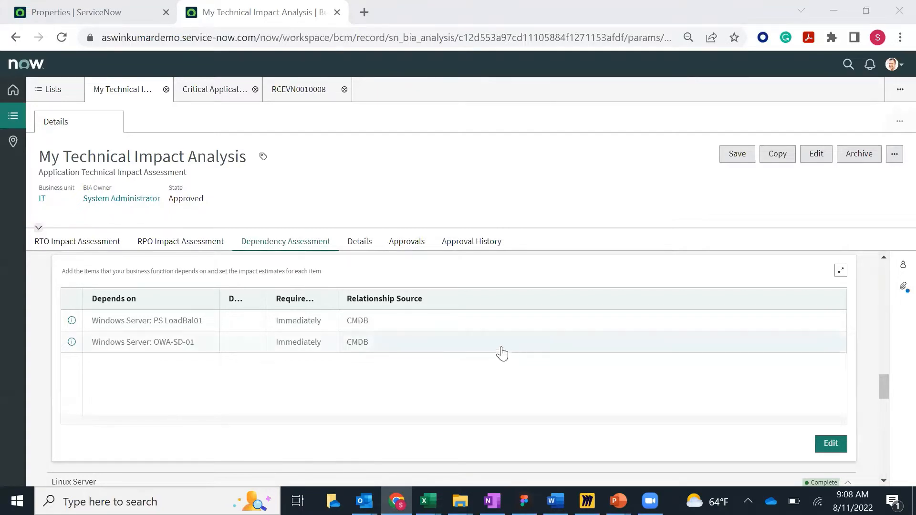
- Open the Element Definitions list from the Business Continuity general administration section of the ServiceNow platform view
left_click(71, 12)
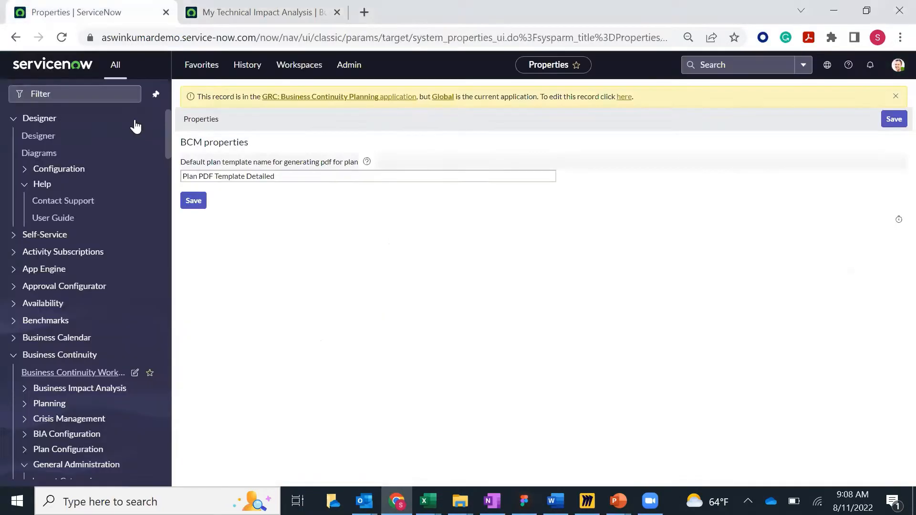
left_click(71, 95)
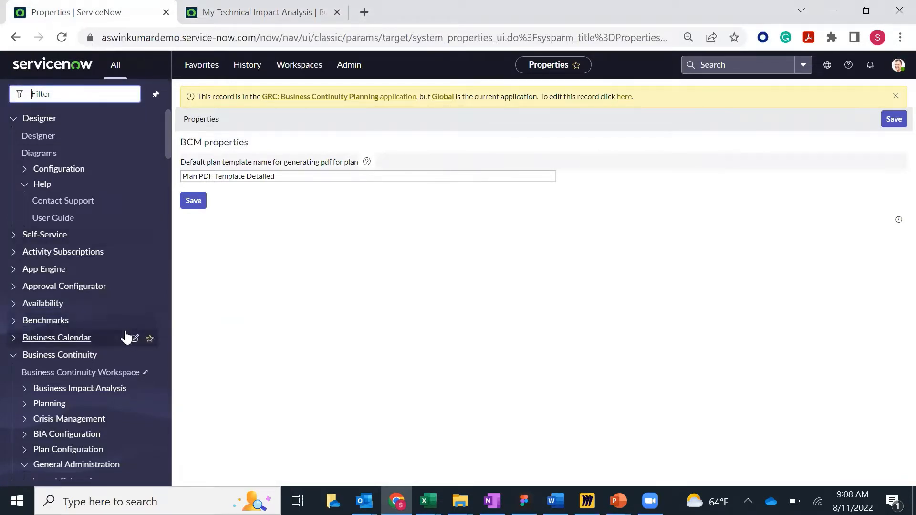
scroll(126, 334, "down", 5)
scroll(114, 341, "down", 2)
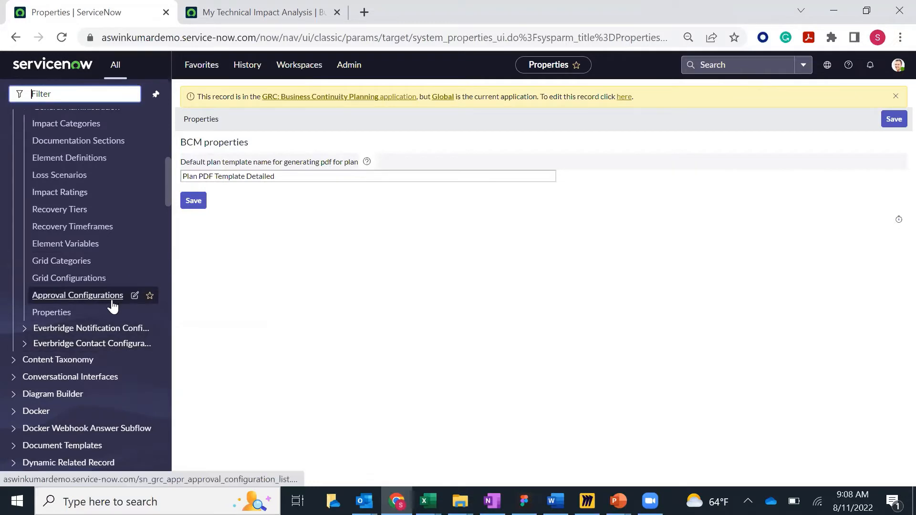
left_click(47, 160)
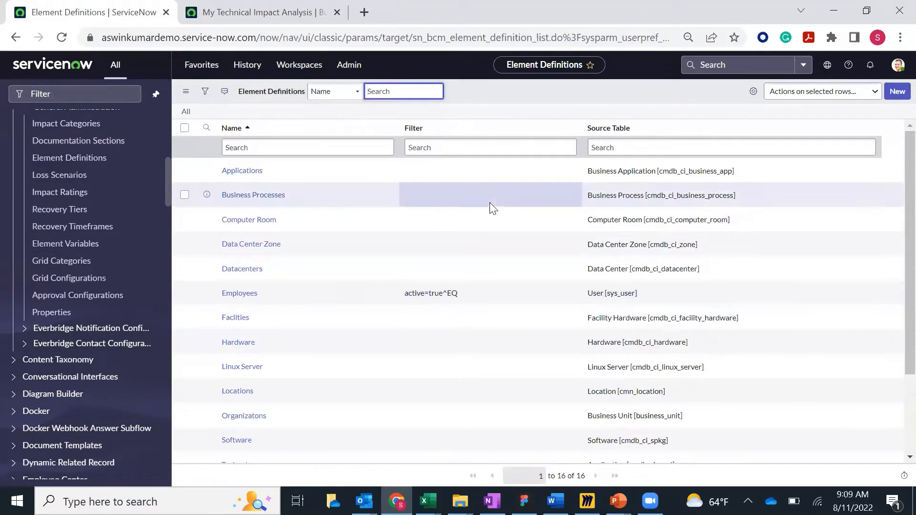
left_click(494, 92)
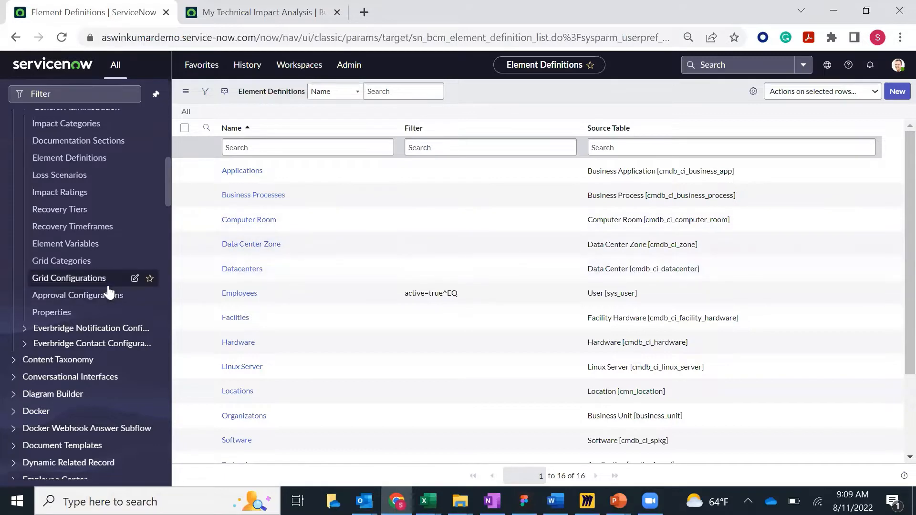
scroll(110, 298, "up", 2)
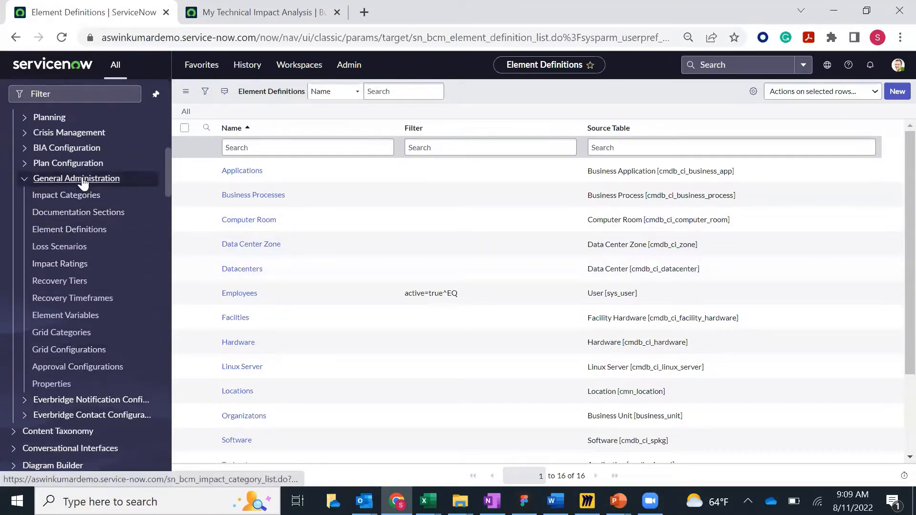
left_click(71, 234)
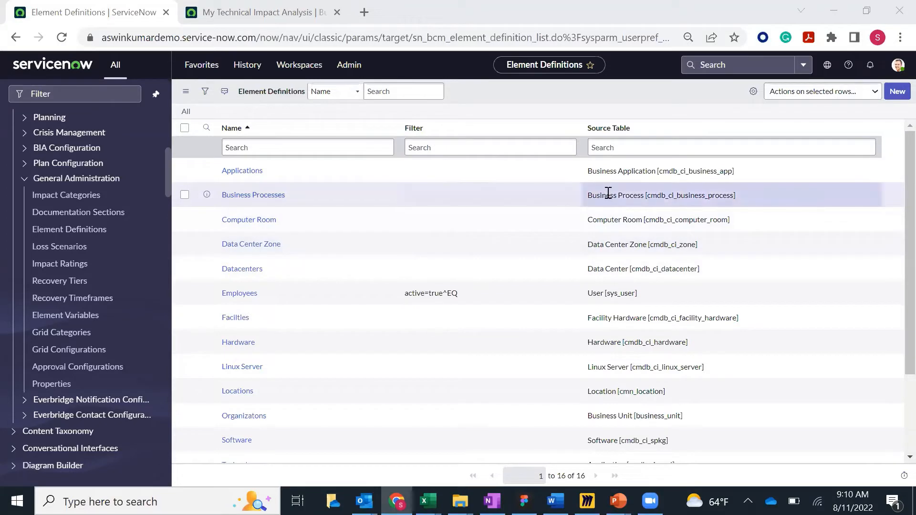
- Open the Computer Room element definition, enable editing in its application scope, and add a blank filter condition
left_click(258, 220)
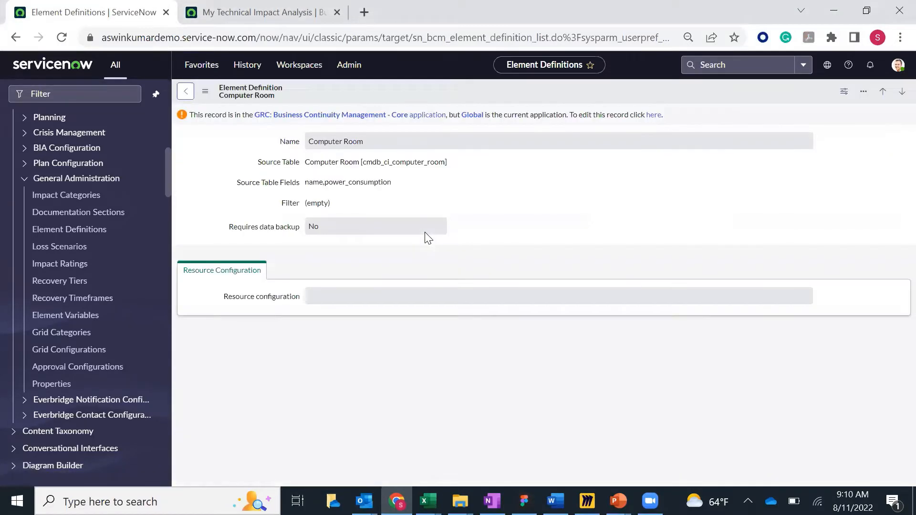
left_click(654, 115)
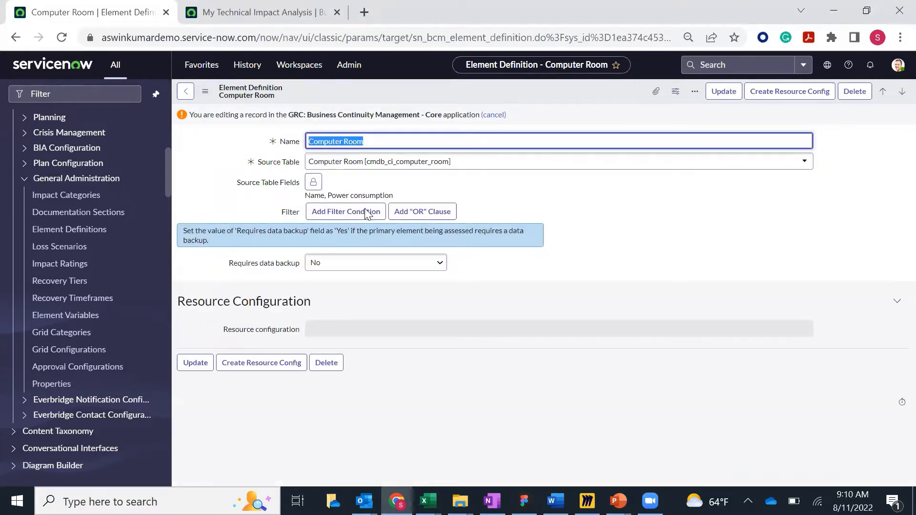
left_click(350, 214)
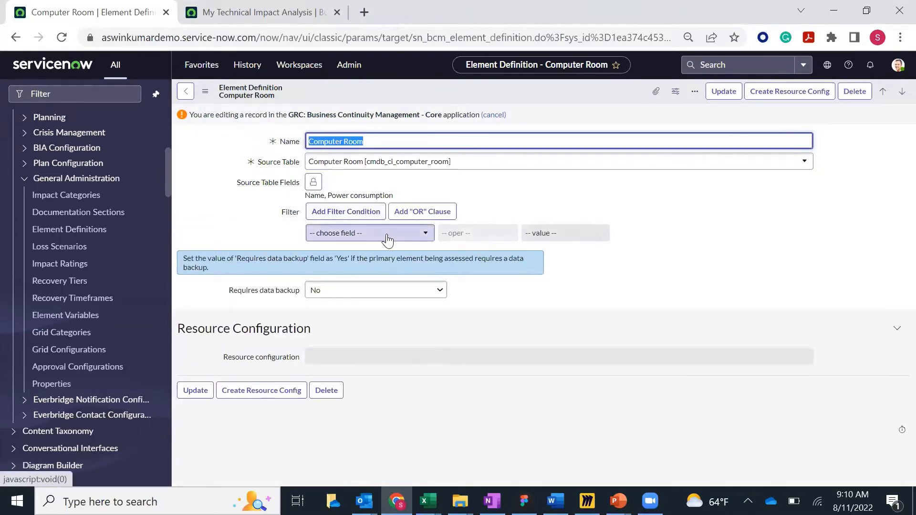
left_click(387, 237)
scroll(380, 323, "down", 3)
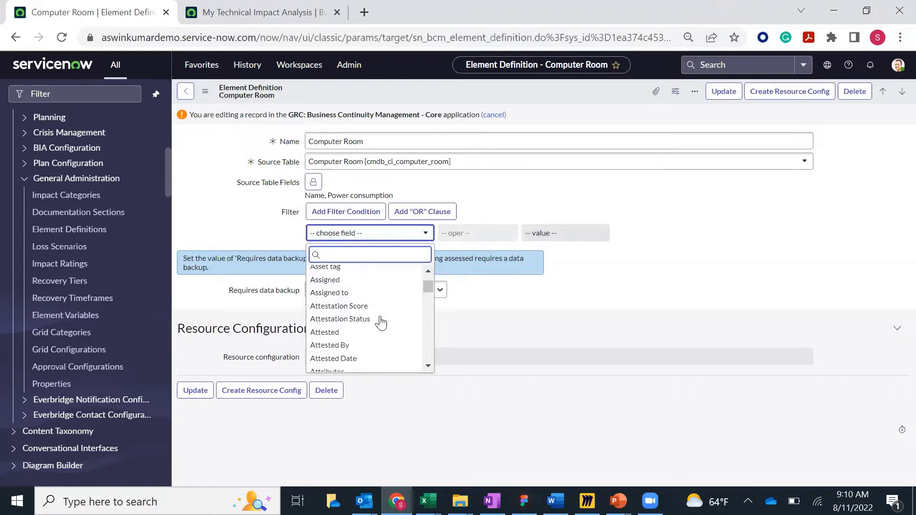
scroll(381, 323, "down", 3)
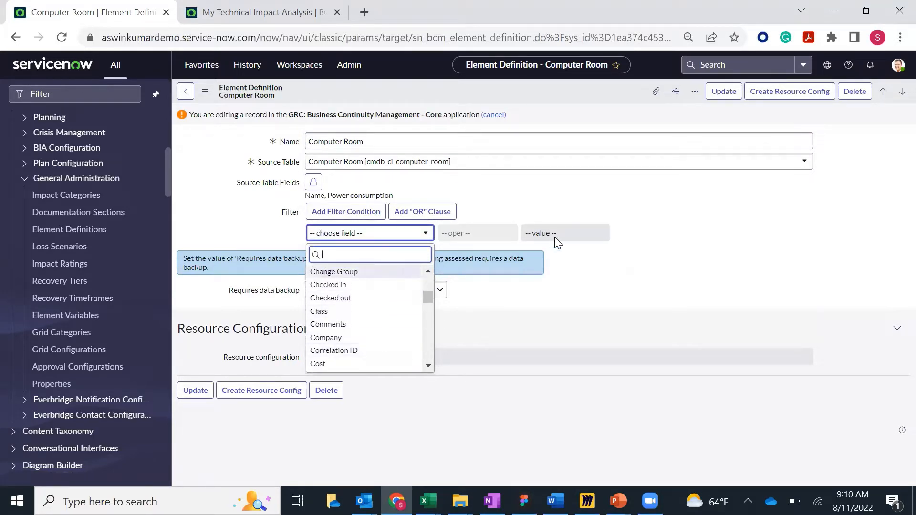
left_click(709, 257)
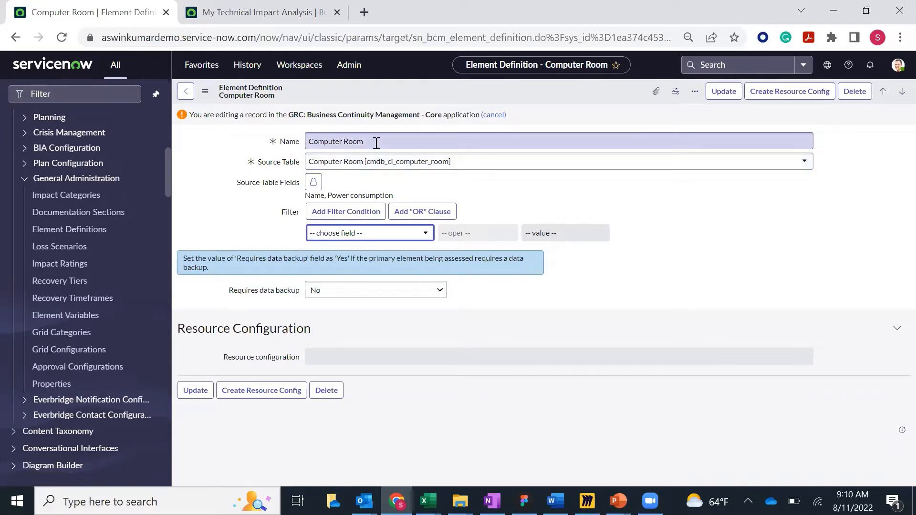
left_click(611, 193)
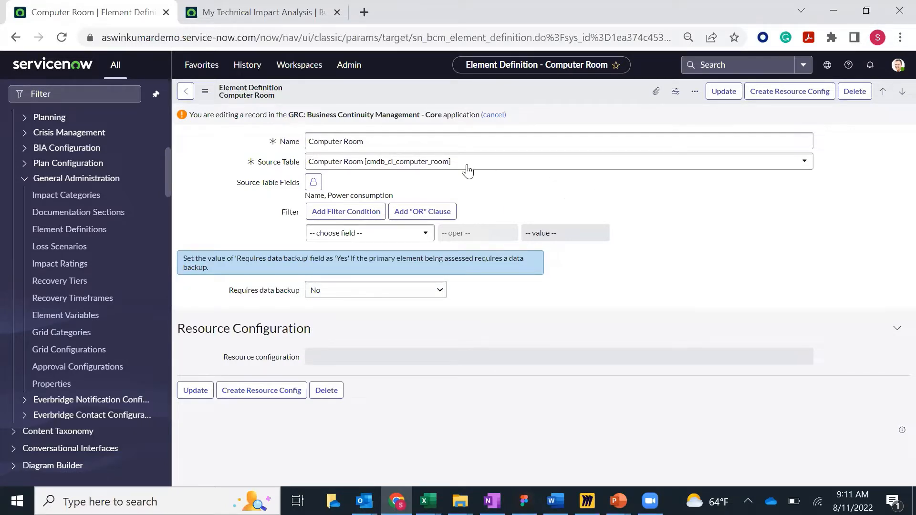
- Set the Computer Room filter condition to Asset tag starts with "Critical CI"
left_click(396, 233)
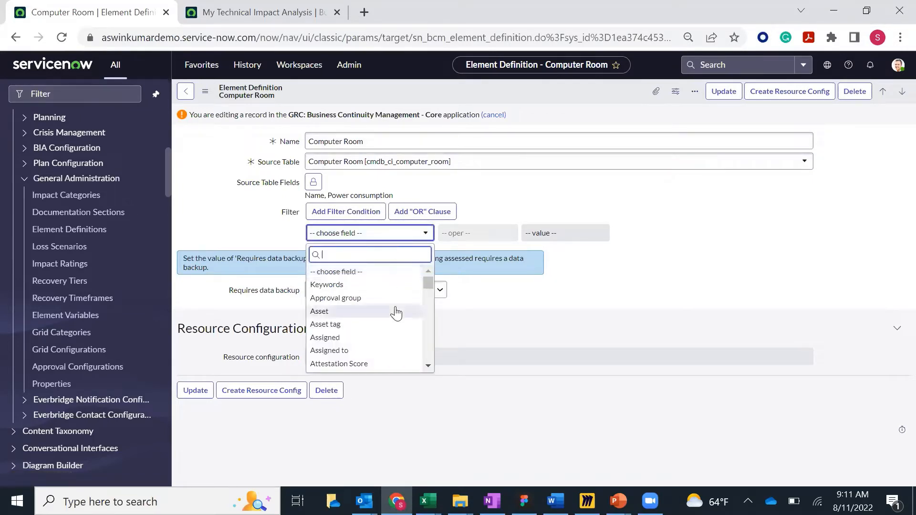
left_click(382, 325)
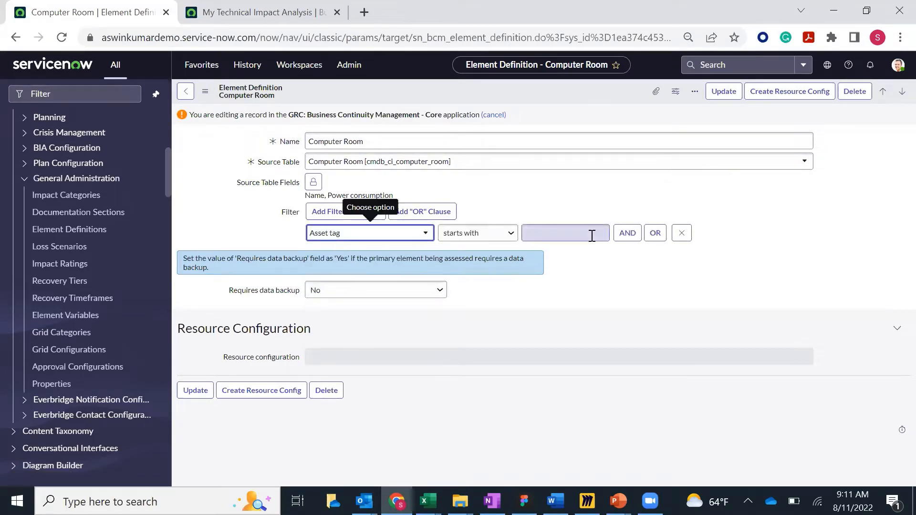
left_click(575, 236)
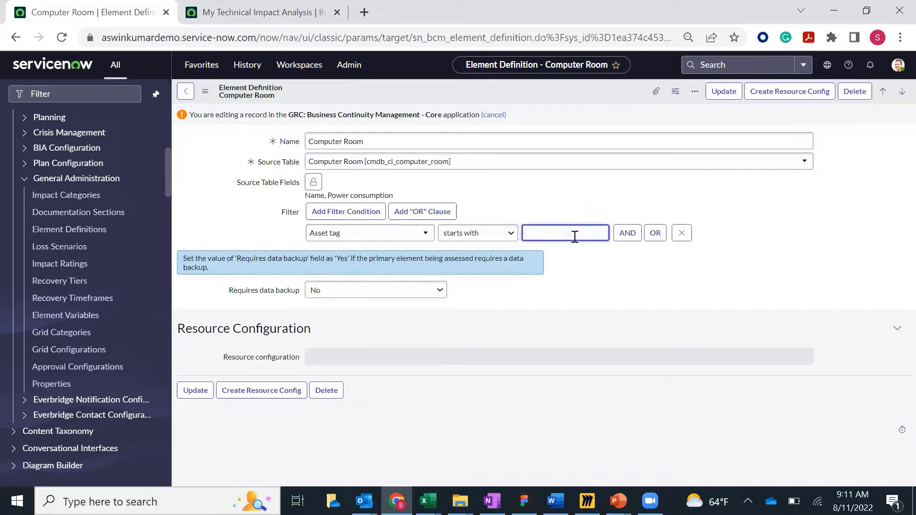
type("Critical CI")
left_click(741, 255)
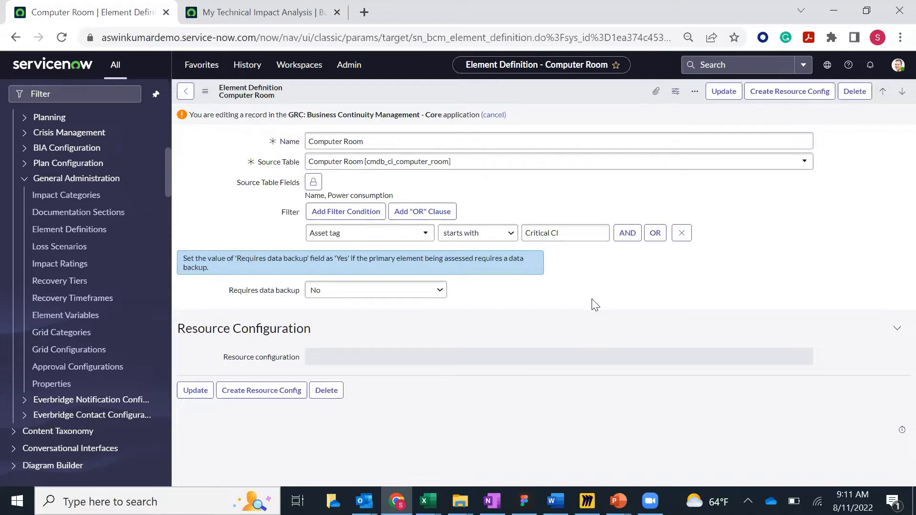
- Switch back to the My Technical Impact Analysis record and return to the hardware section of its dependency assessment
left_click(263, 15)
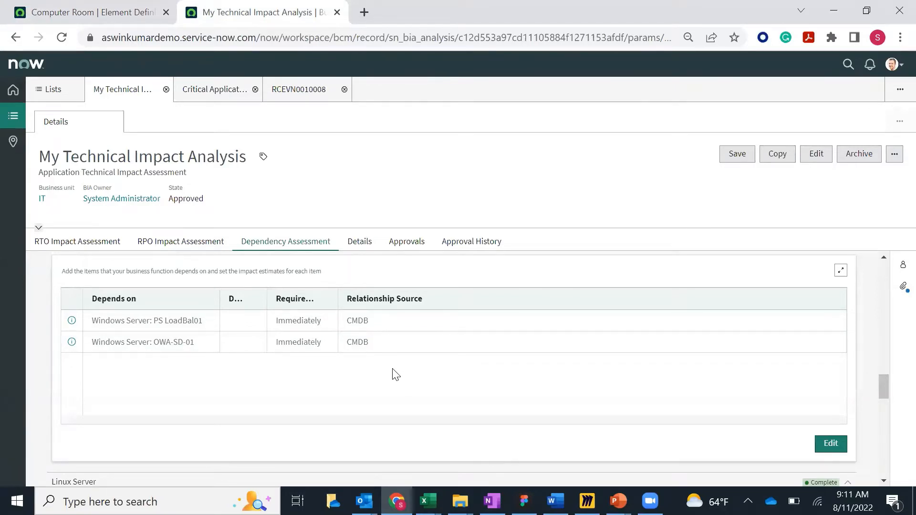
scroll(393, 374, "up", 2)
scroll(393, 370, "up", 8)
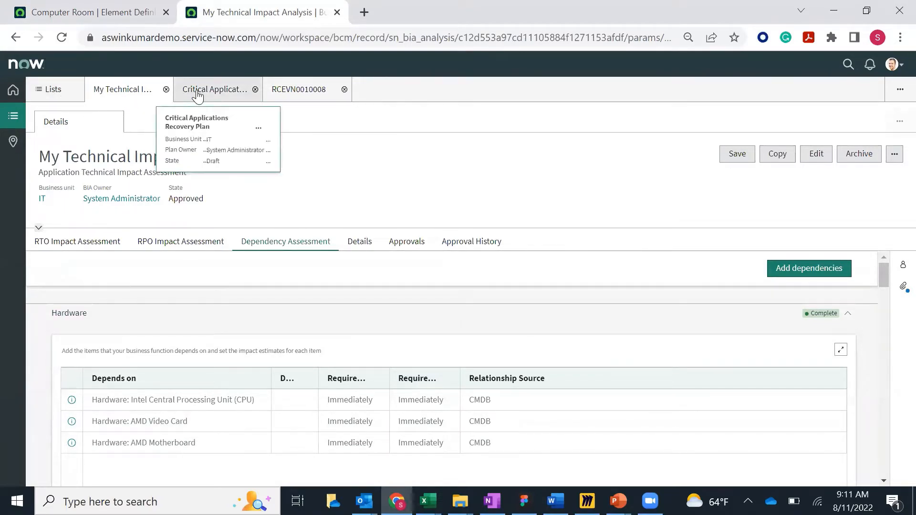
- Create a plan named "Critical Application Plan" from the Application Recovery Plan Template with IT as the business unit
left_click(56, 89)
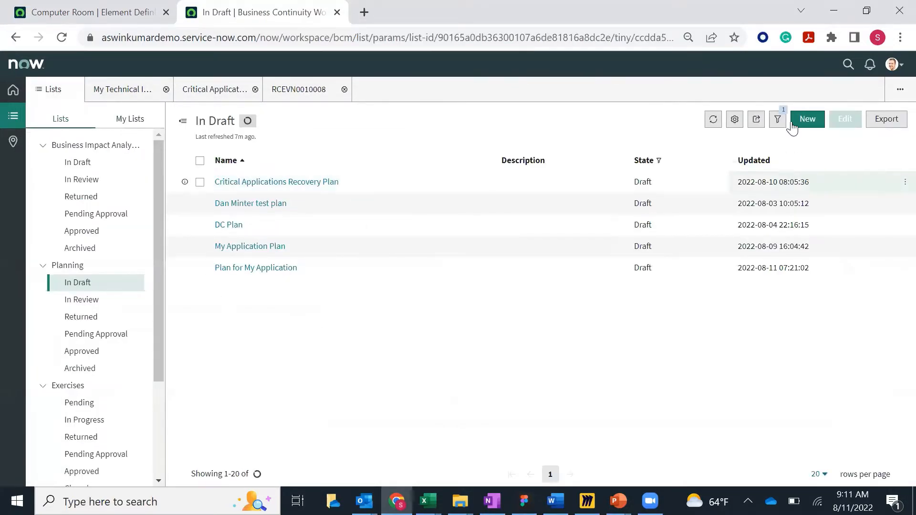
left_click(807, 118)
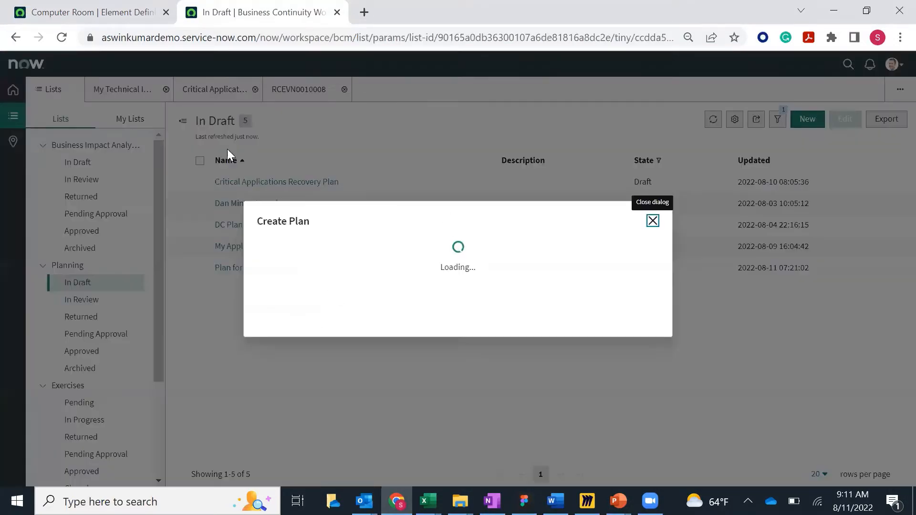
left_click(311, 223)
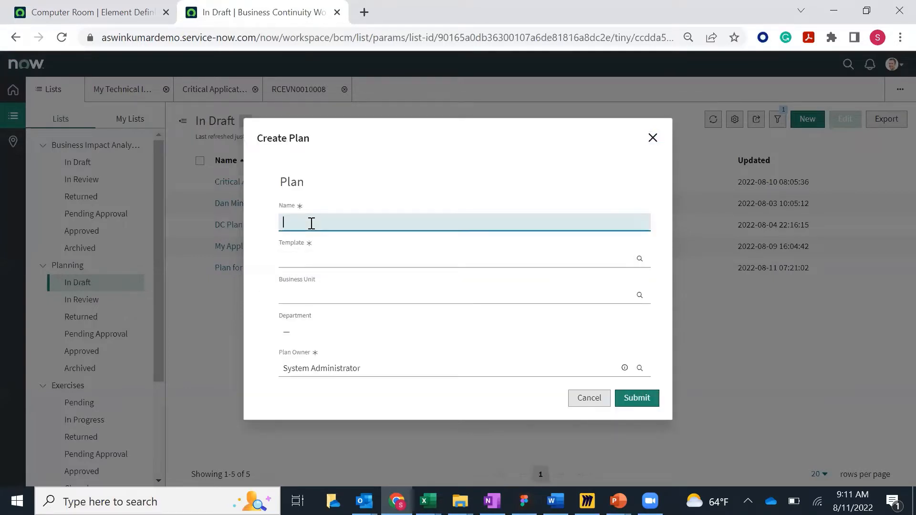
type("Critical Application Plan")
left_click(315, 260)
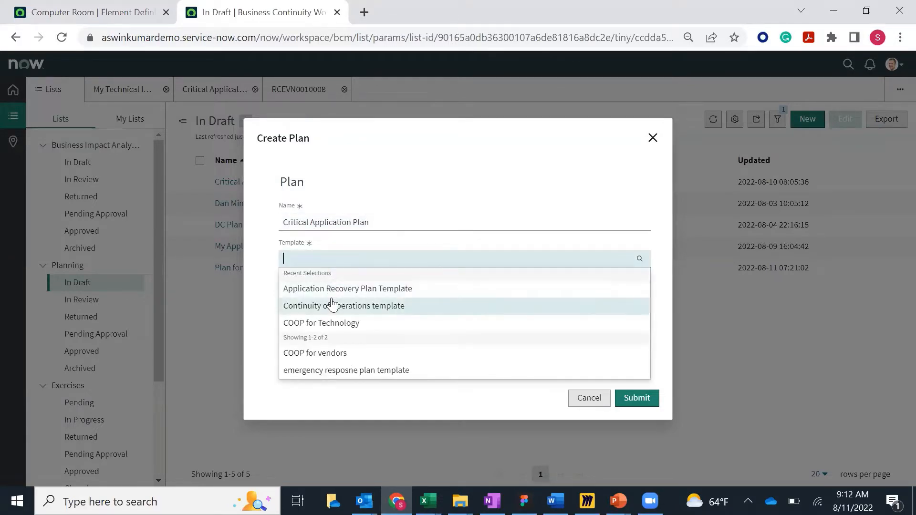
left_click(309, 289)
left_click(375, 293)
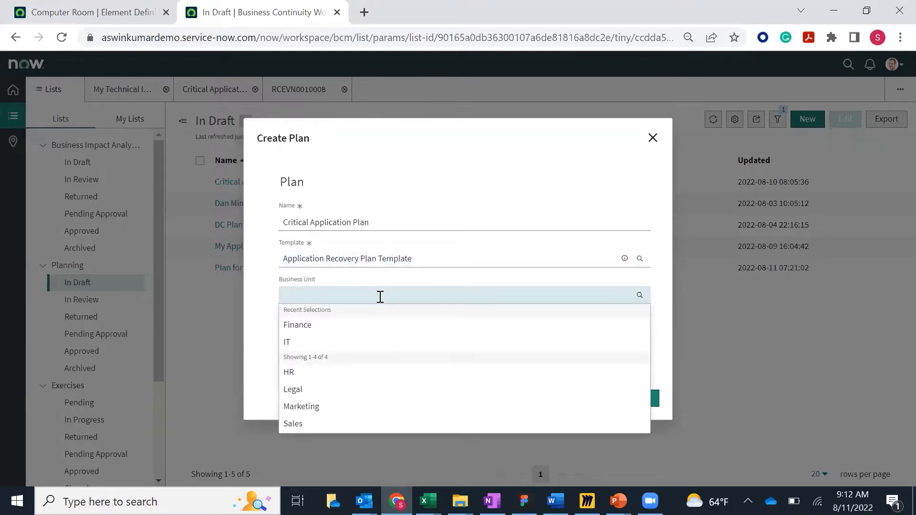
left_click(319, 345)
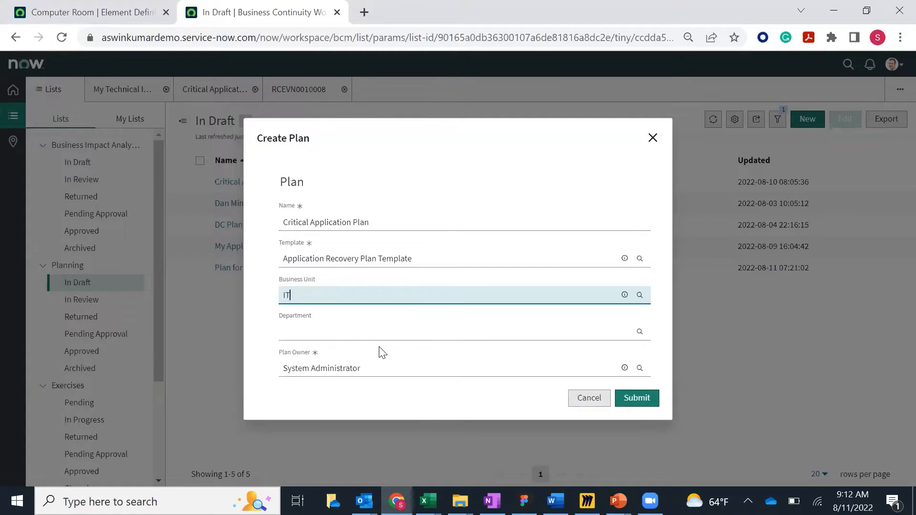
left_click(640, 399)
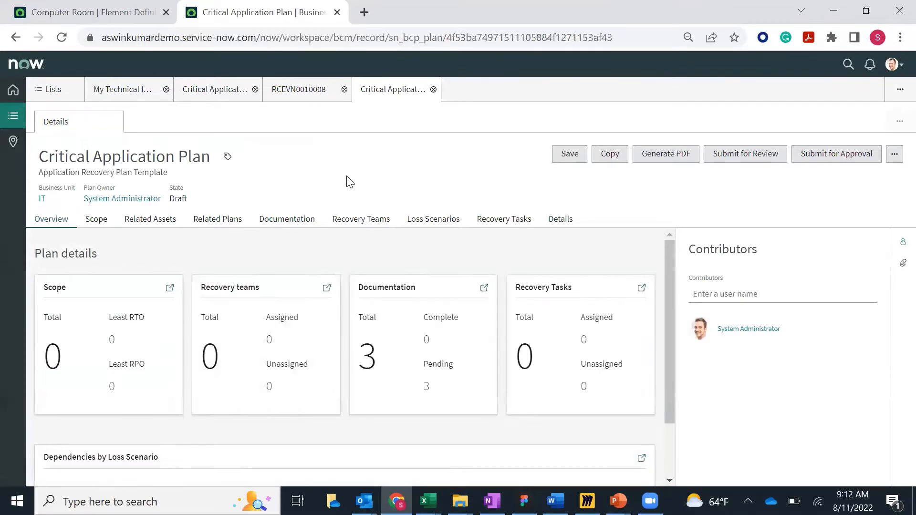
- Hide the contributors pane and check the related assets, related plans and scope of the new Critical Application Plan
left_click(903, 242)
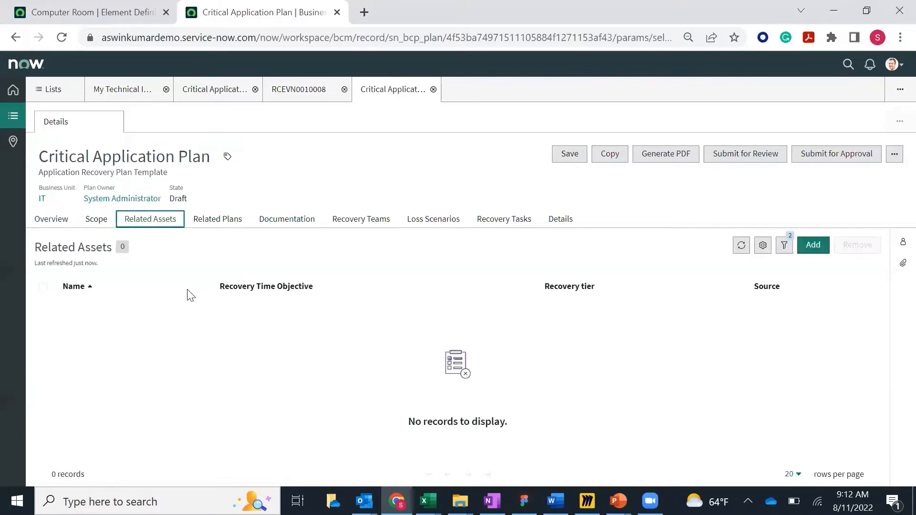
left_click(218, 223)
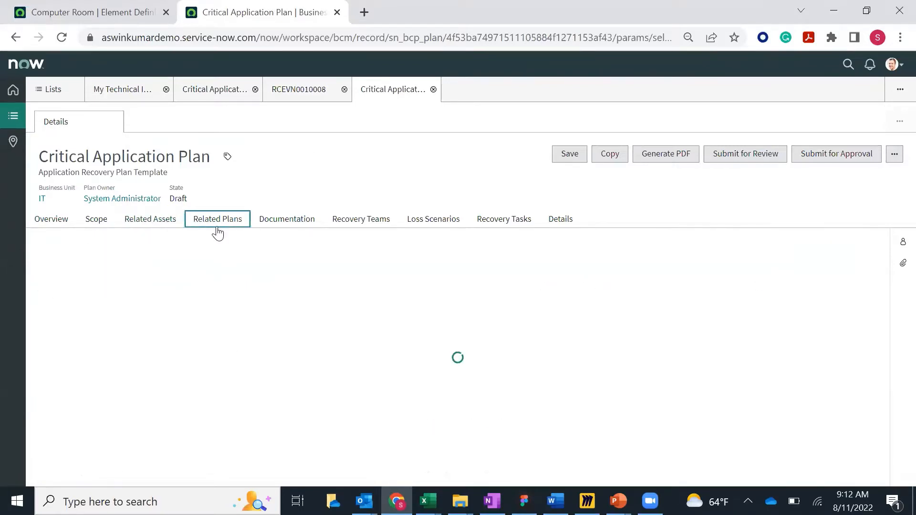
left_click(97, 222)
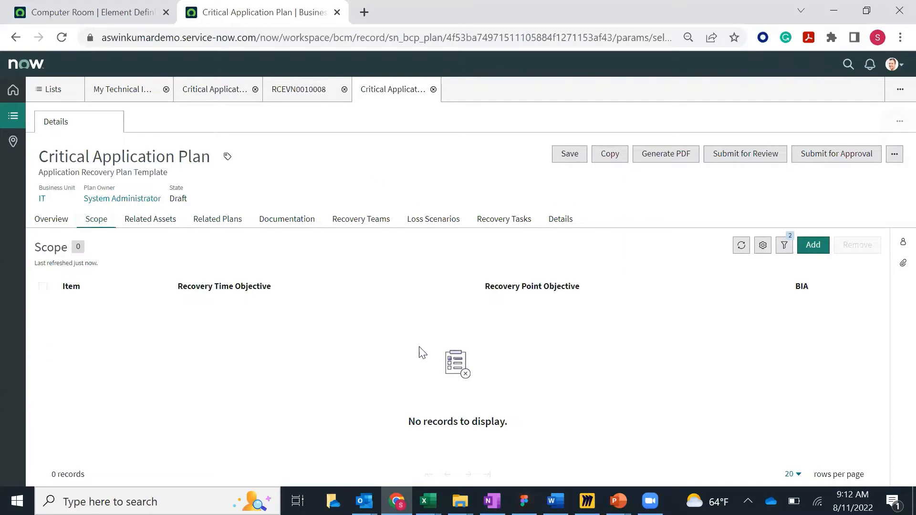
- Start adding scope items to the plan and list the available items of the Applications impacted item type
left_click(814, 249)
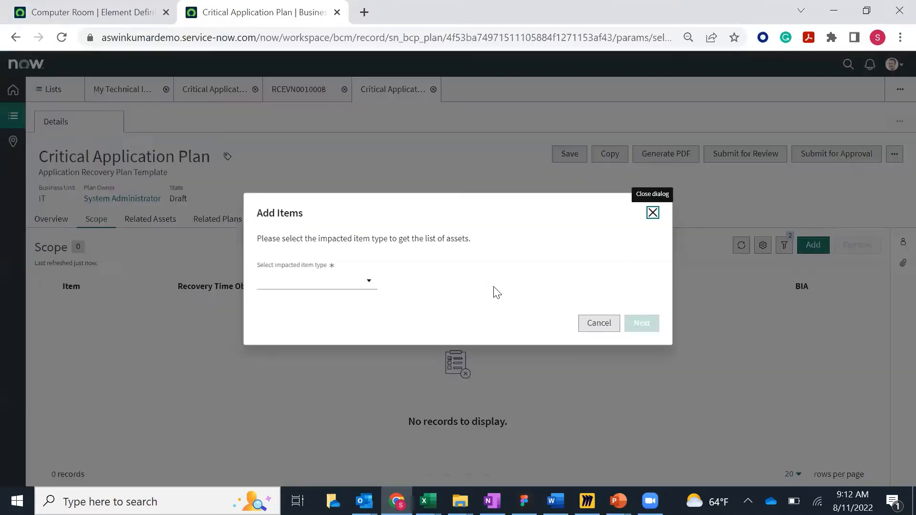
left_click(365, 285)
scroll(329, 381, "down", 3)
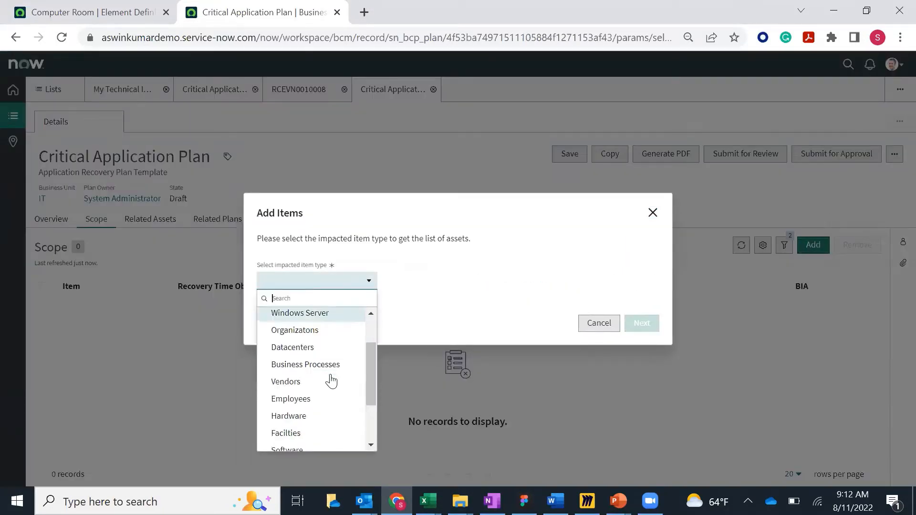
scroll(328, 380, "down", 2)
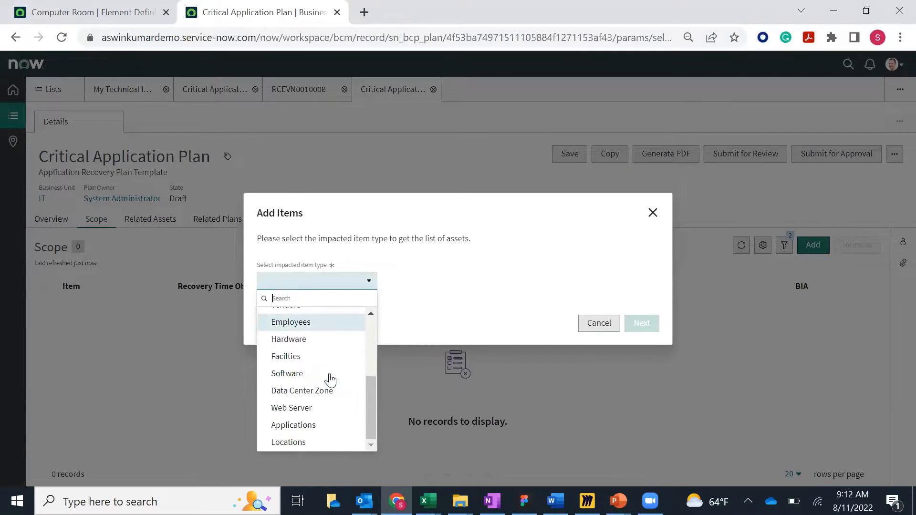
left_click(313, 426)
left_click(894, 404)
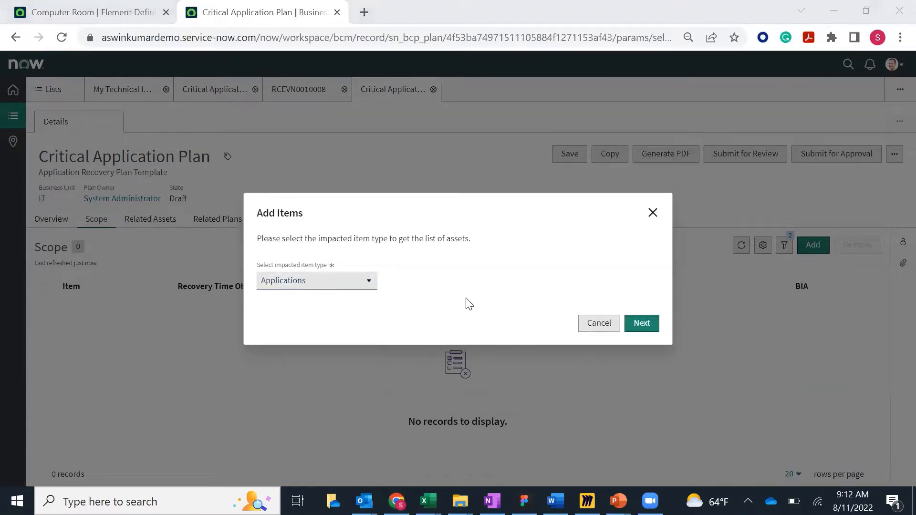
left_click(641, 325)
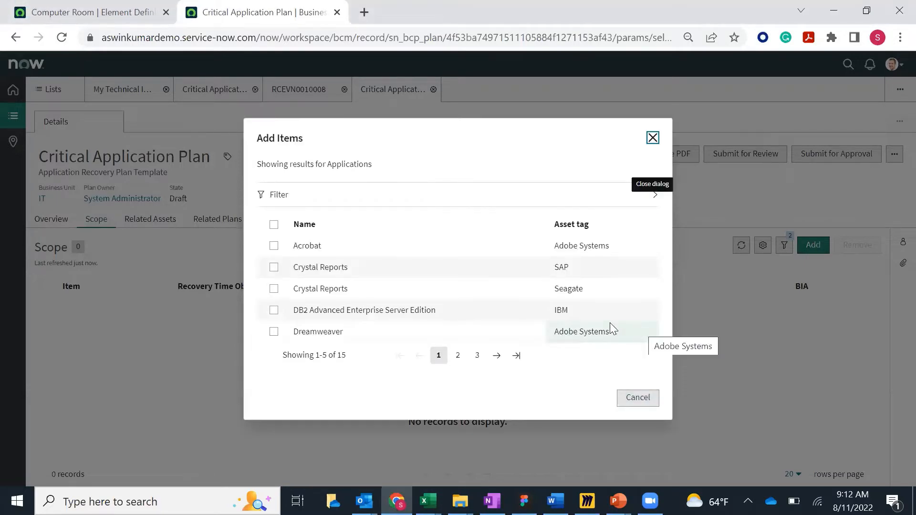
- Look through the application list and add the ServiceNow application to the plan's scope
left_click(516, 355)
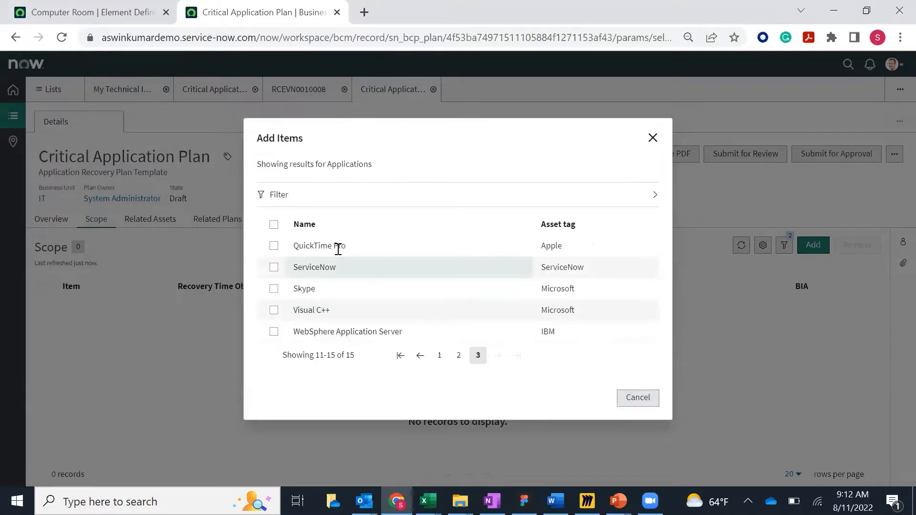
left_click(439, 356)
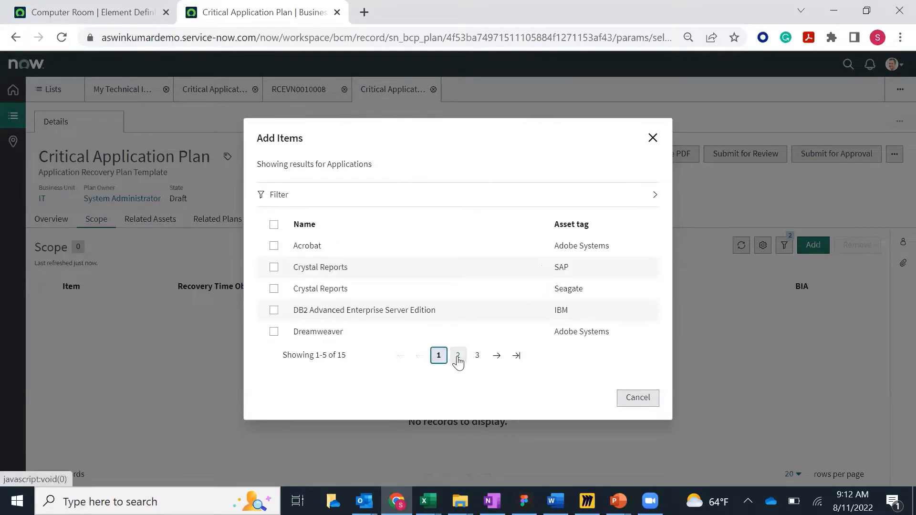
left_click(460, 357)
left_click(478, 359)
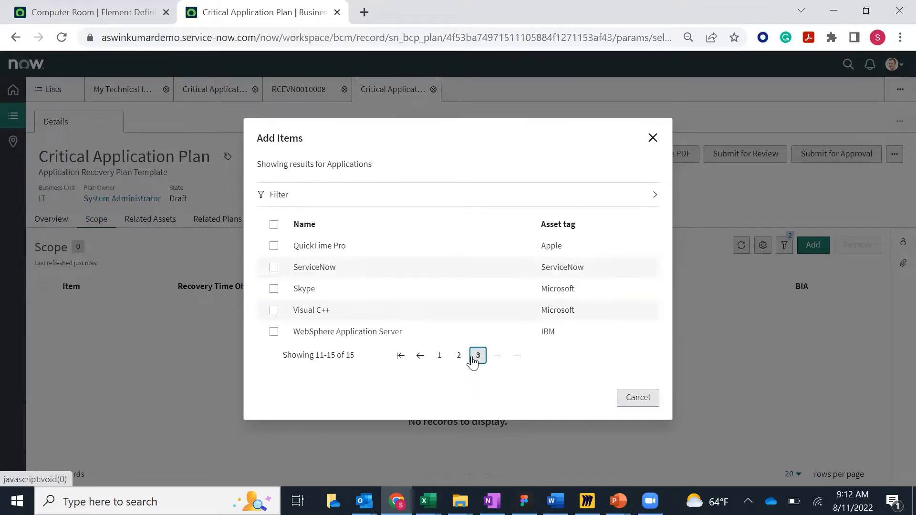
left_click(274, 267)
left_click(643, 398)
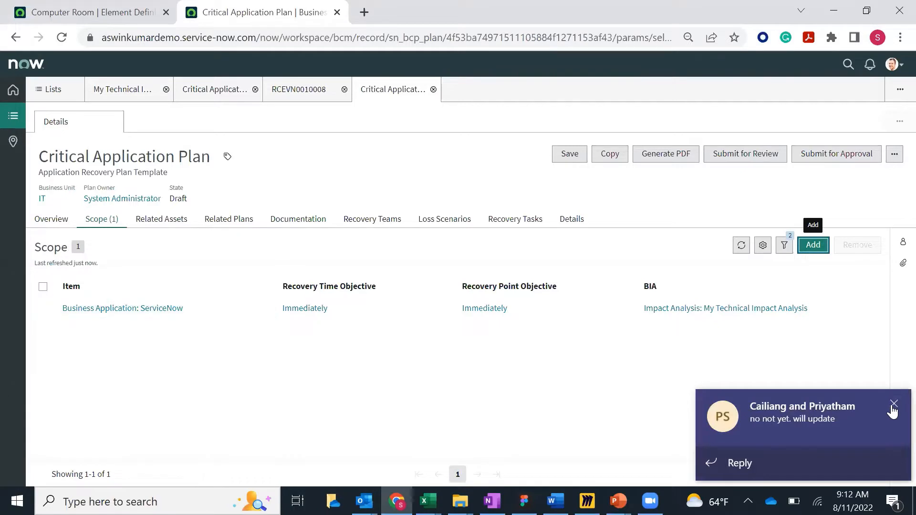
- Dismiss the chat notification and quit Microsoft Teams from its background process
left_click(893, 405)
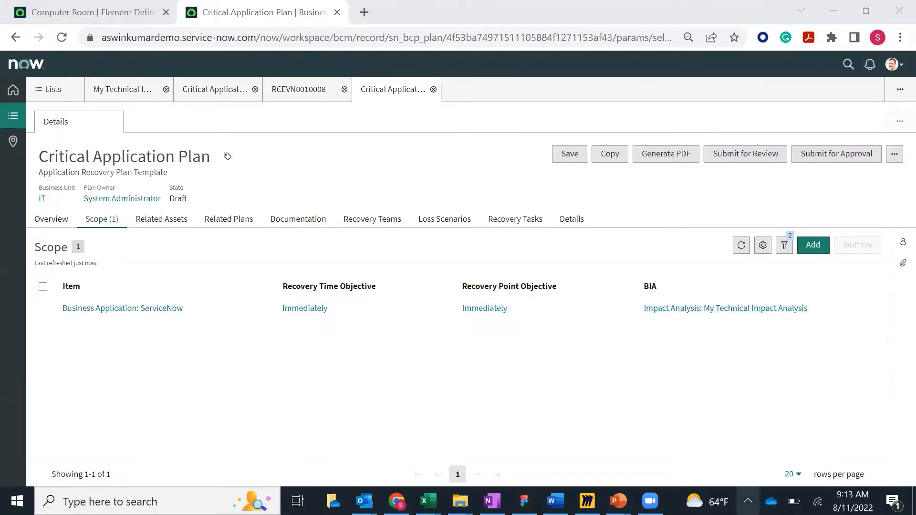
left_click(748, 501)
right_click(763, 445)
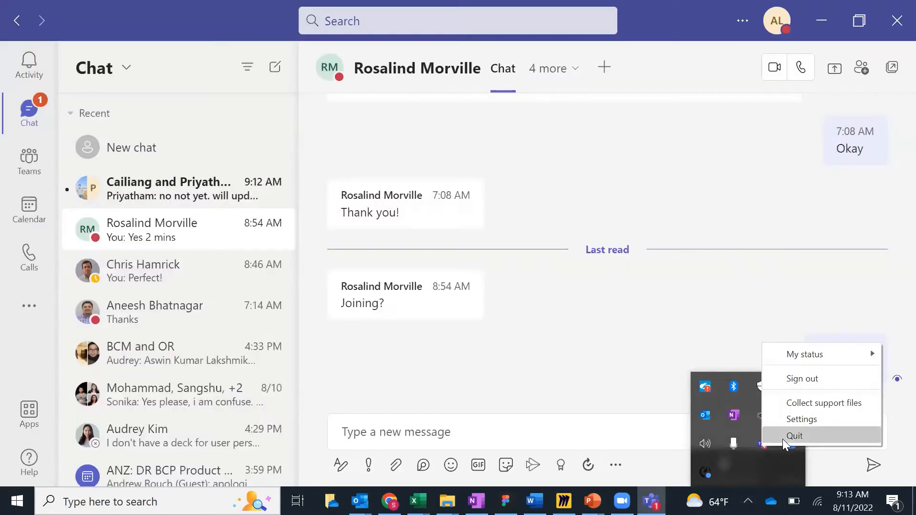
left_click(783, 438)
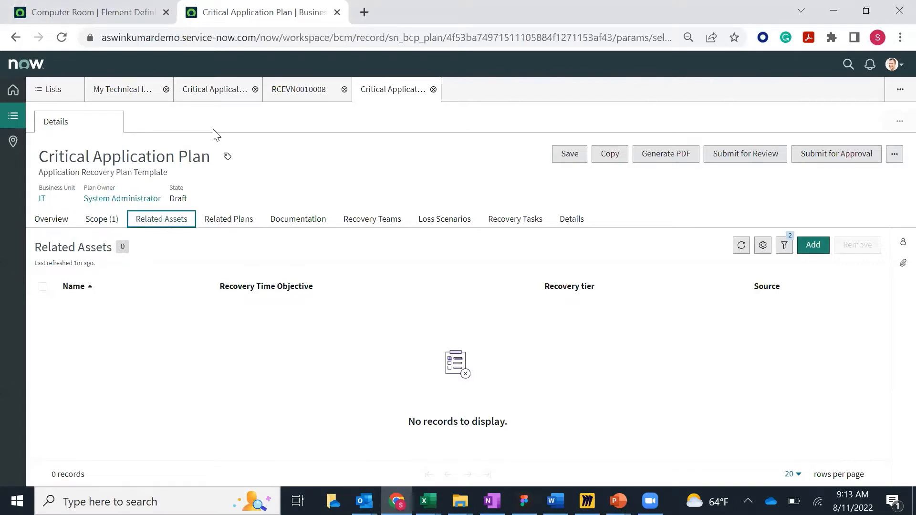
- Open the existing Critical Applications Recovery Plan and examine its scope and its related assets with their sources
left_click(214, 100)
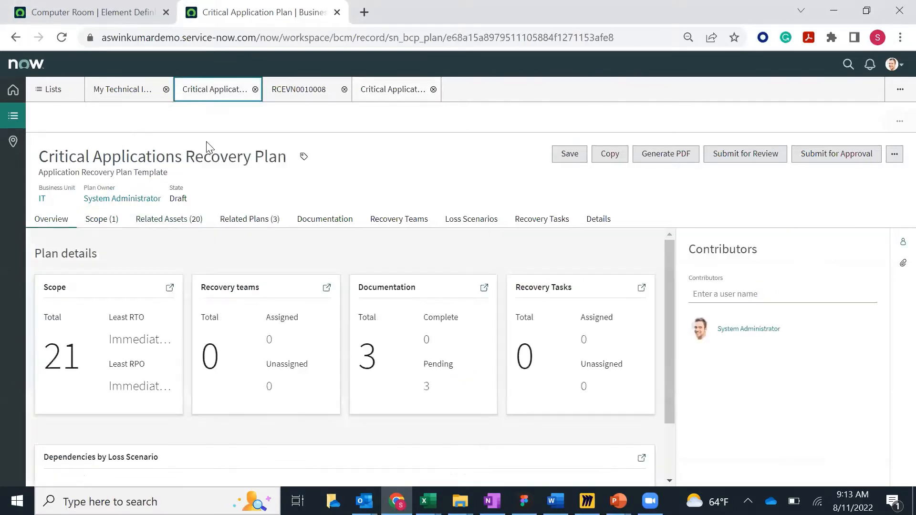
left_click(100, 225)
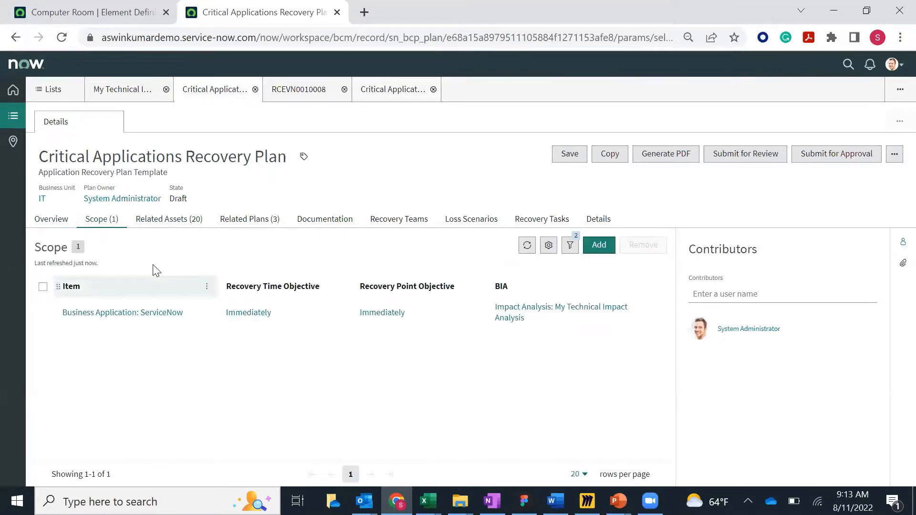
left_click(164, 222)
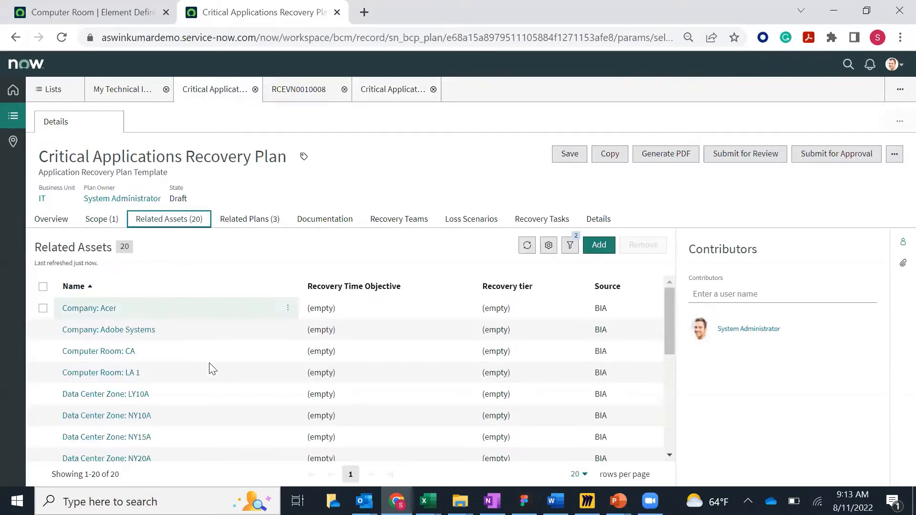
scroll(209, 377, "down", 2)
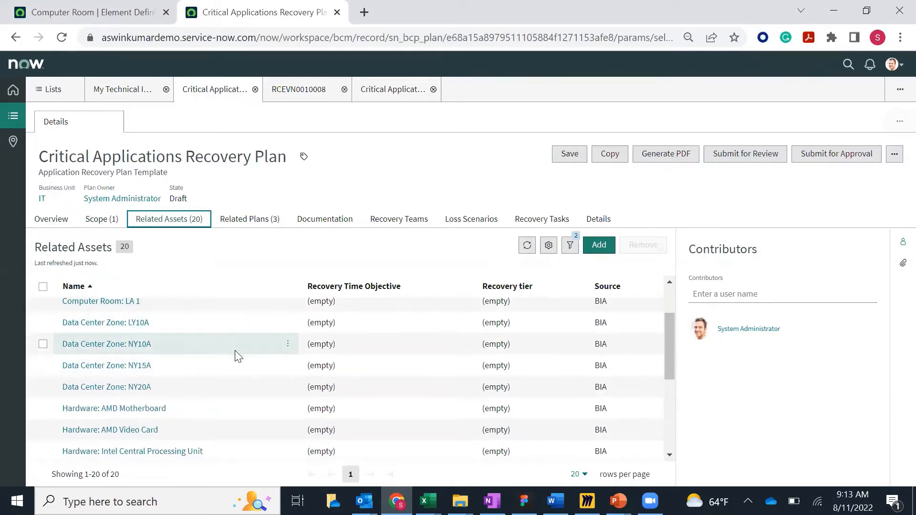
scroll(541, 392, "up", 2)
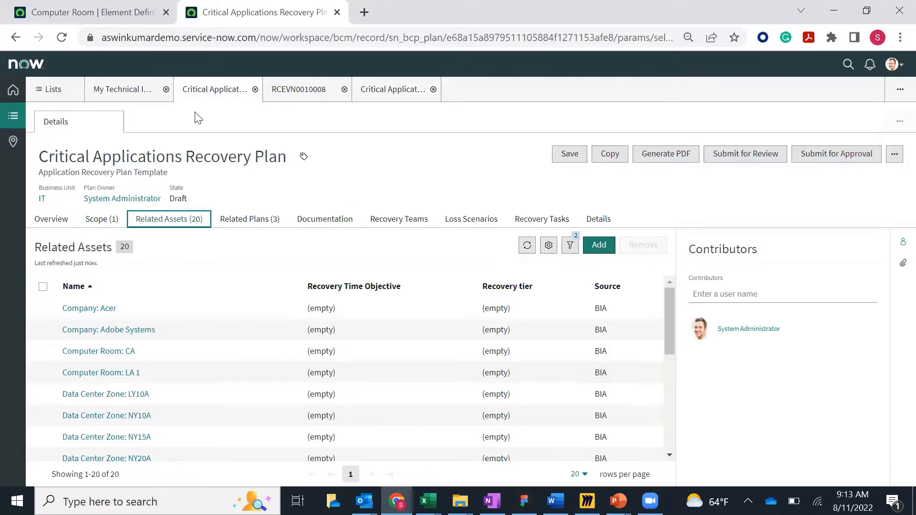
- In My Technical Impact Analysis, collapse the Hardware and Datacenters dependency sections and examine the vendor dependencies
left_click(122, 90)
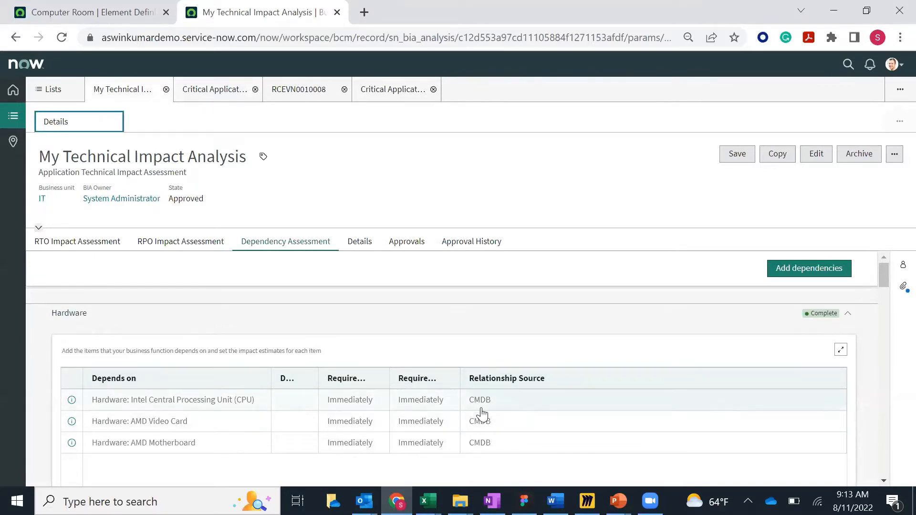
left_click(510, 318)
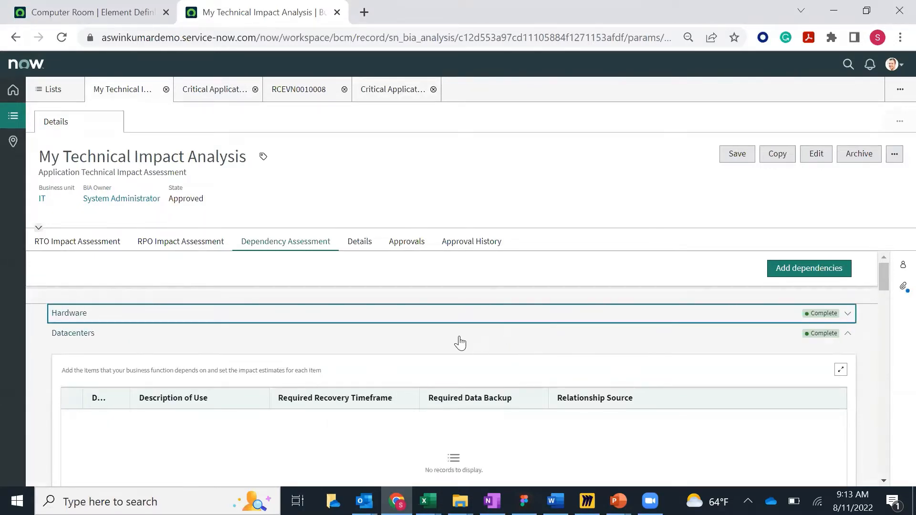
left_click(460, 343)
scroll(508, 353, "down", 1)
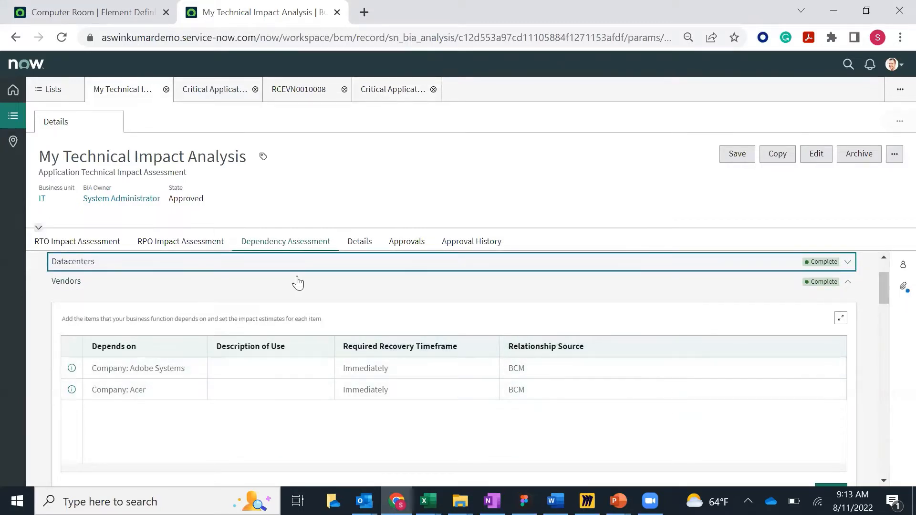
- Return to the Critical Applications Recovery Plan and examine its related plans, the assets they cover, and its recovery tasks
left_click(204, 91)
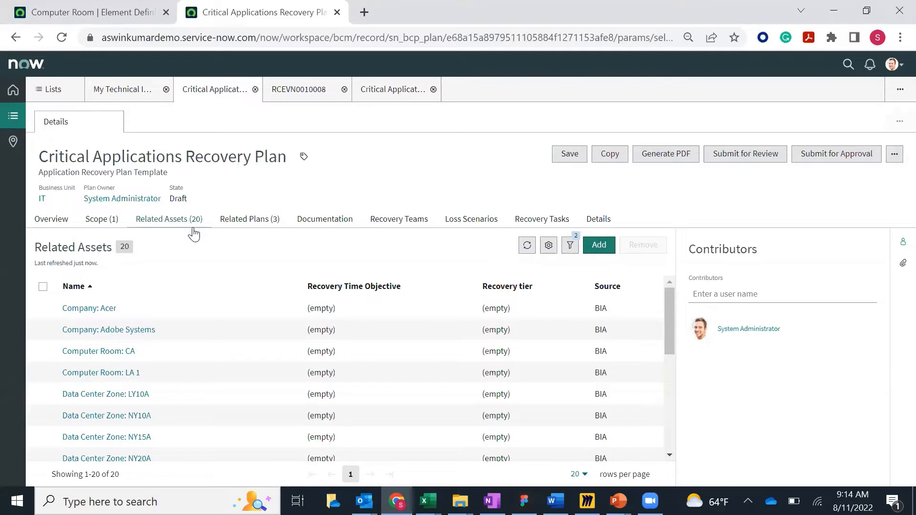
left_click(260, 223)
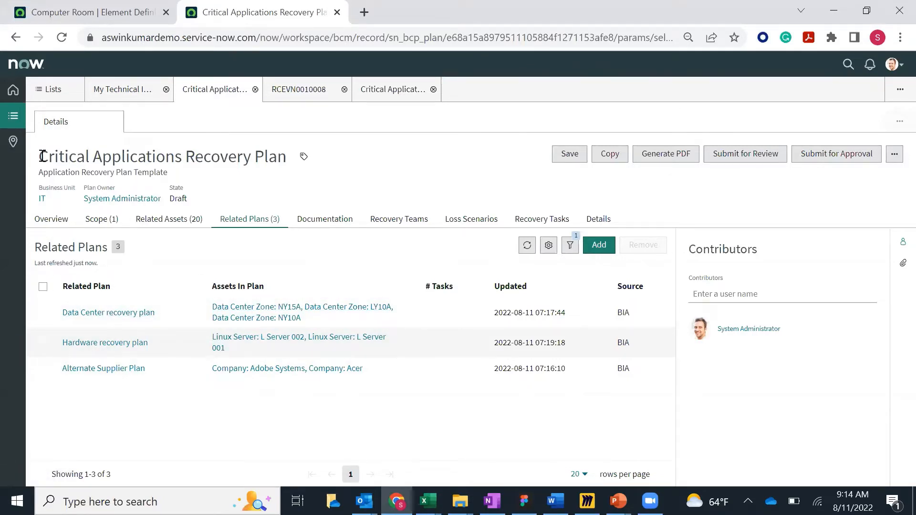
left_click_drag(42, 156, 287, 158)
left_click(294, 189)
left_click(537, 220)
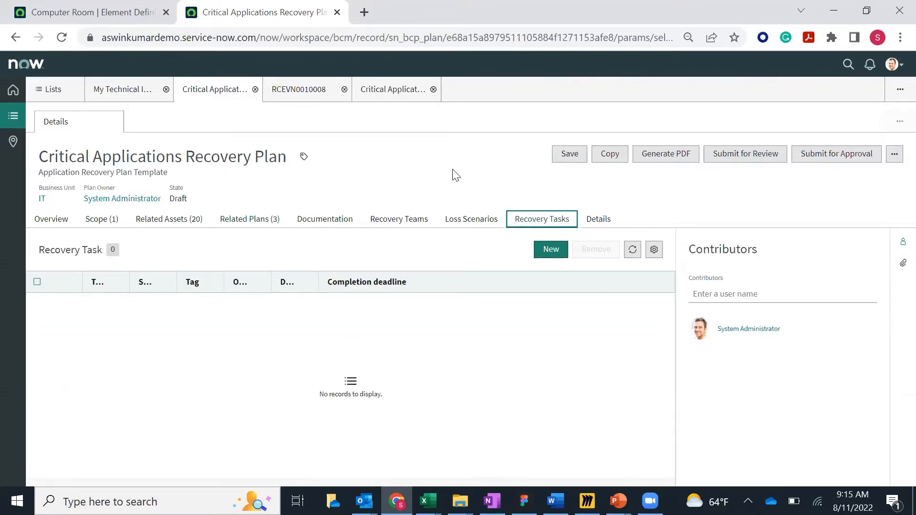
left_click(387, 93)
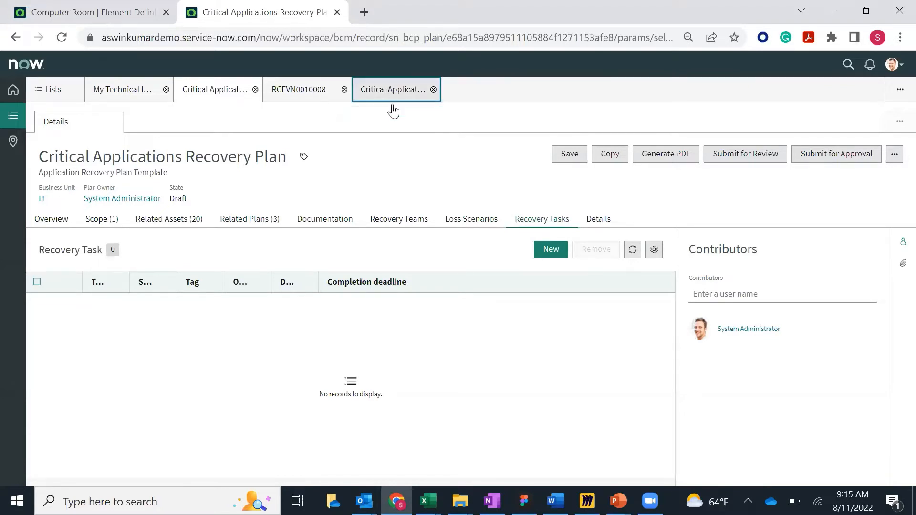
left_click(48, 89)
left_click(281, 188)
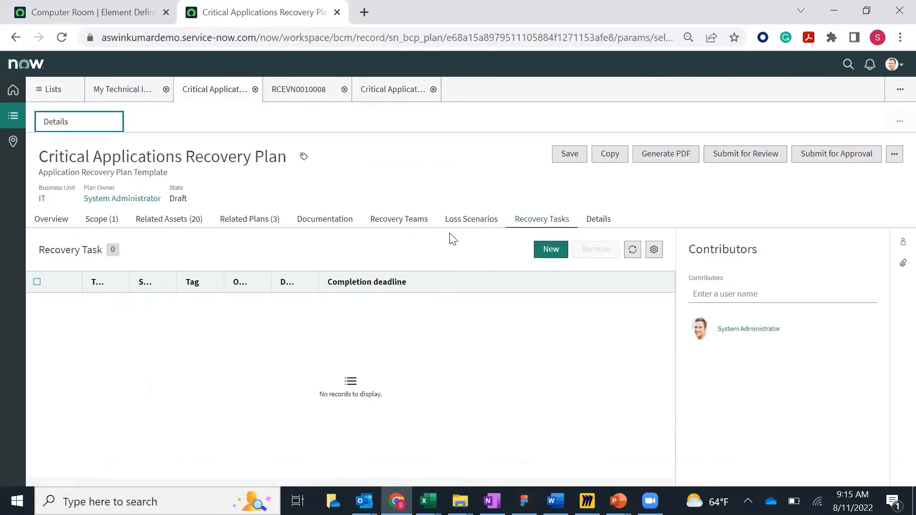
- Create a recovery task described as "Pre-requisite Task1" with the first suggested user as owner and scope Business Application: ServiceNow
left_click(549, 255)
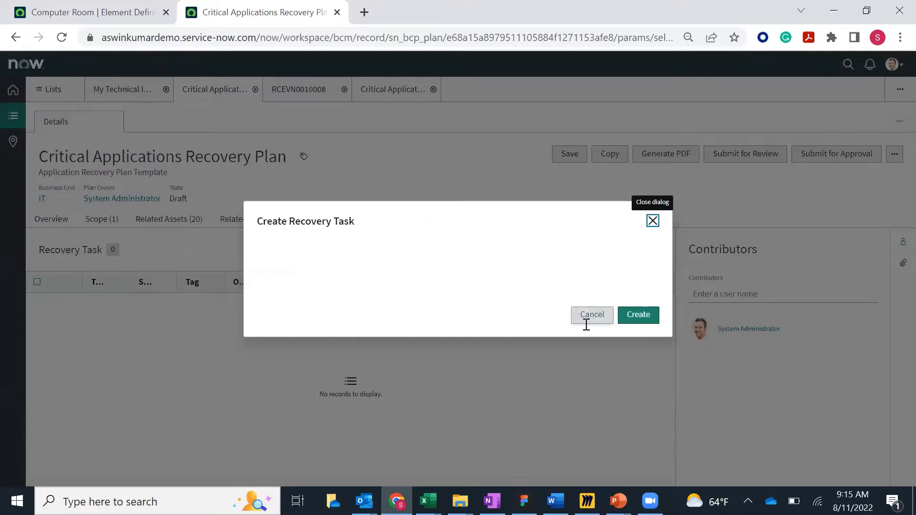
left_click(344, 244)
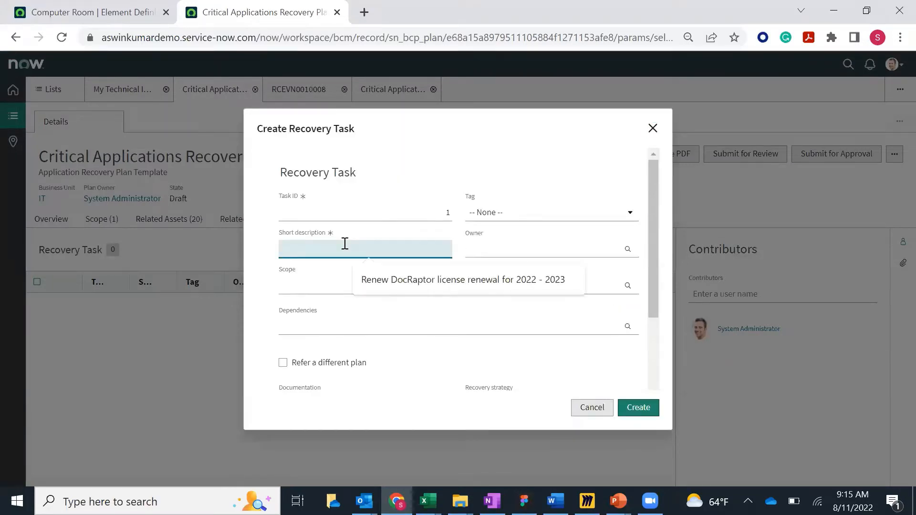
type("Pre-requisite Task1")
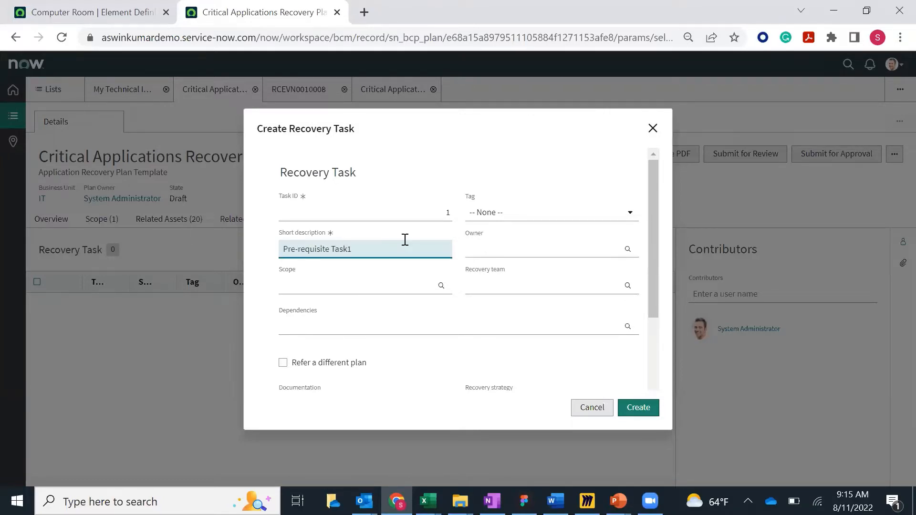
left_click(494, 249)
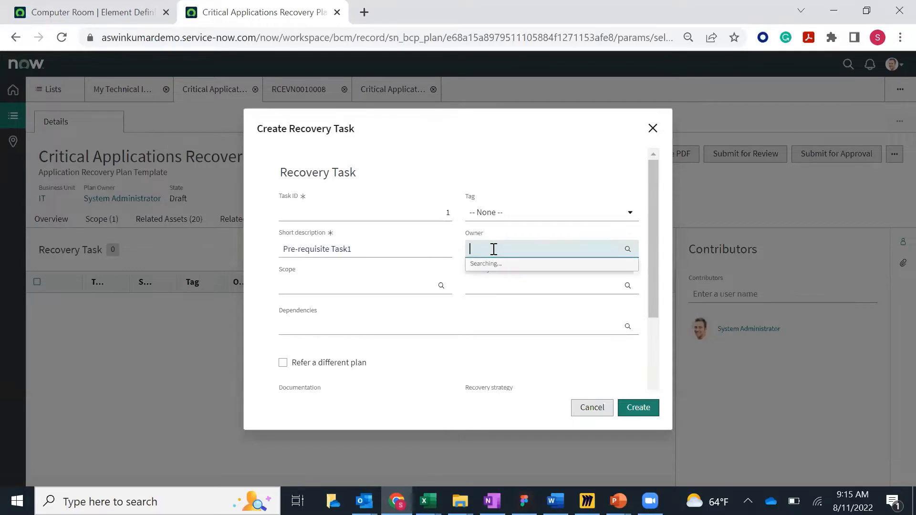
left_click(497, 281)
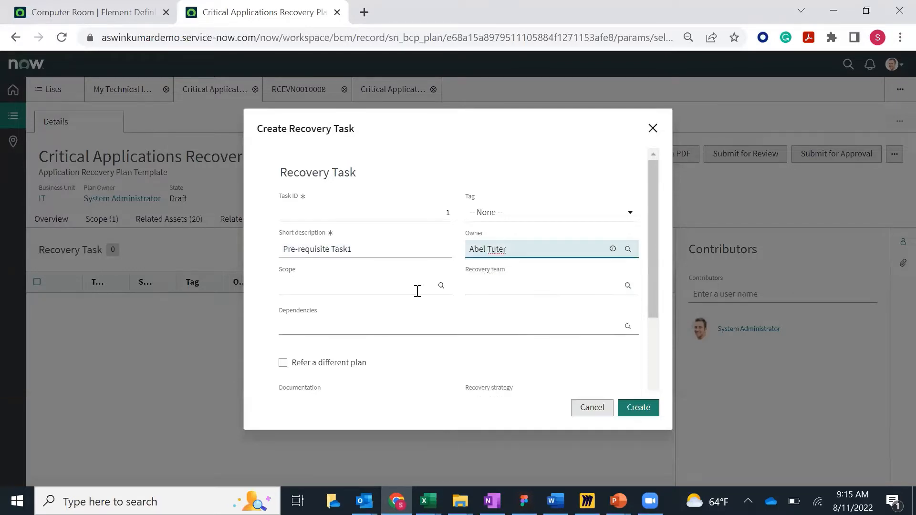
left_click(375, 286)
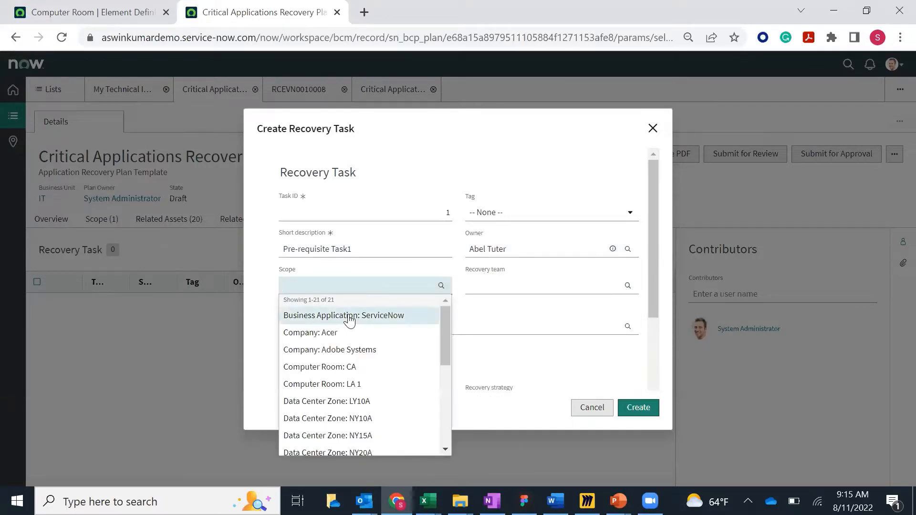
left_click(350, 318)
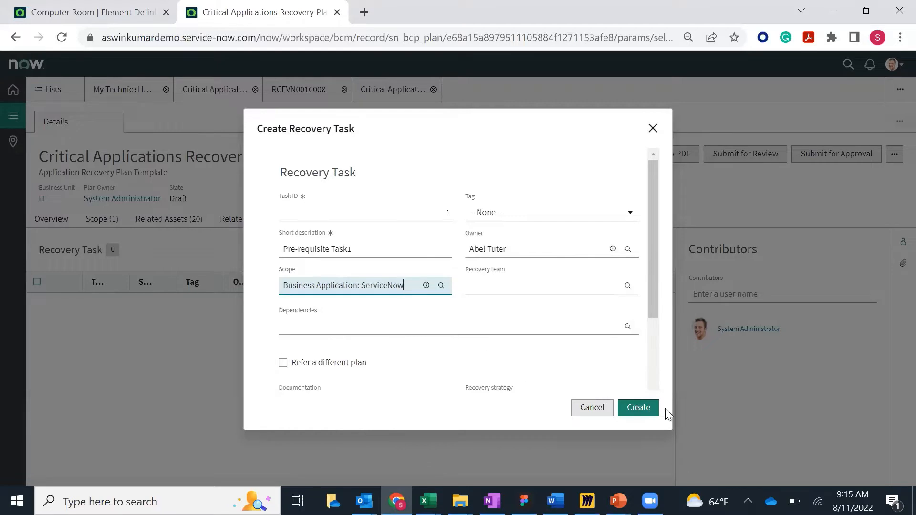
left_click(638, 409)
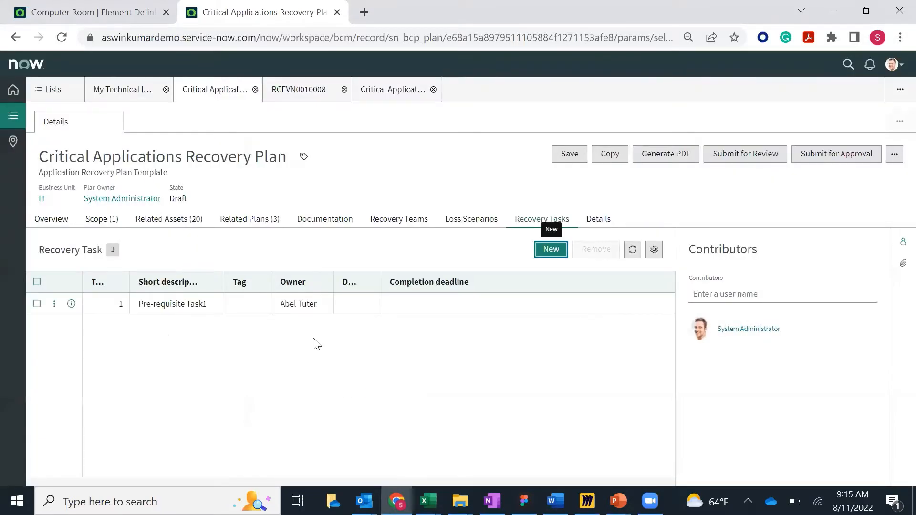
- Begin a recovery task "Activate Hardware Recovery" with an owner, scope Data Center Zone: LY10A and a dependency on Pre-requisite Task1
left_click(551, 257)
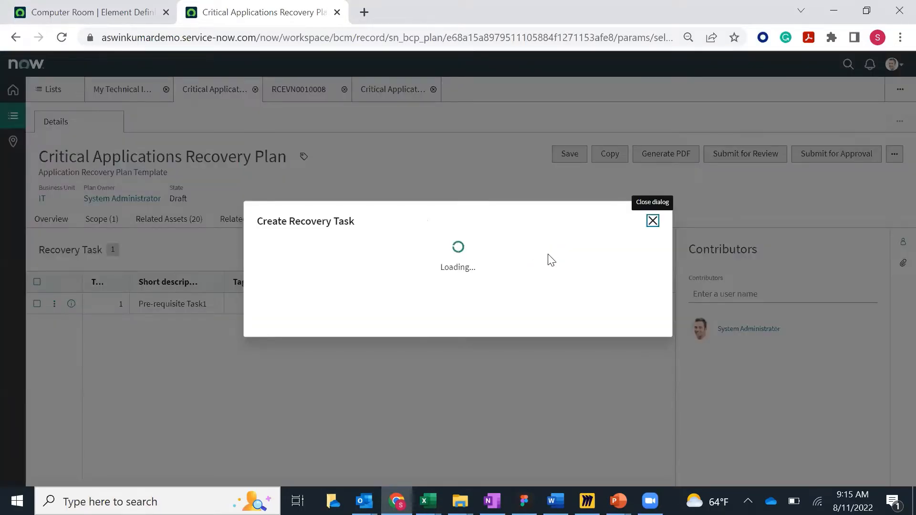
left_click(333, 246)
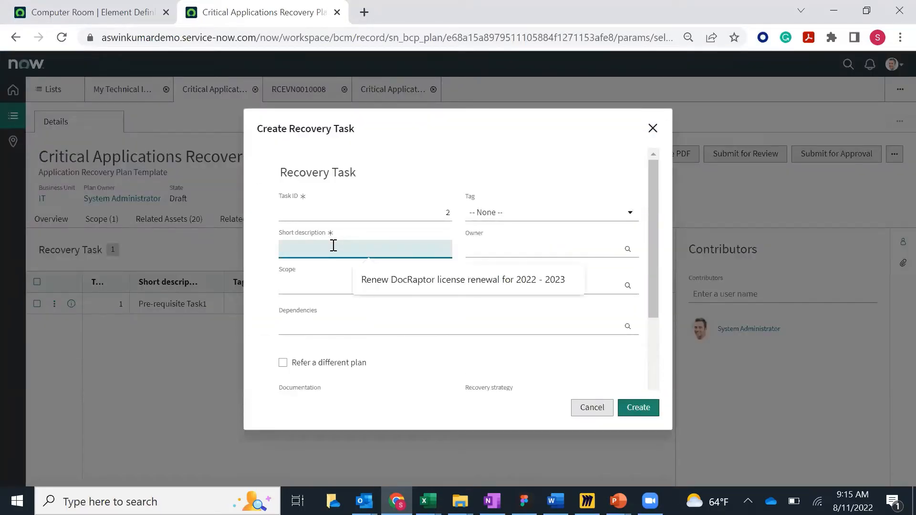
type("Activate Hardw")
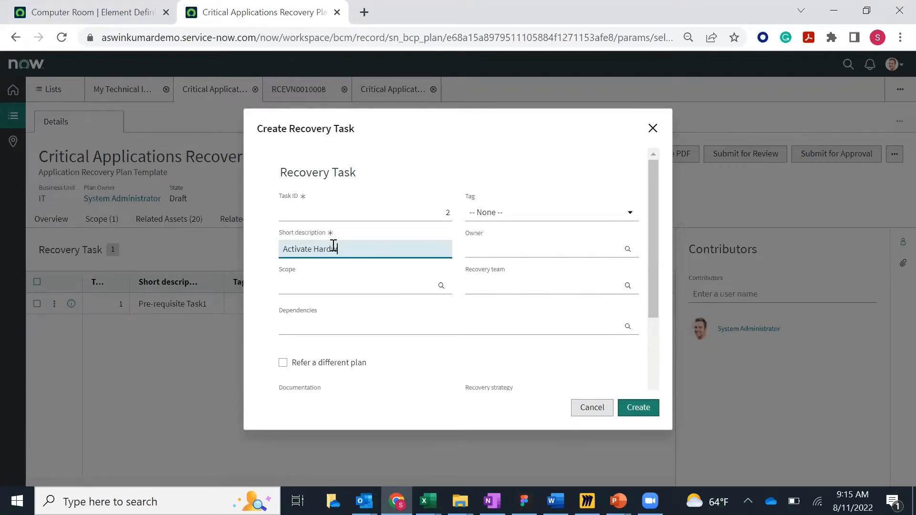
type("are Recovery")
left_click(495, 248)
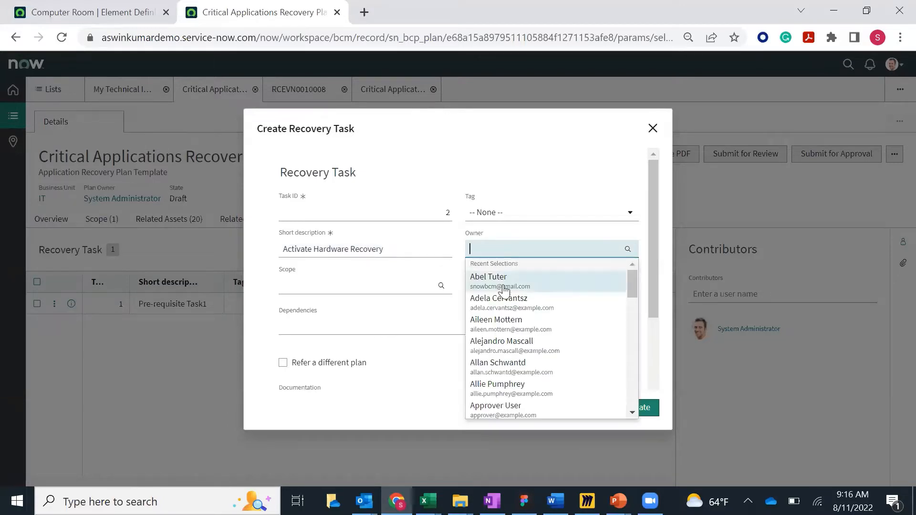
left_click(505, 305)
left_click(315, 282)
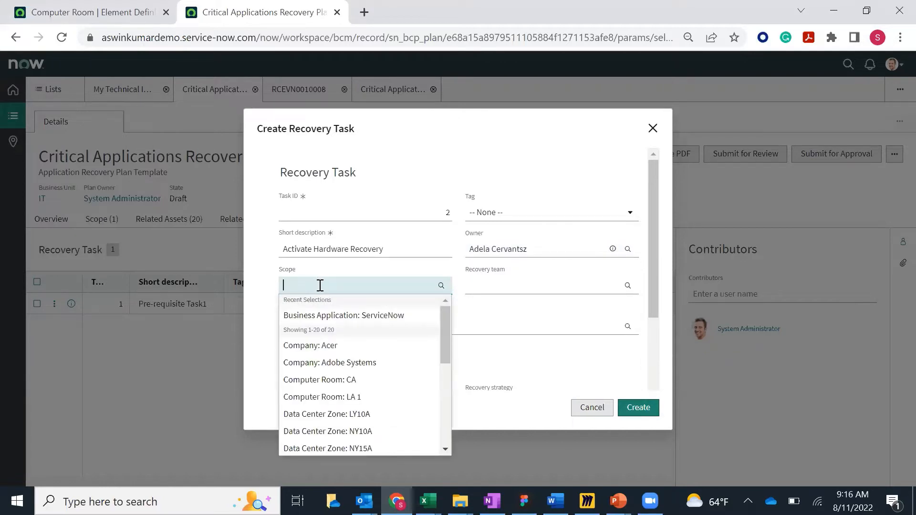
left_click(352, 415)
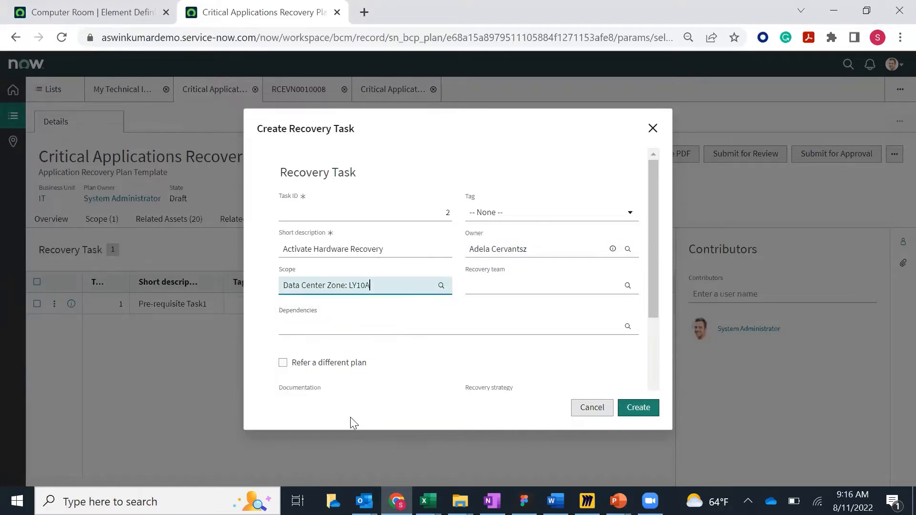
left_click(328, 323)
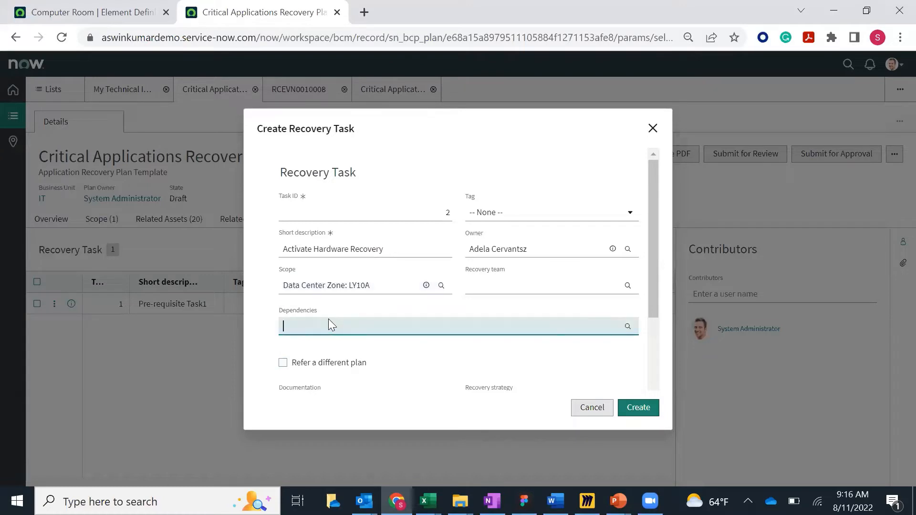
left_click(333, 357)
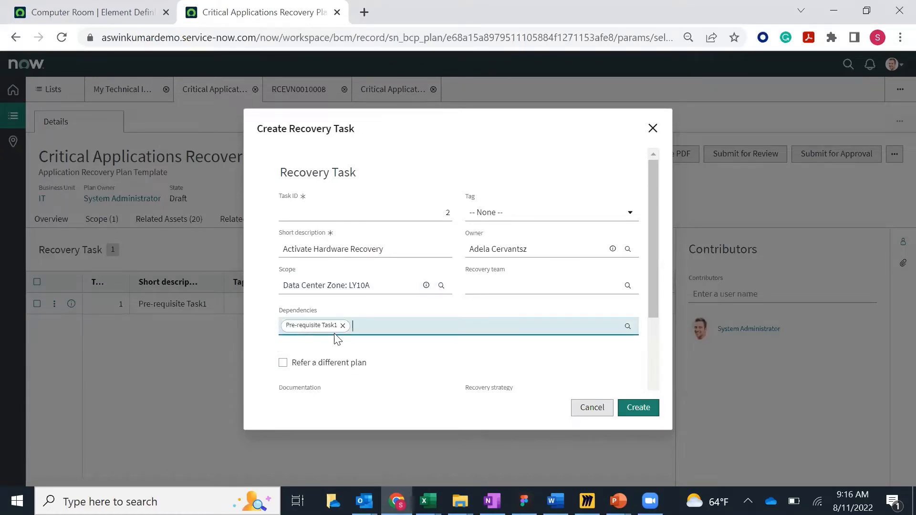
- Set the Activate Hardware Recovery task to refer to a different plan and check for further dependencies
scroll(374, 352, "down", 2)
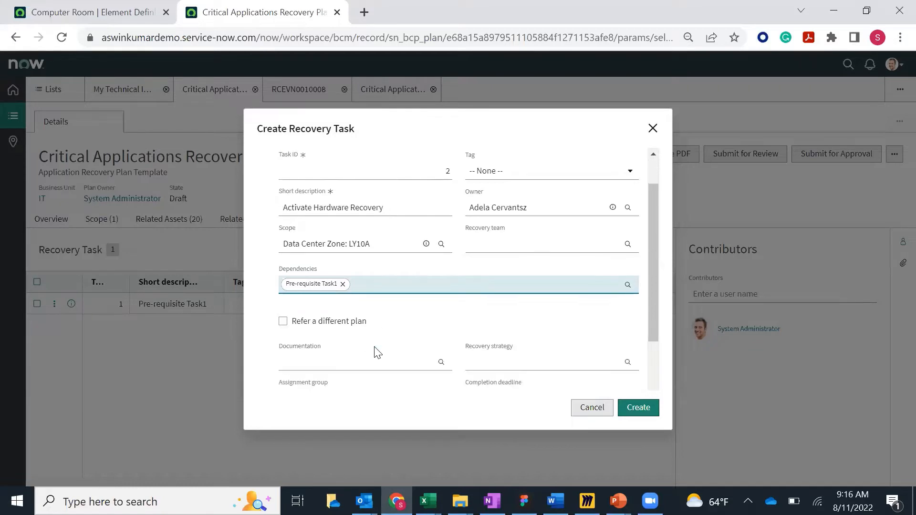
left_click(282, 290)
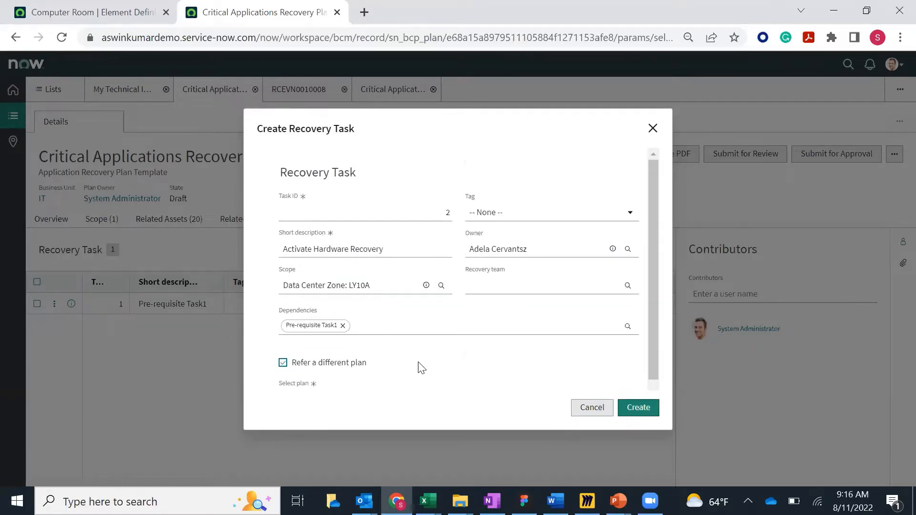
scroll(420, 365, "down", 1)
left_click(385, 368)
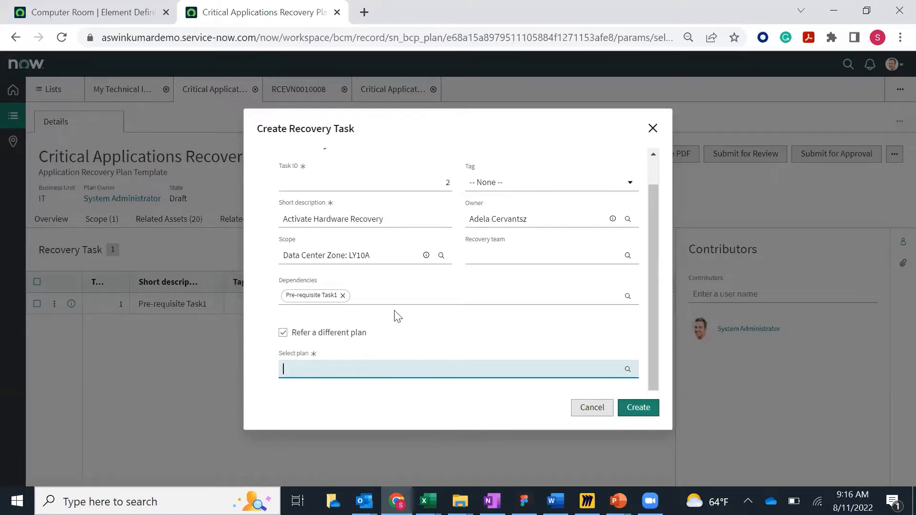
left_click(398, 294)
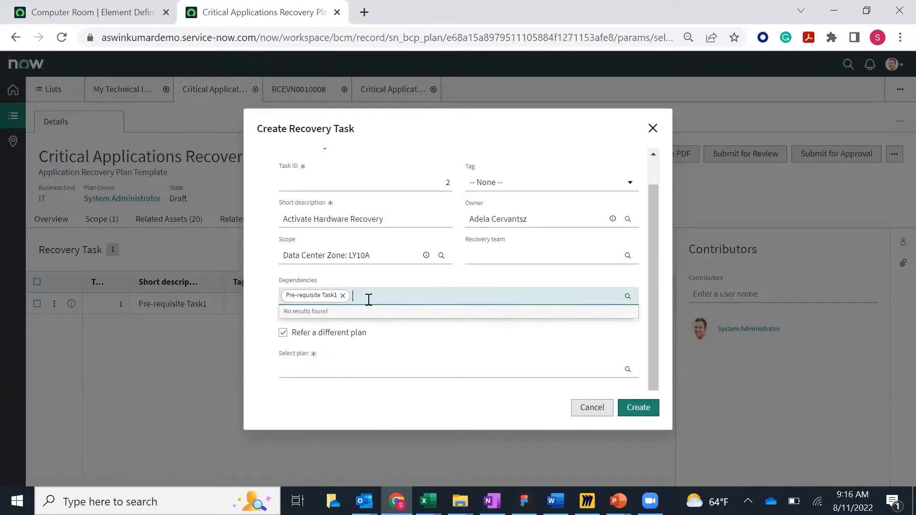
- Replace the scope of the Activate Hardware Recovery task with Business Application: ServiceNow
left_click(394, 256)
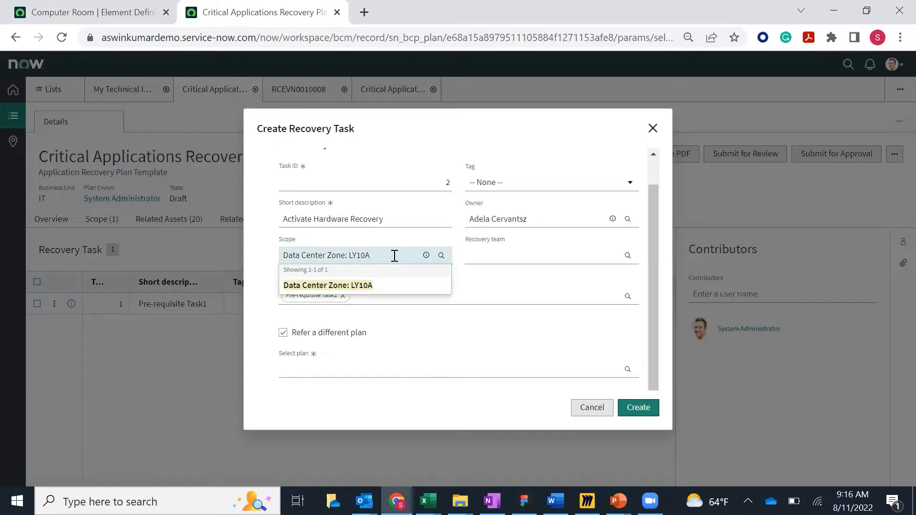
triple_click(394, 256)
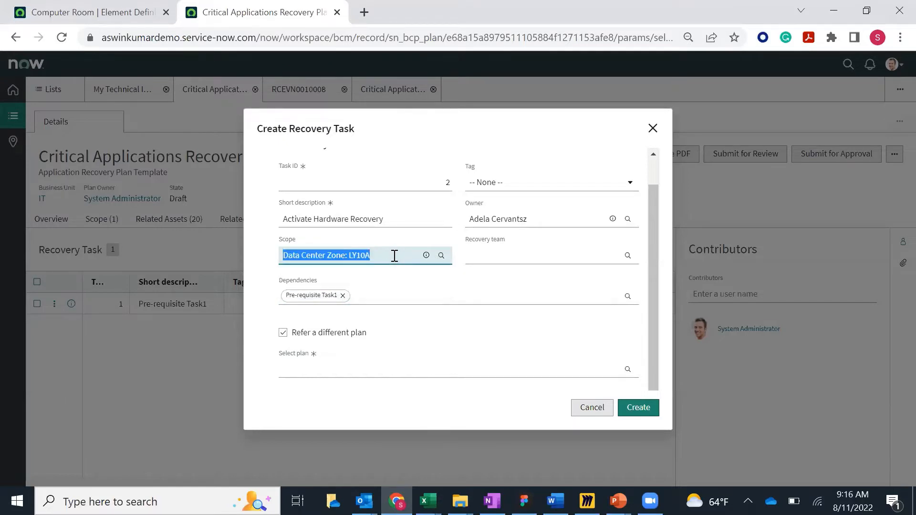
key("BackSpace")
left_click(397, 289)
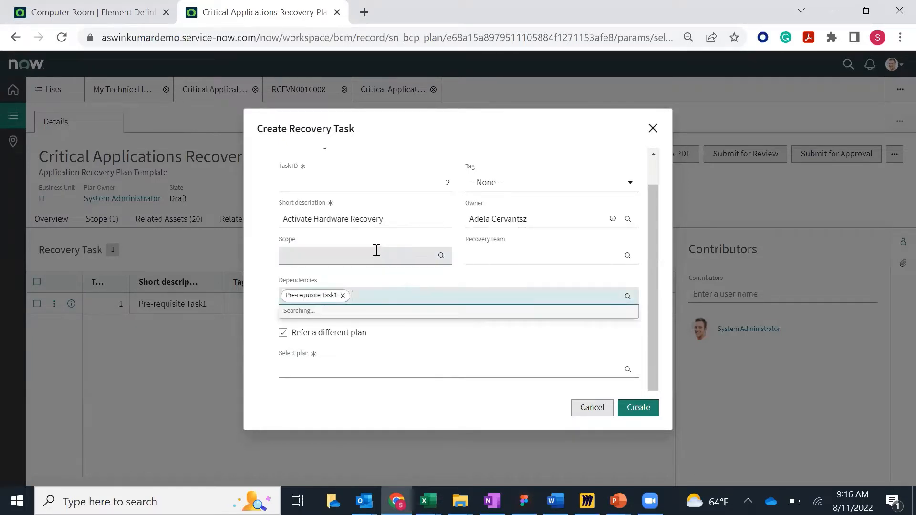
left_click(375, 251)
left_click(365, 287)
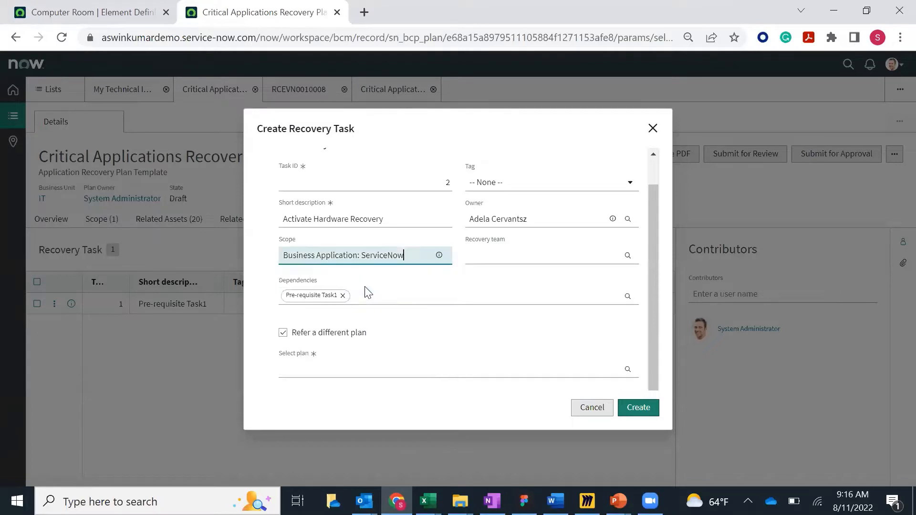
- Choose the Hardware recovery plan as the referred plan and create the Activate Hardware Recovery task
left_click(360, 374)
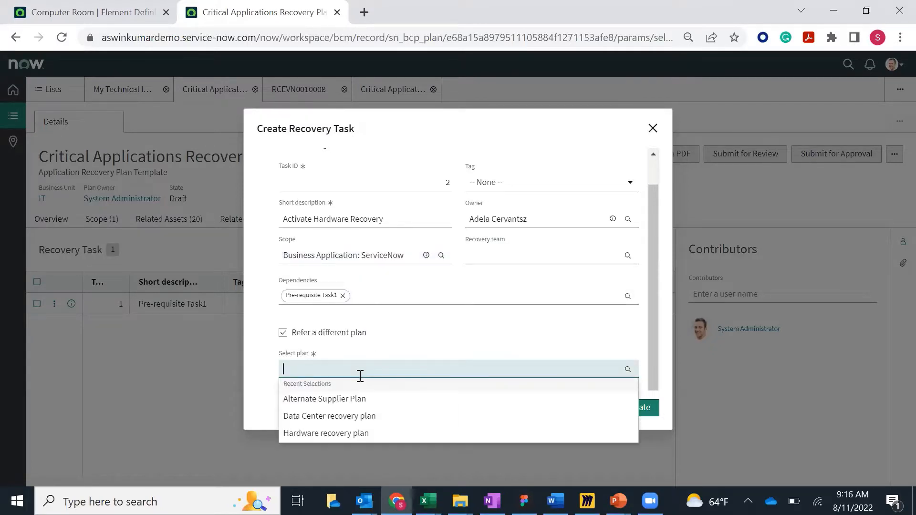
left_click(317, 432)
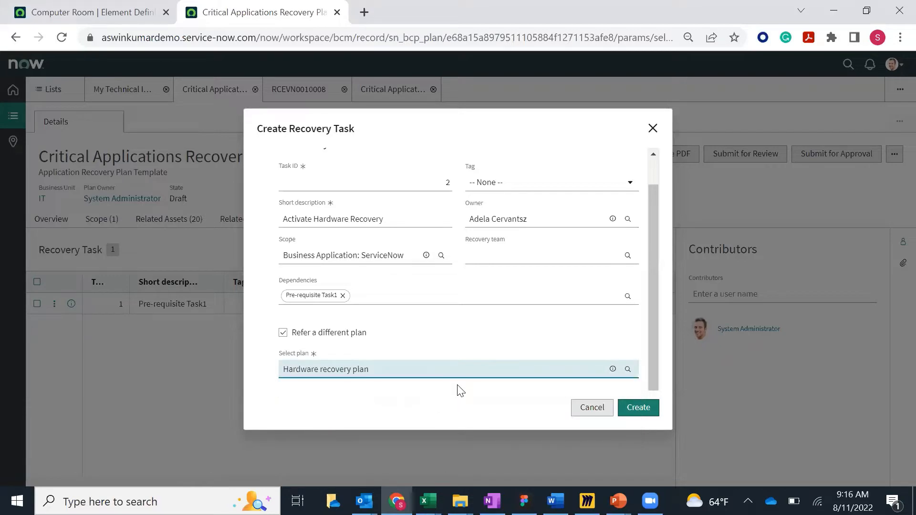
left_click(642, 415)
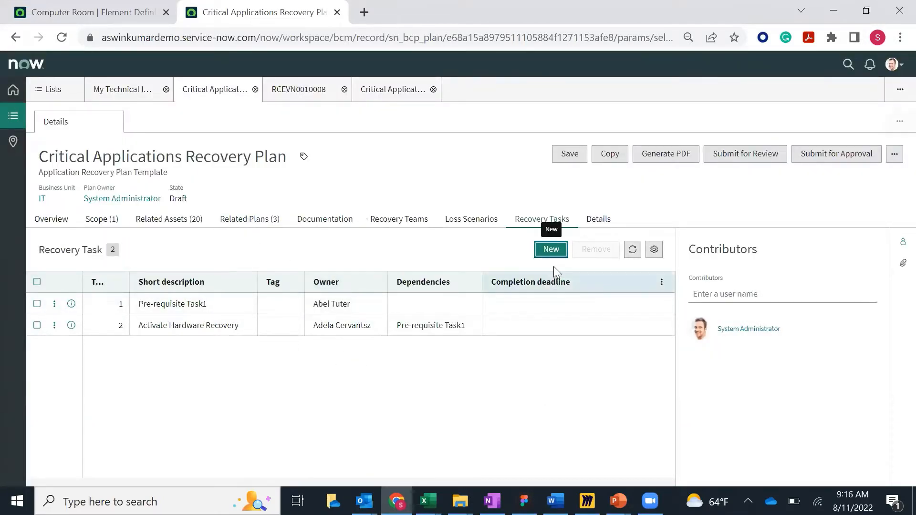
- Begin a recovery task "Activate Data Center Plan" with an owner and the scope Business Application: ServiceNow
left_click(549, 252)
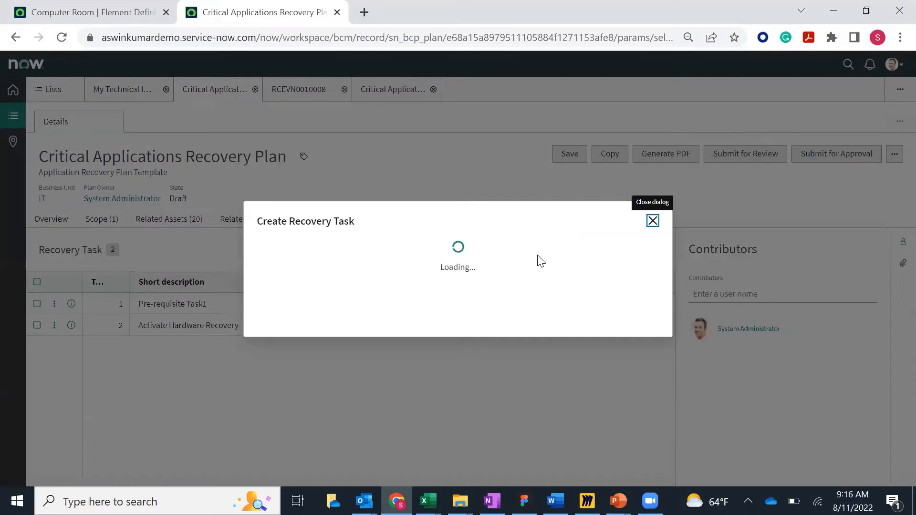
left_click(387, 248)
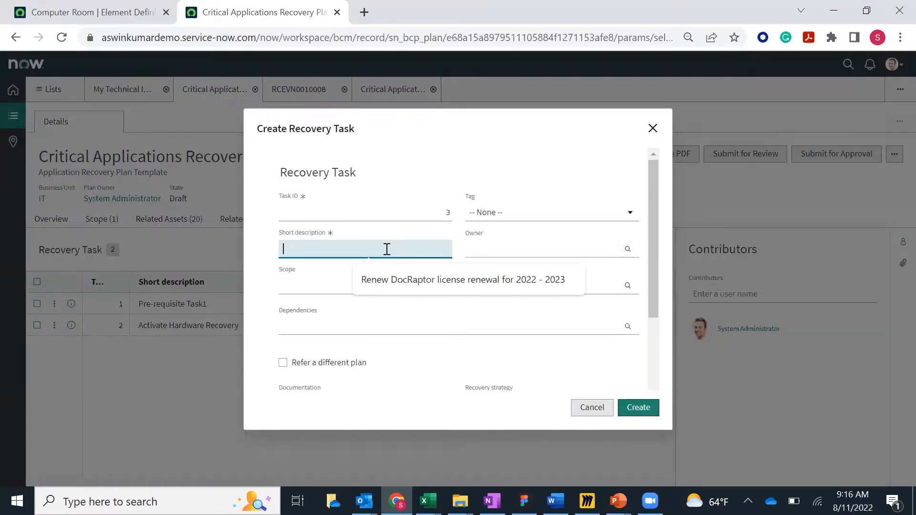
type("Activate Data Ce")
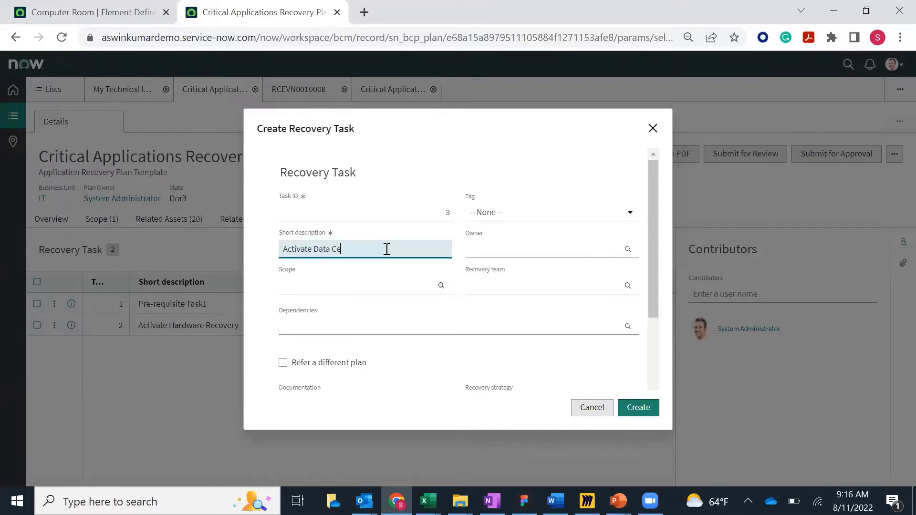
type("nter Plan")
left_click(479, 249)
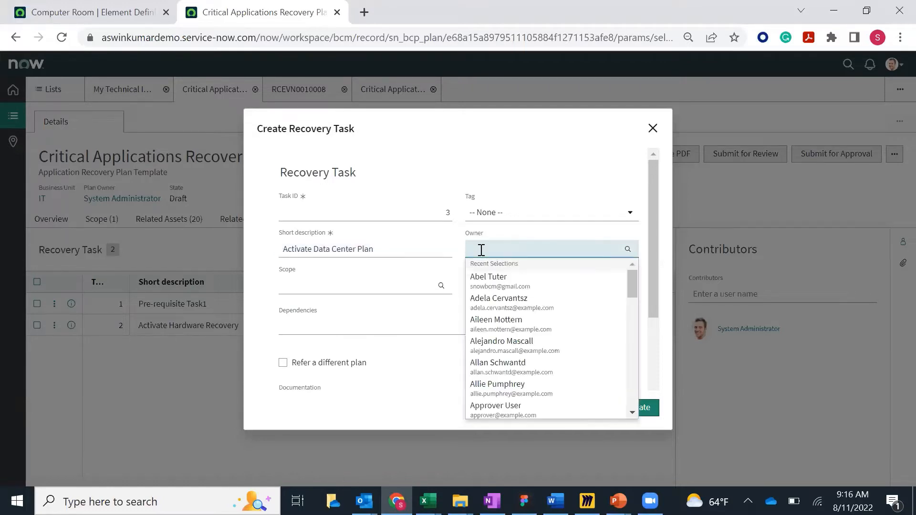
left_click(506, 385)
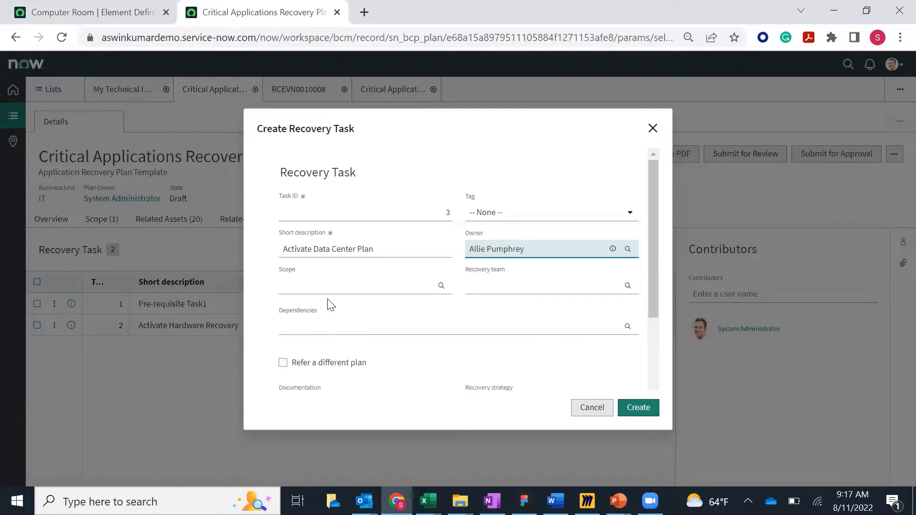
left_click(332, 287)
left_click(341, 315)
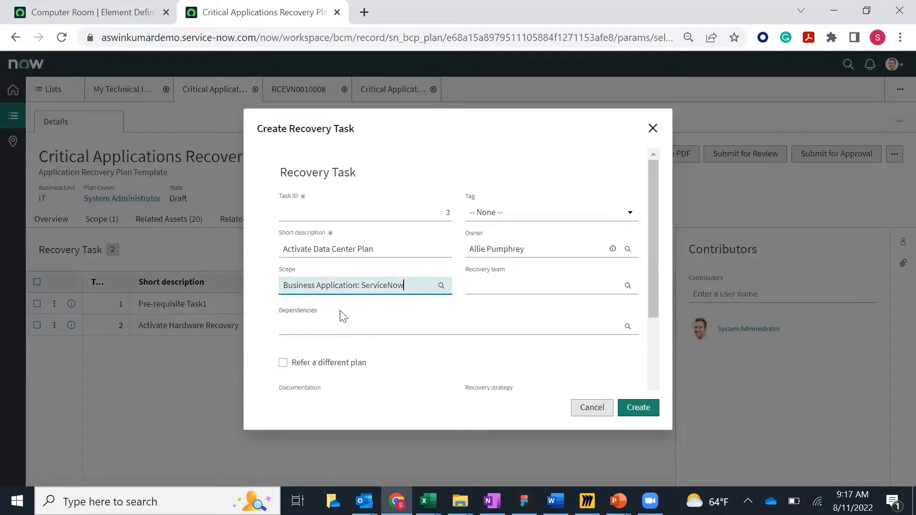
- Make the Data Center task depend on Activate Hardware Recovery, refer it to the Data Center recovery plan, and create it
left_click(346, 330)
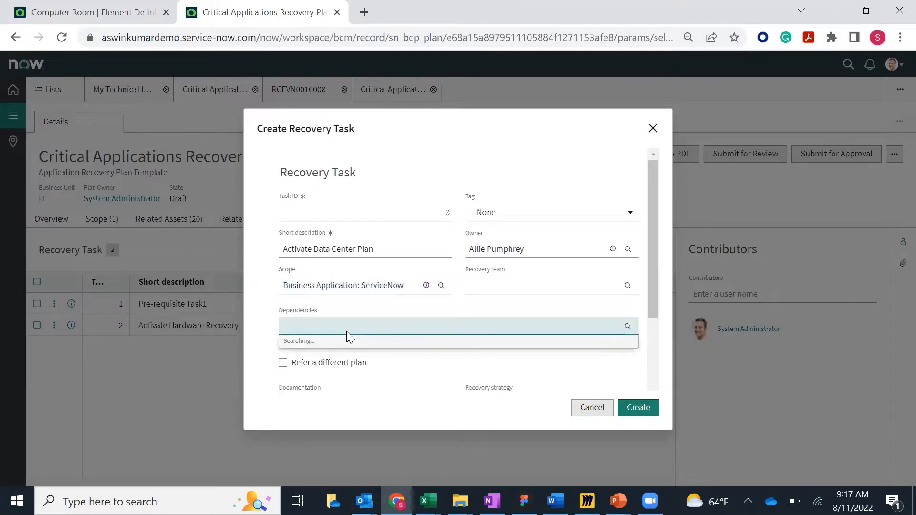
left_click(349, 388)
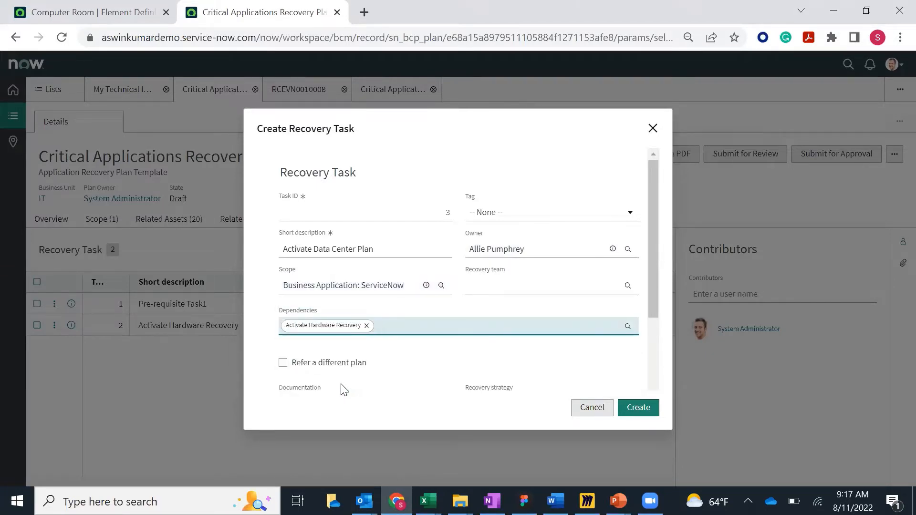
left_click(283, 364)
scroll(434, 346, "down", 1)
left_click(367, 368)
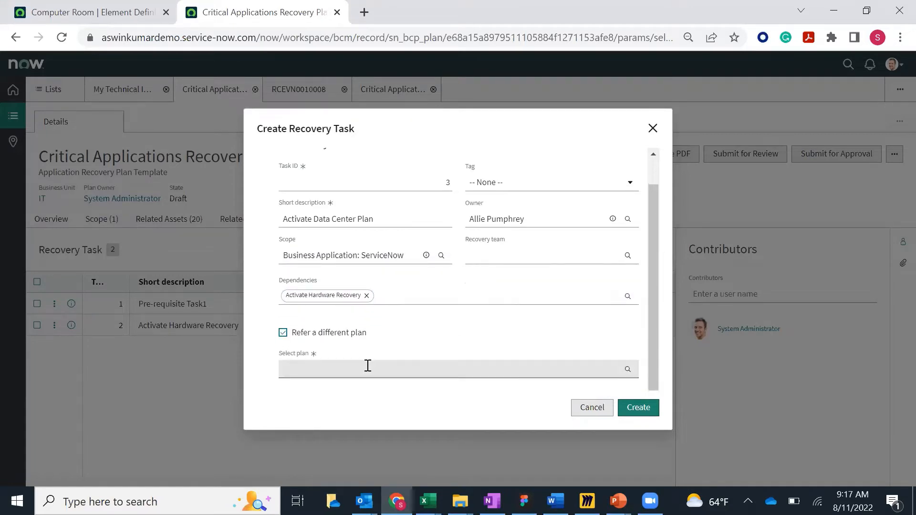
left_click(355, 414)
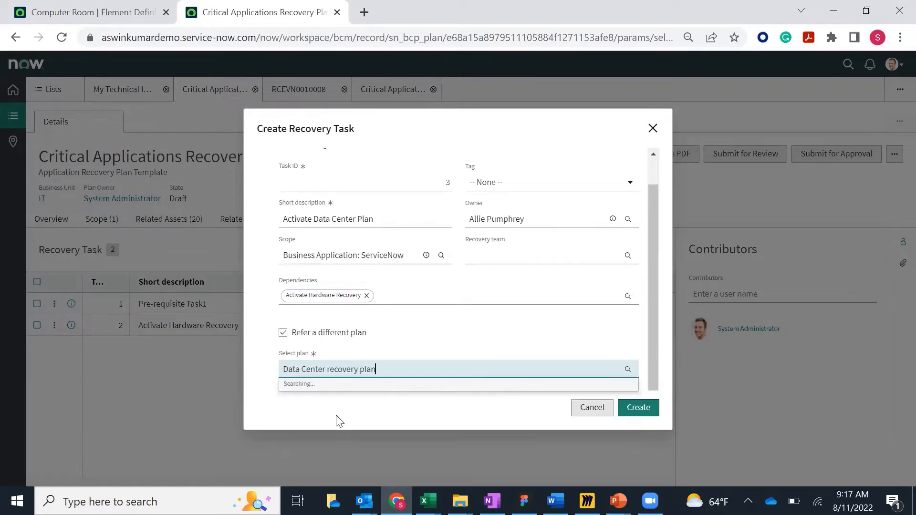
left_click(638, 407)
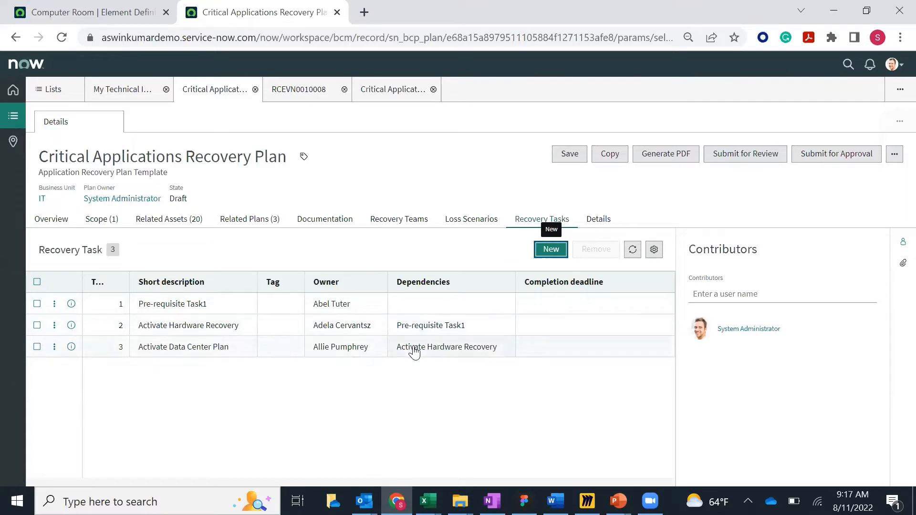
- Begin a recovery task "Activate Alternate Vendor Plan" with an owner and the scope Business Application: ServiceNow
left_click(550, 250)
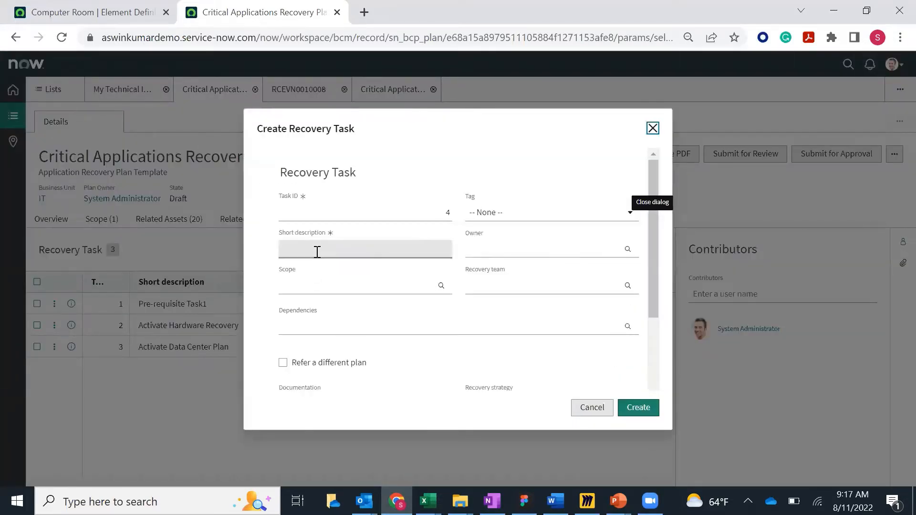
left_click(317, 252)
type("Activate ")
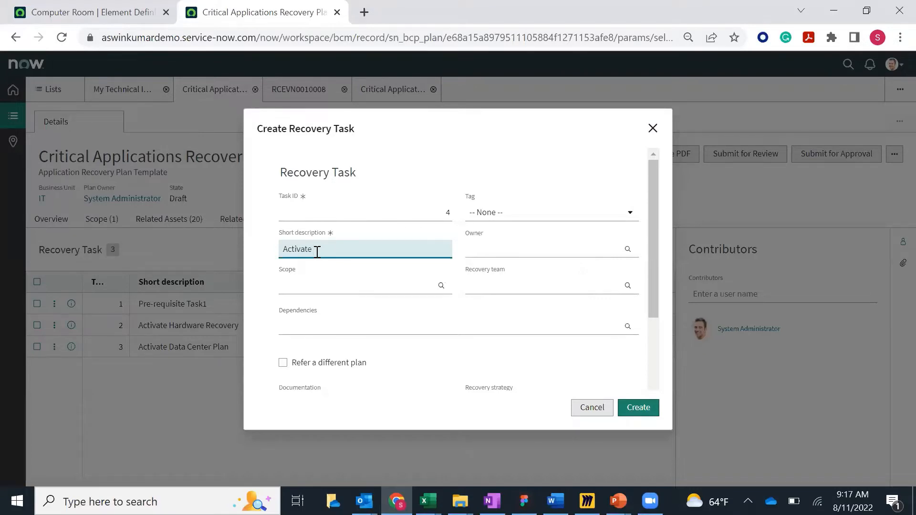
type("Alternate Vendor Plan")
left_click(483, 248)
type("c")
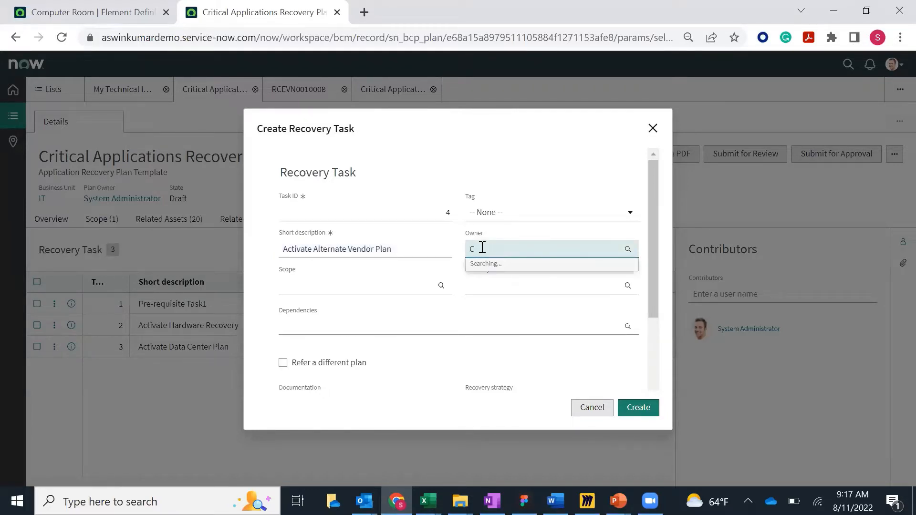
left_click(506, 282)
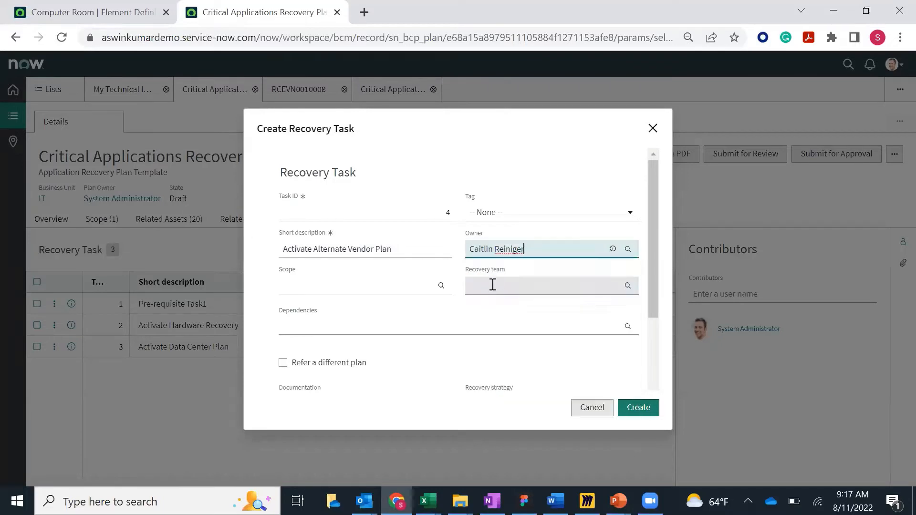
left_click(351, 288)
left_click(331, 316)
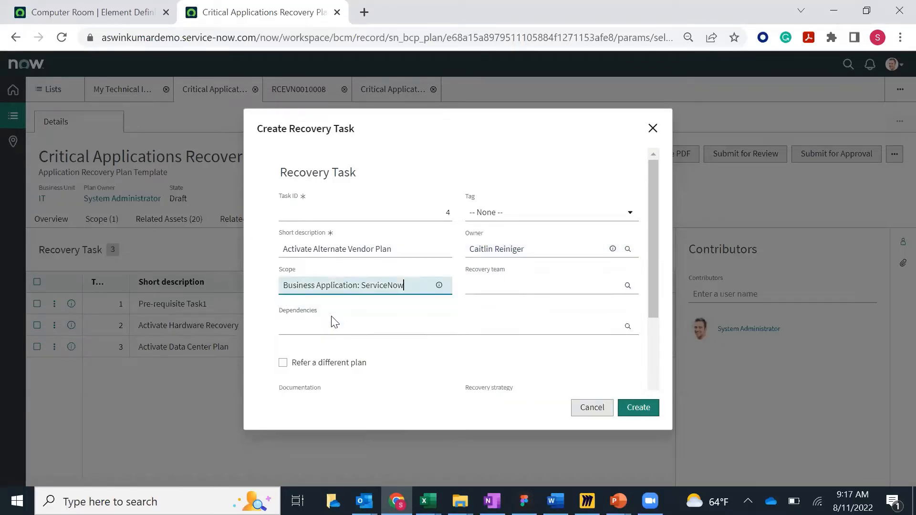
- Make the Alternate Vendor task depend on Activate Hardware Recovery, refer it to the Alternate Supplier Plan, and create it
left_click(334, 327)
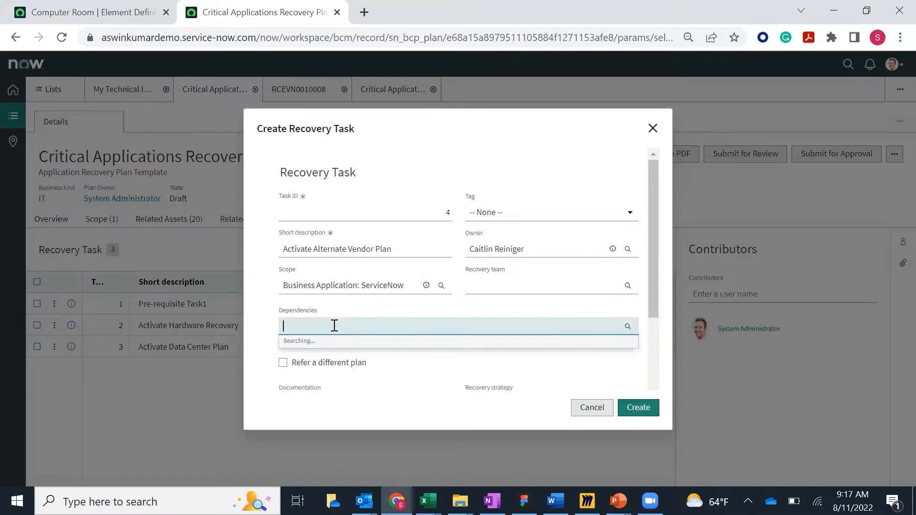
left_click(338, 356)
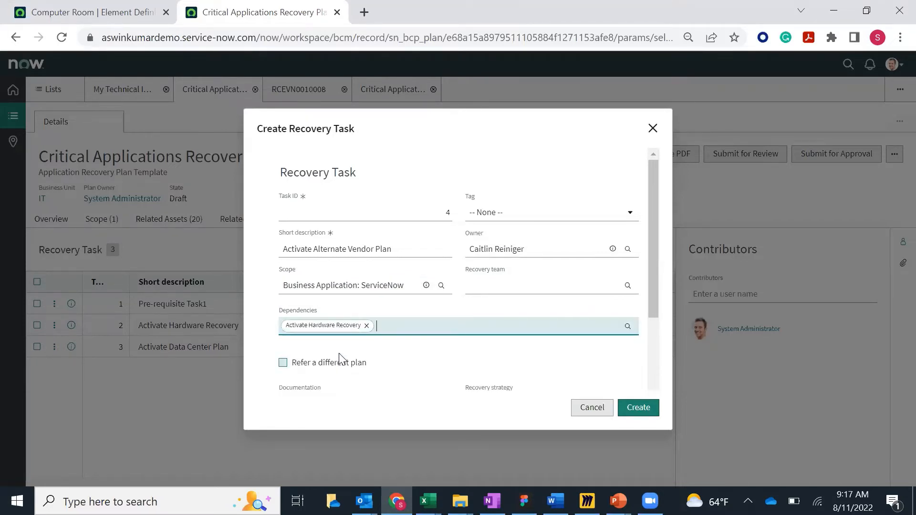
left_click(283, 363)
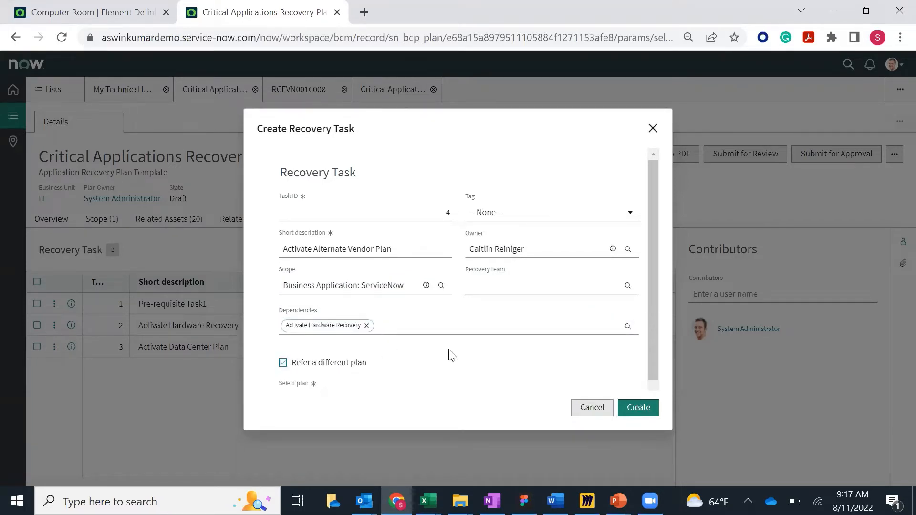
scroll(449, 352, "down", 1)
left_click(383, 368)
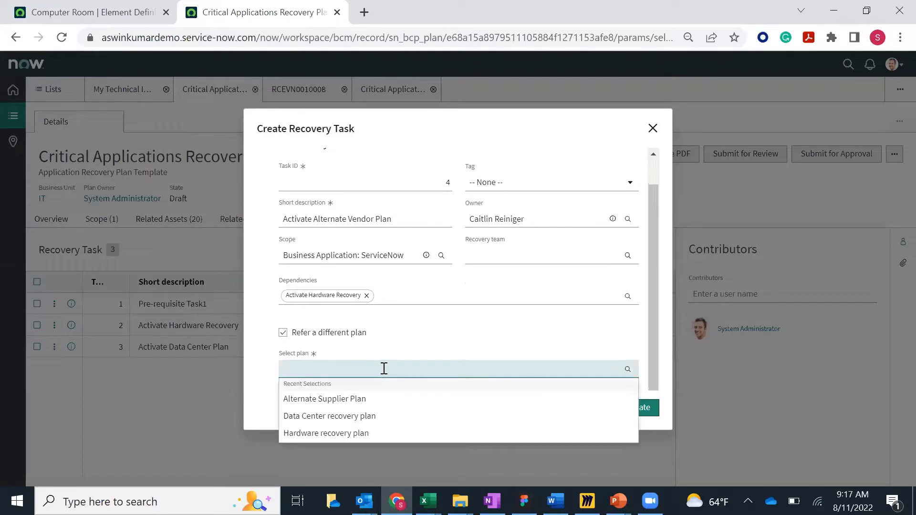
left_click(387, 400)
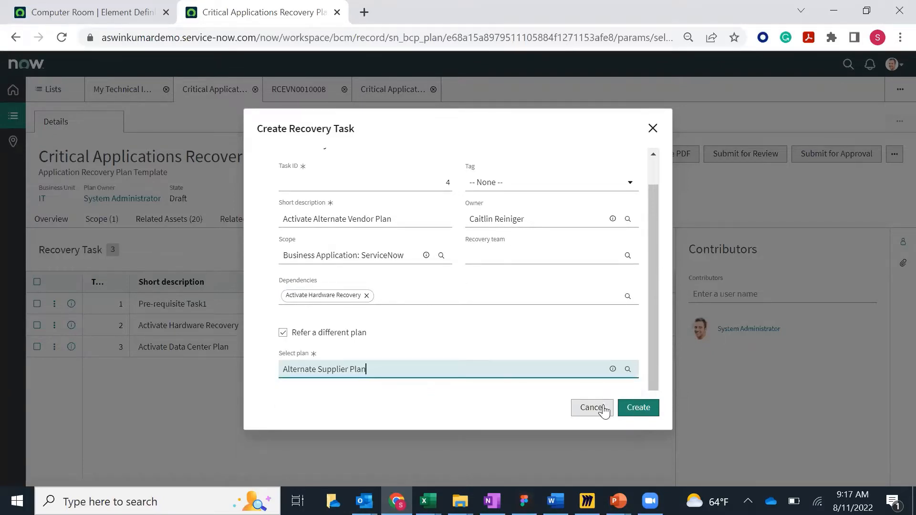
left_click(638, 410)
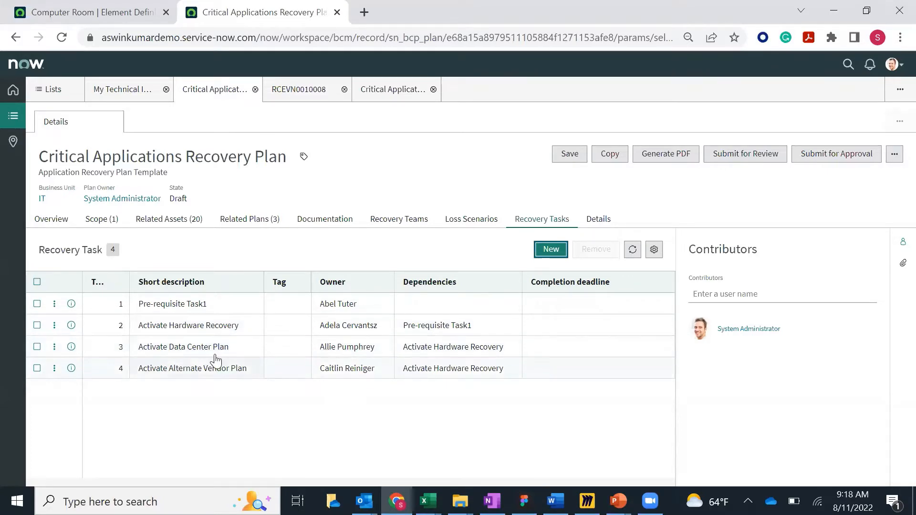
- Begin a recovery task "Post Recovery Check Task1" with an owner and the scope Business Application: ServiceNow
left_click(554, 254)
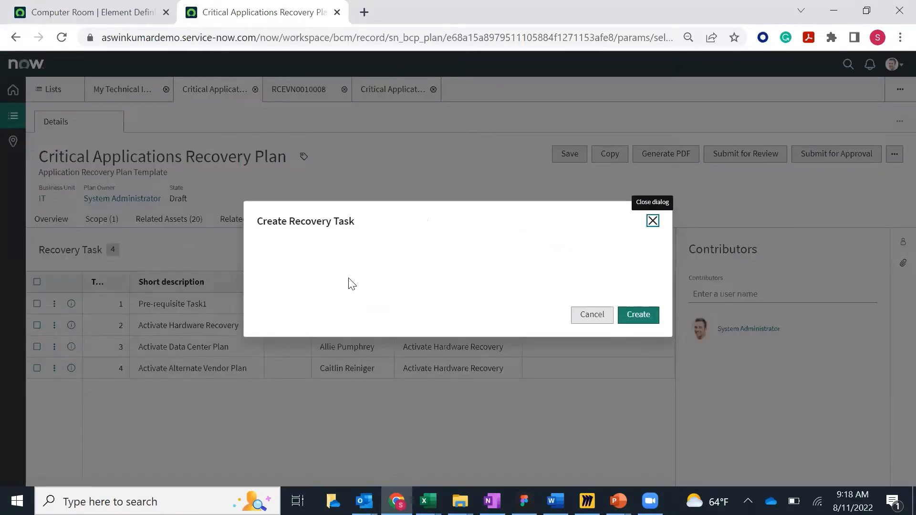
left_click(323, 253)
type("Pos")
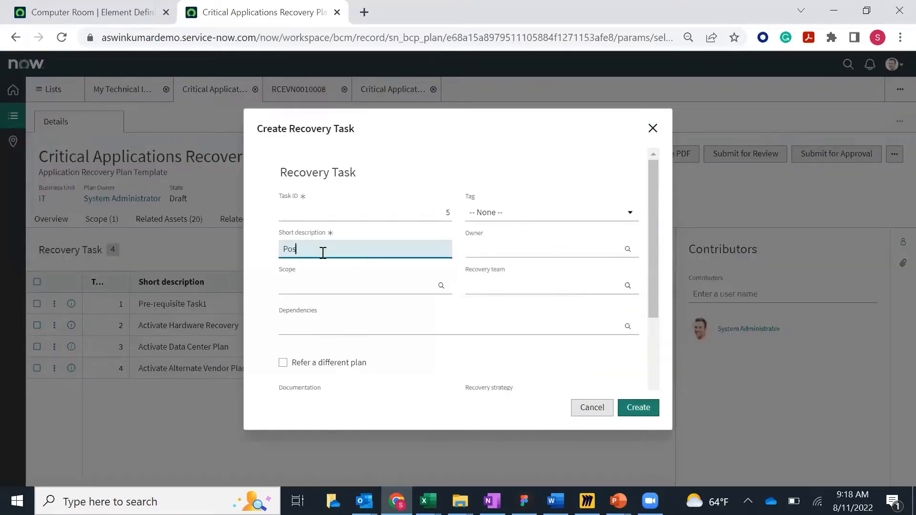
type("t Recovery C")
type("heck Task1")
scroll(477, 229, "down", 3)
scroll(515, 269, "up", 3)
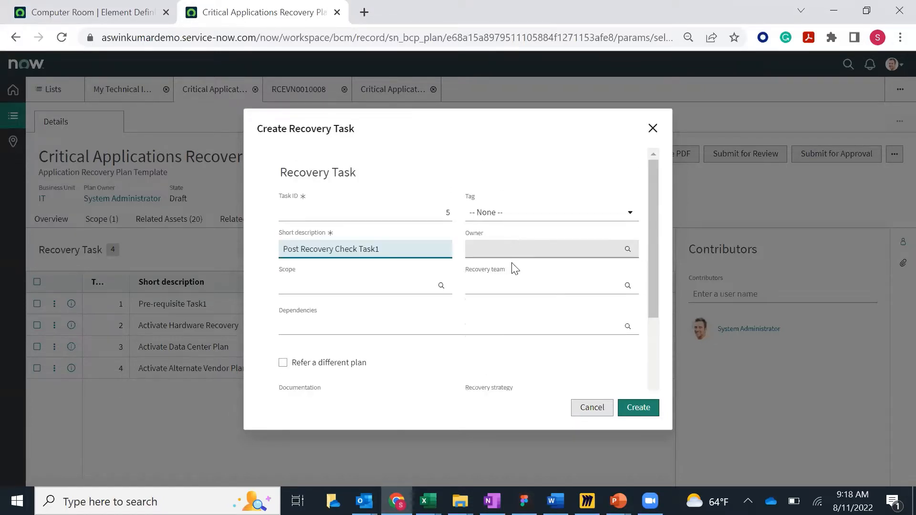
left_click(508, 249)
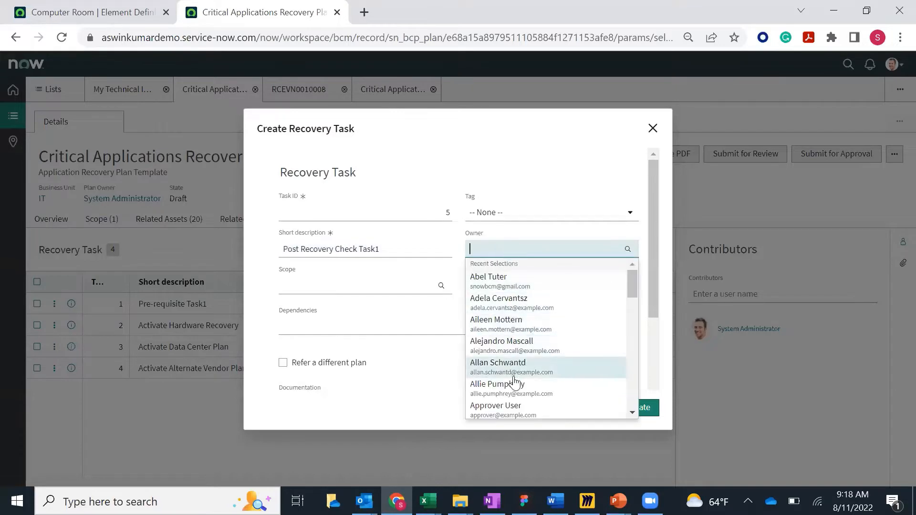
left_click(513, 386)
left_click(338, 286)
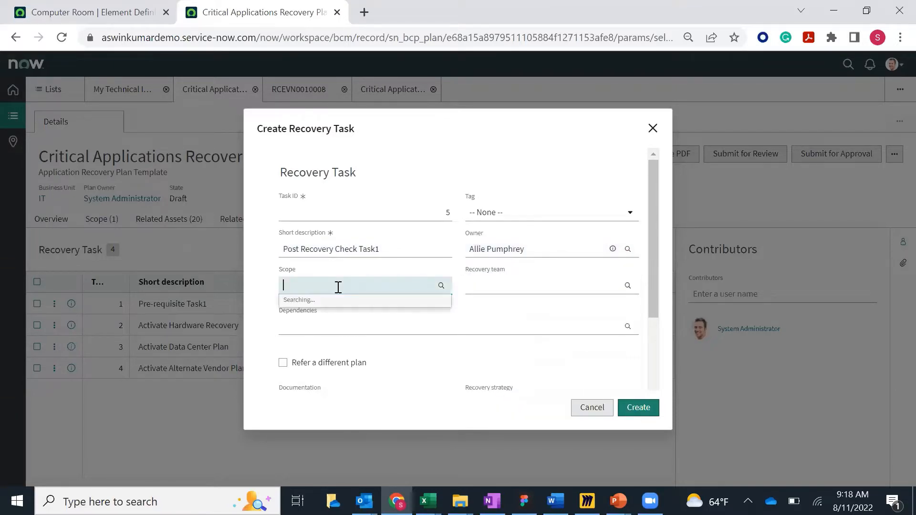
left_click(334, 316)
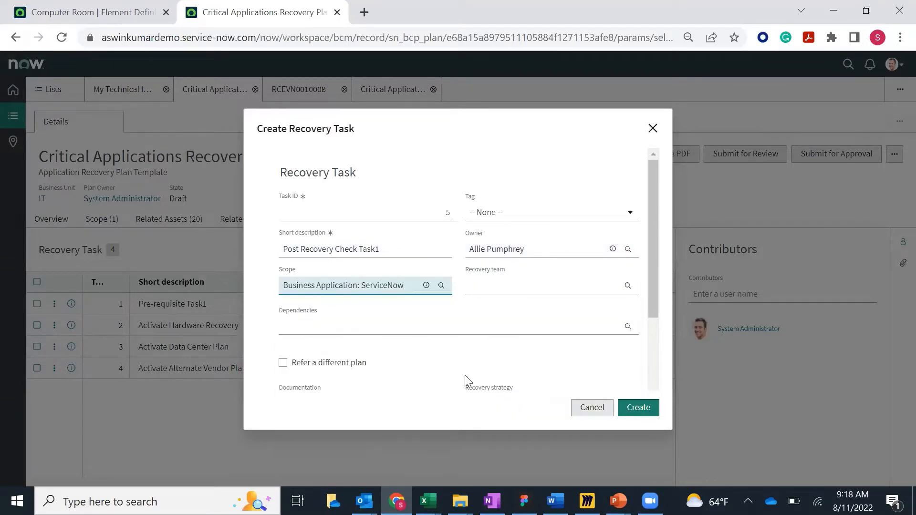
- Make Post Recovery Check Task1 dependent on Activate Alternate Vendor Plan and create the task
left_click(470, 329)
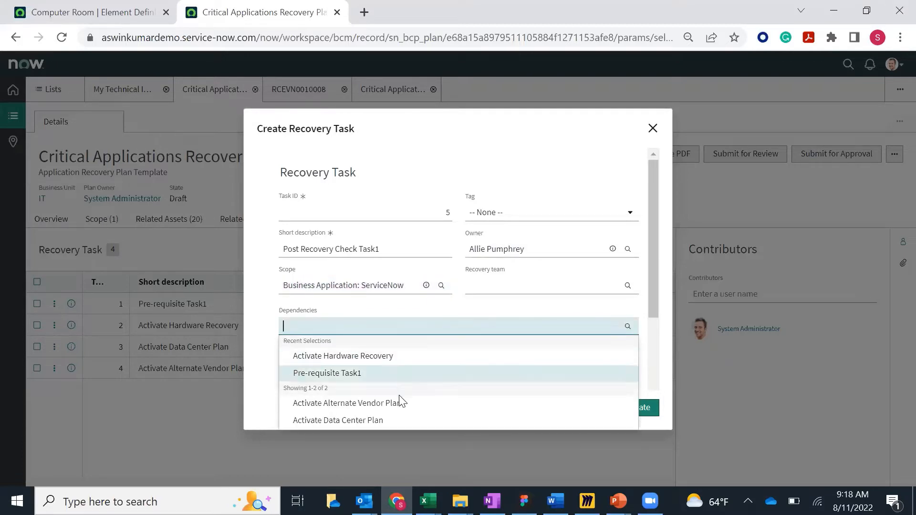
left_click(399, 410)
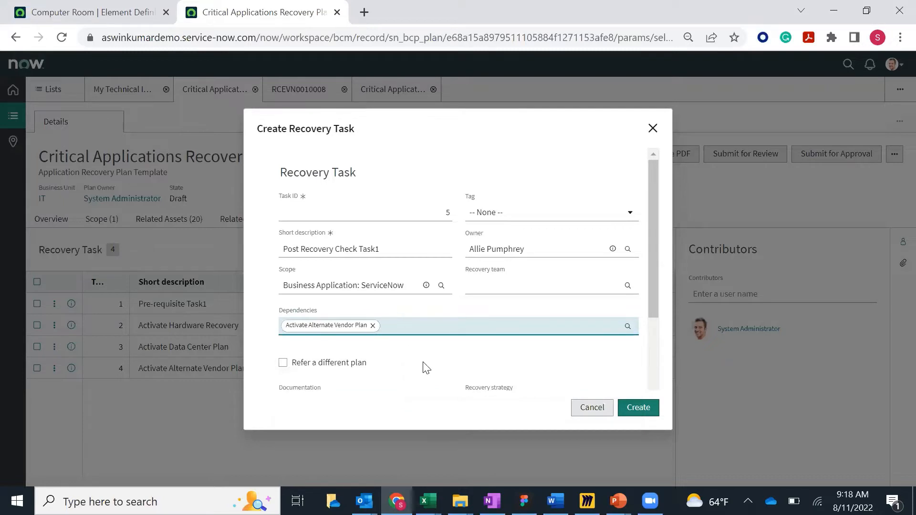
left_click(642, 413)
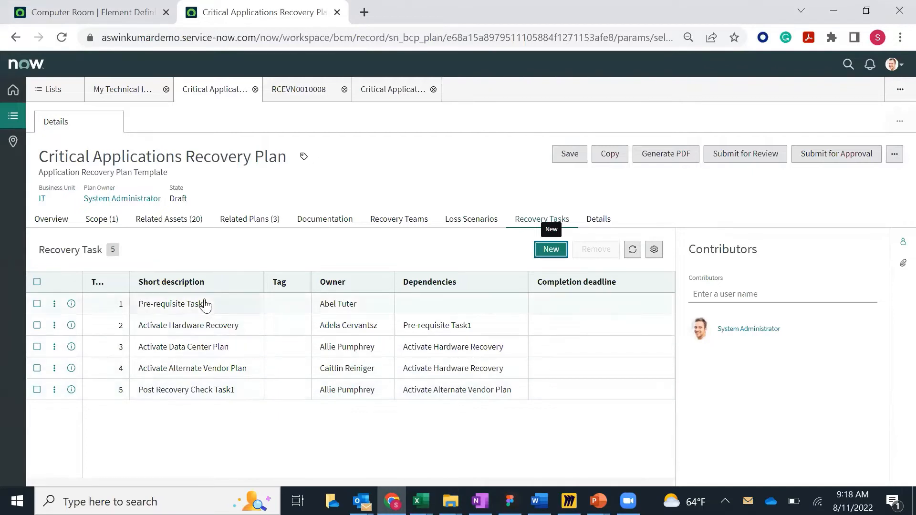
left_click(213, 413)
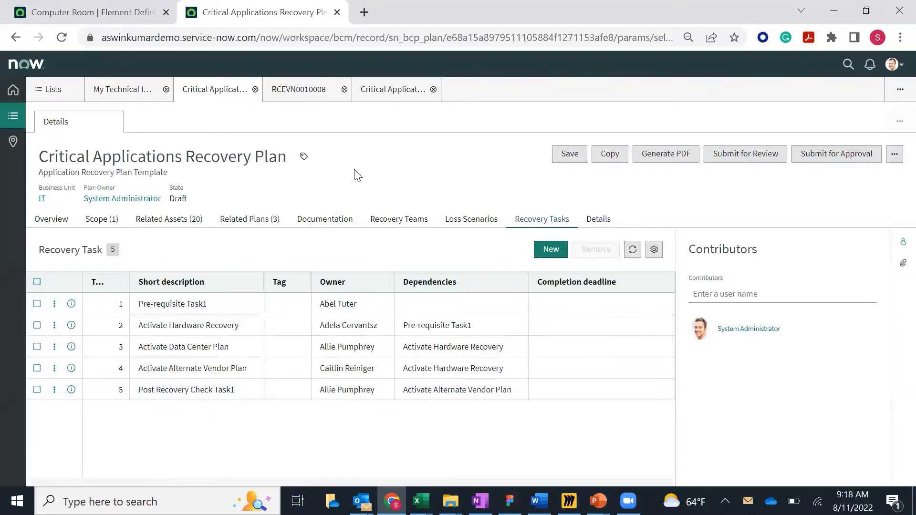
- Review the full list of related assets of the Critical Applications Recovery Plan
left_click(184, 227)
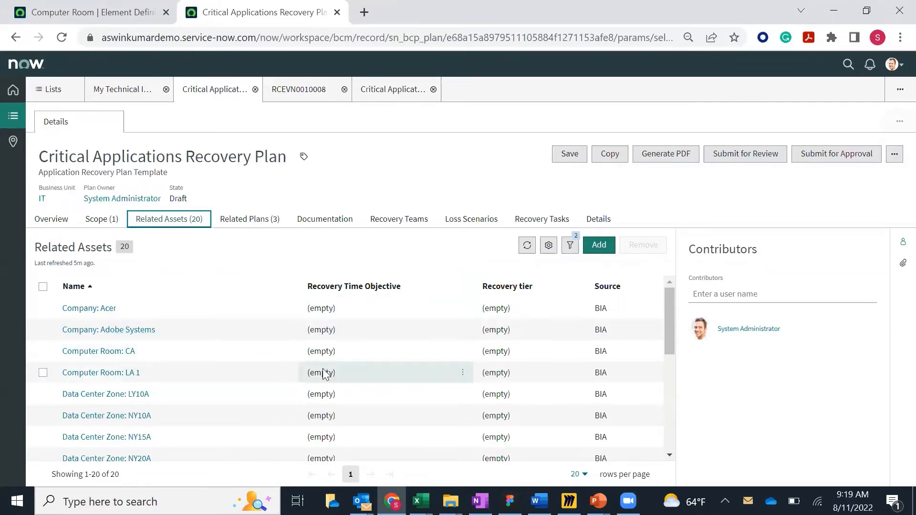
scroll(458, 361, "down", 5)
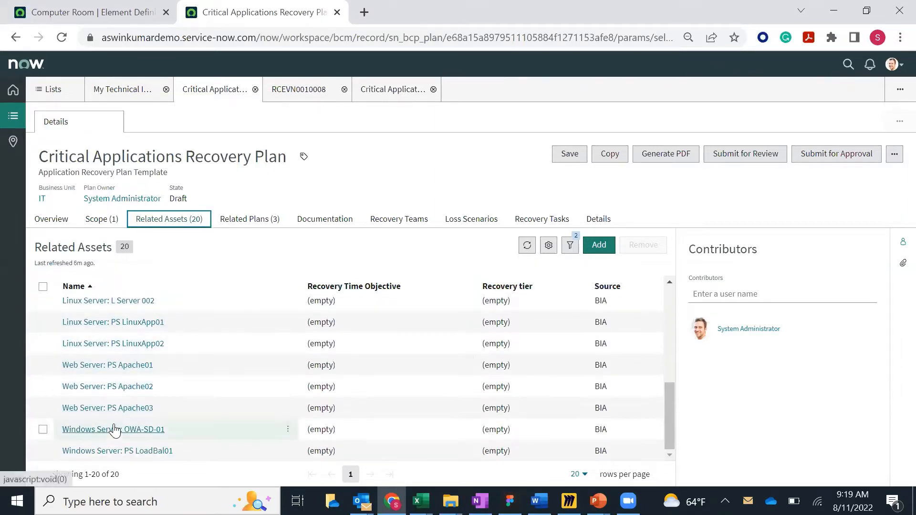
scroll(114, 411, "up", 5)
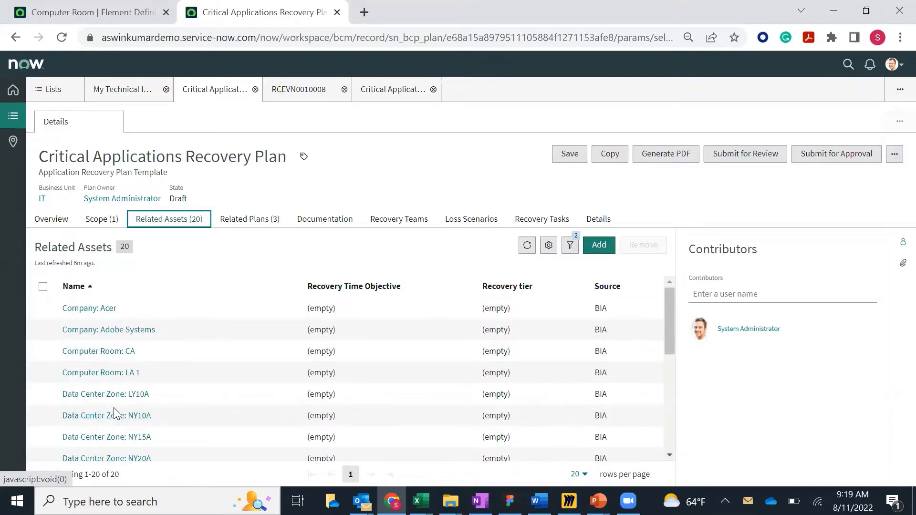
- Review the plans related to the Critical Applications Recovery Plan and the list of approved plans under Planning
left_click(249, 221)
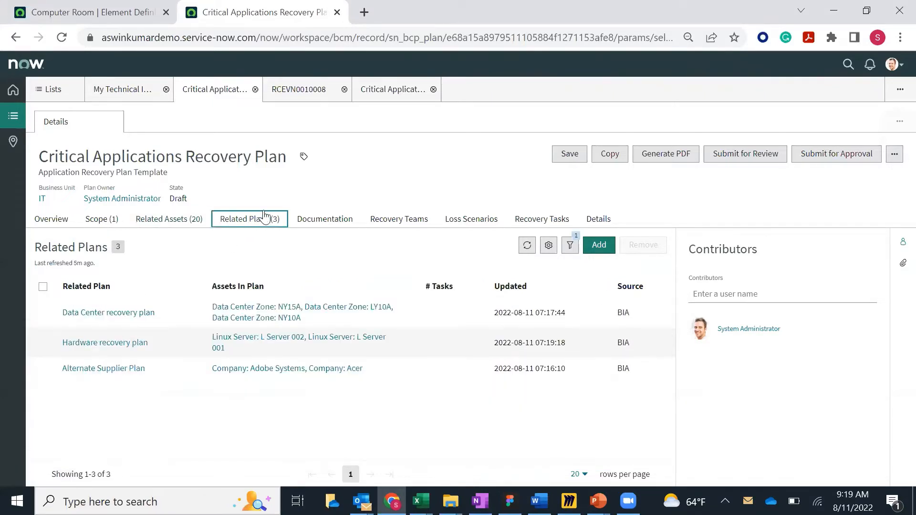
left_click(338, 165)
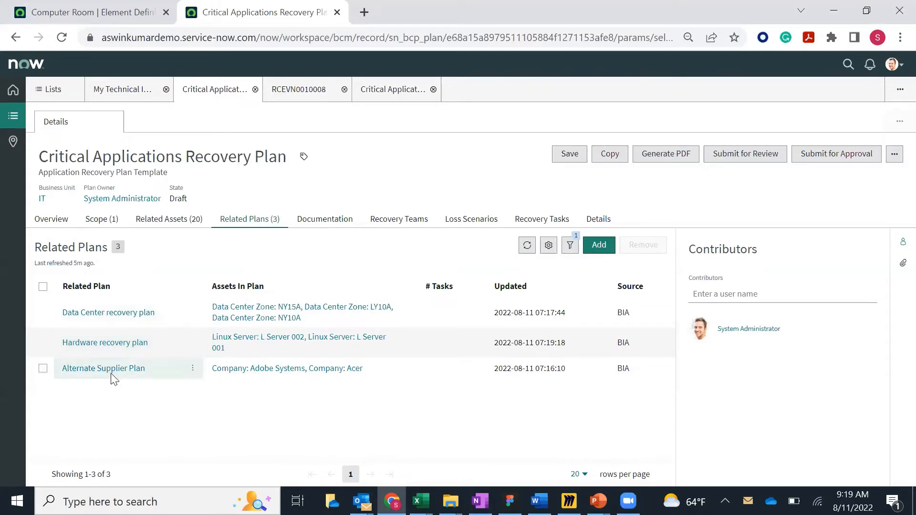
left_click(62, 98)
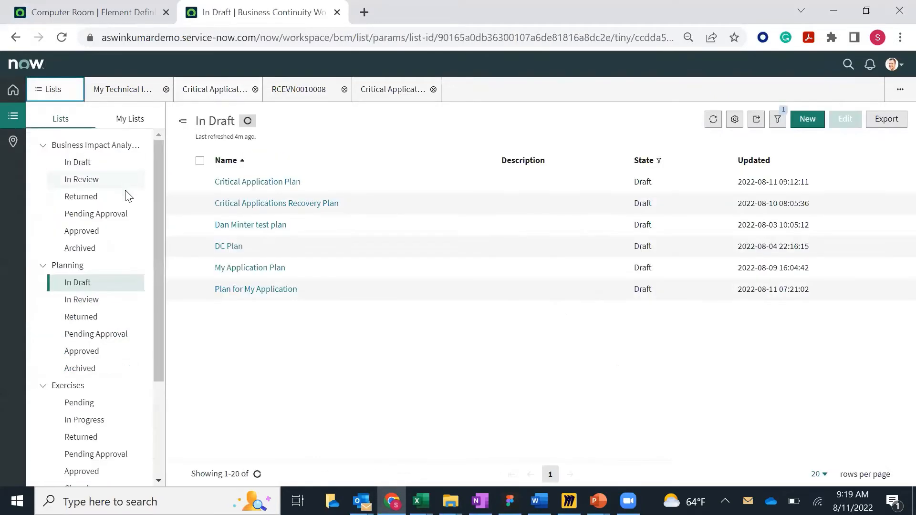
left_click(91, 351)
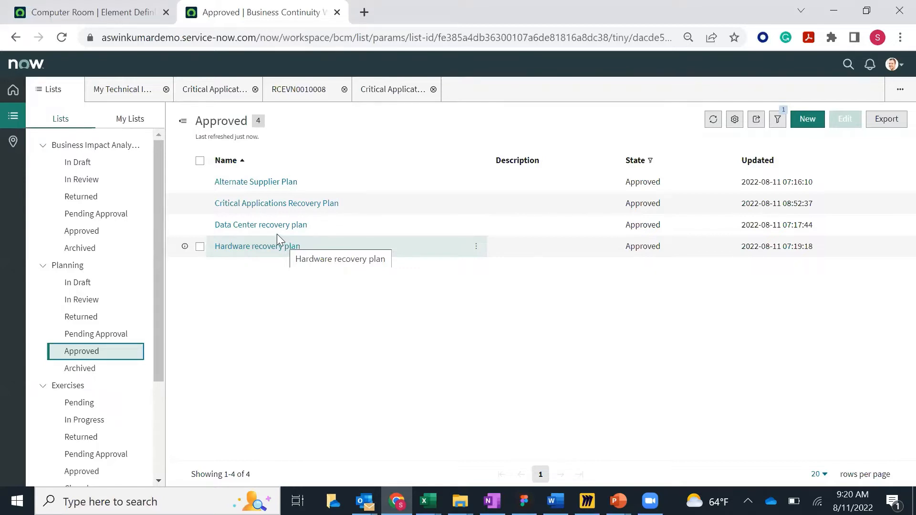
- Return to the Critical Applications Recovery Plan and review its recovery tasks and their dependencies
left_click(206, 93)
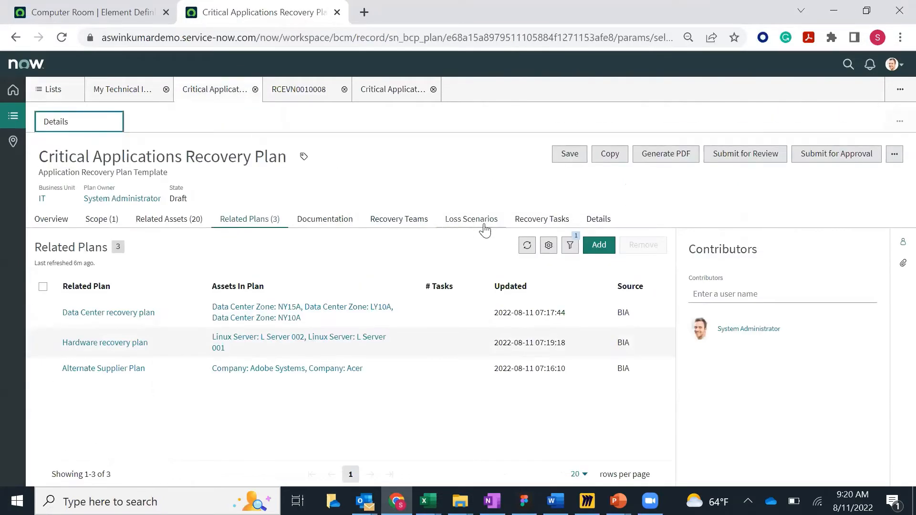
left_click(544, 222)
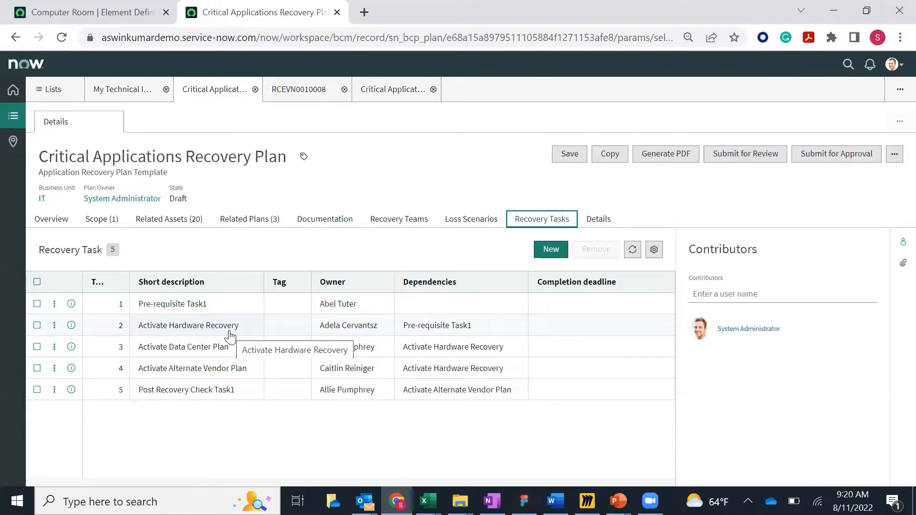
left_click(399, 153)
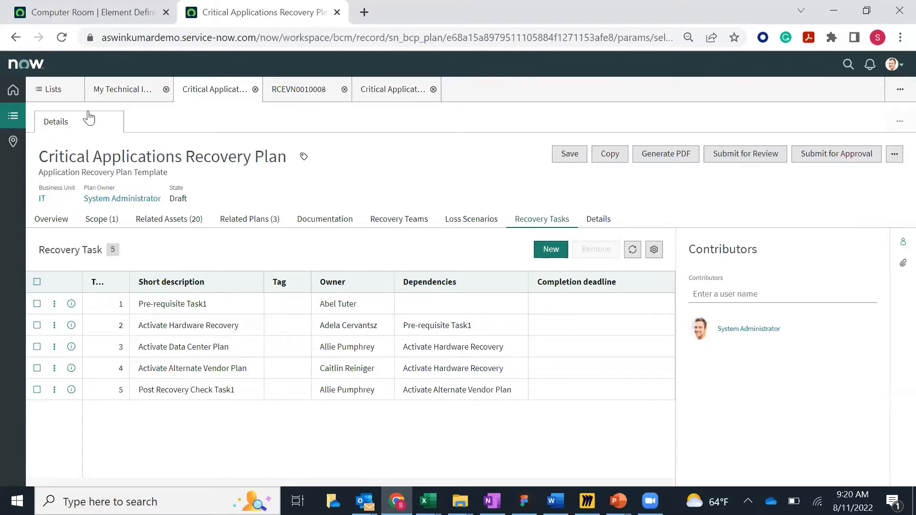
- Review the list of pending exercises in the workspace
left_click(49, 91)
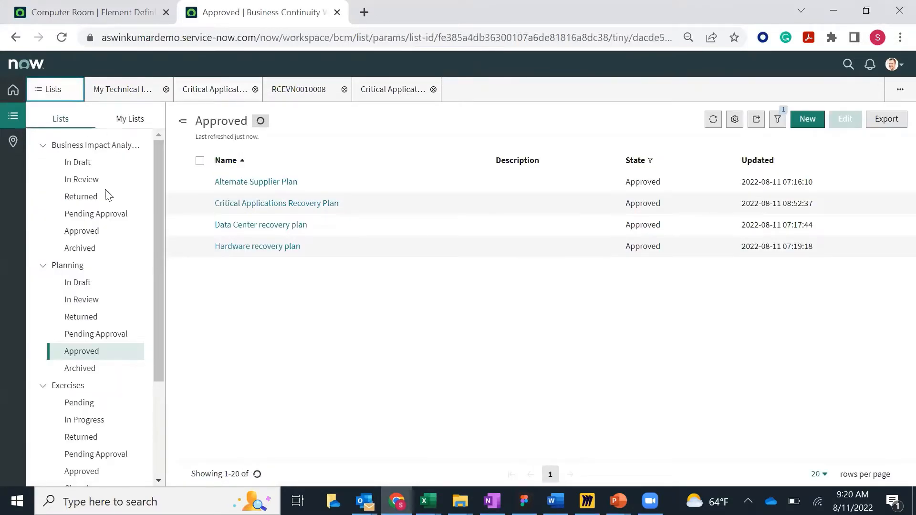
scroll(116, 346, "down", 1)
scroll(120, 352, "down", 2)
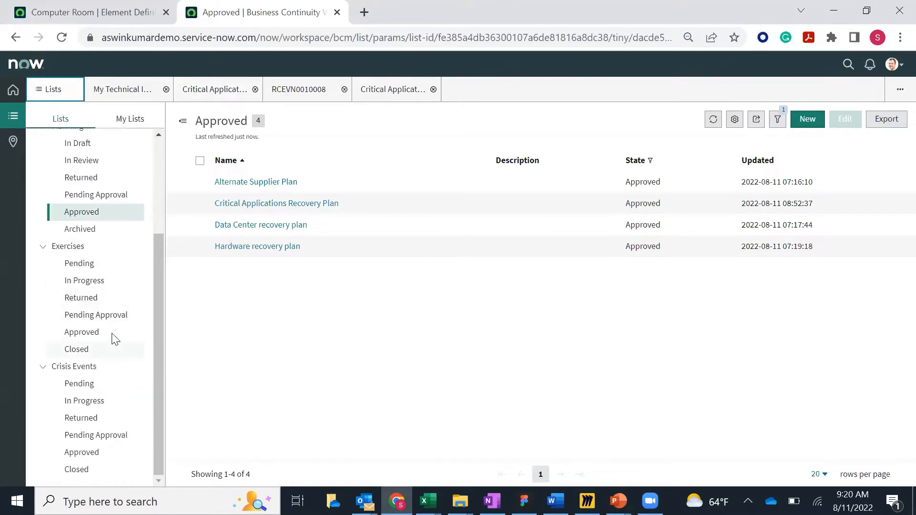
left_click(88, 262)
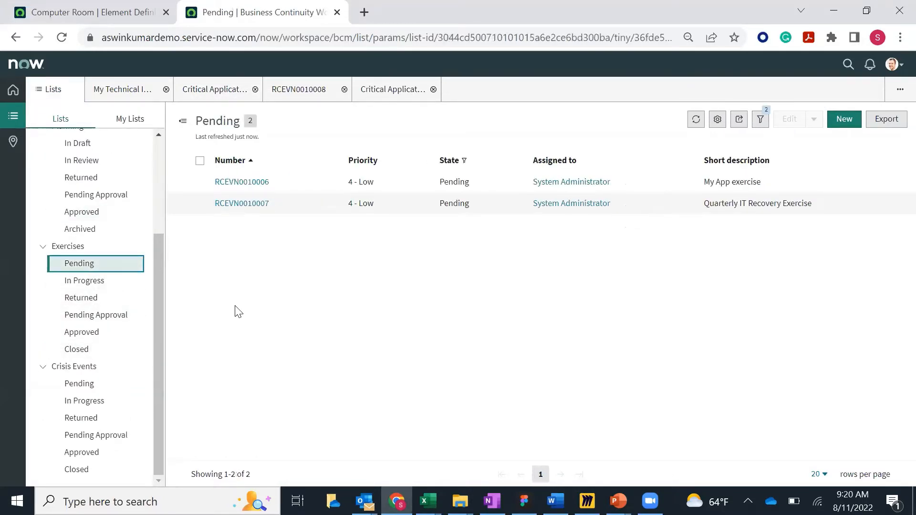
scroll(114, 332, "up", 3)
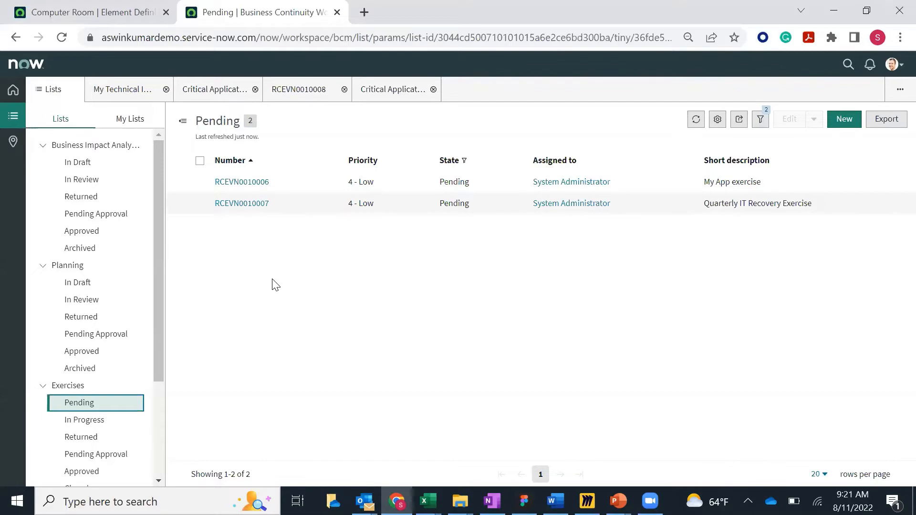
- Filter the platform navigator for "Applica" and open the ServiceNow record from the Organization's Business Applications
left_click(81, 14)
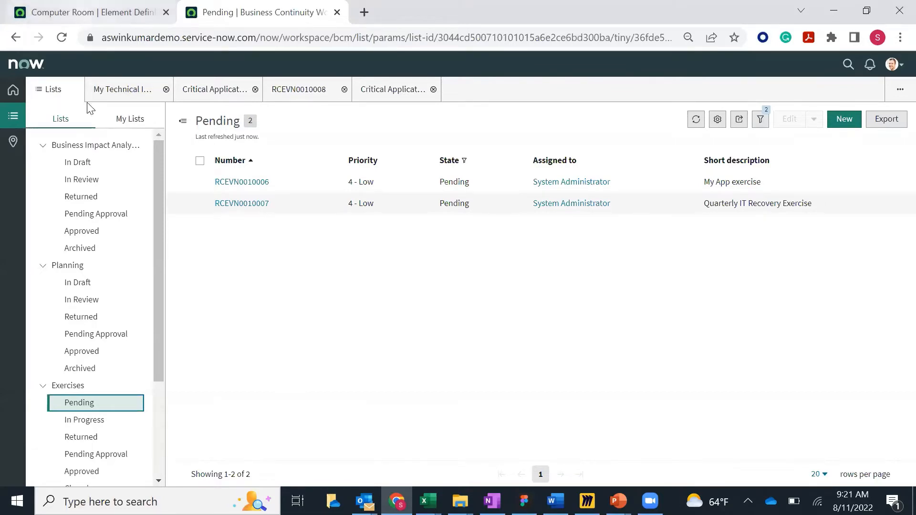
left_click(84, 92)
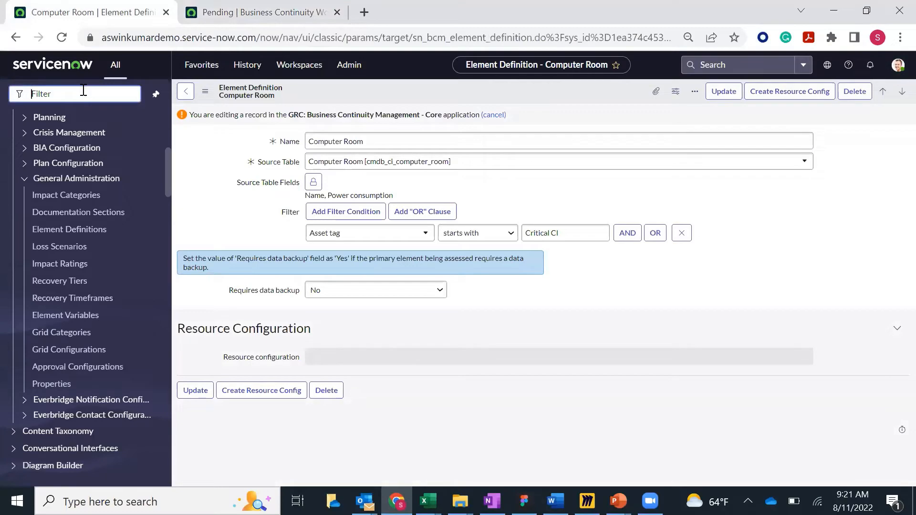
type("Appl")
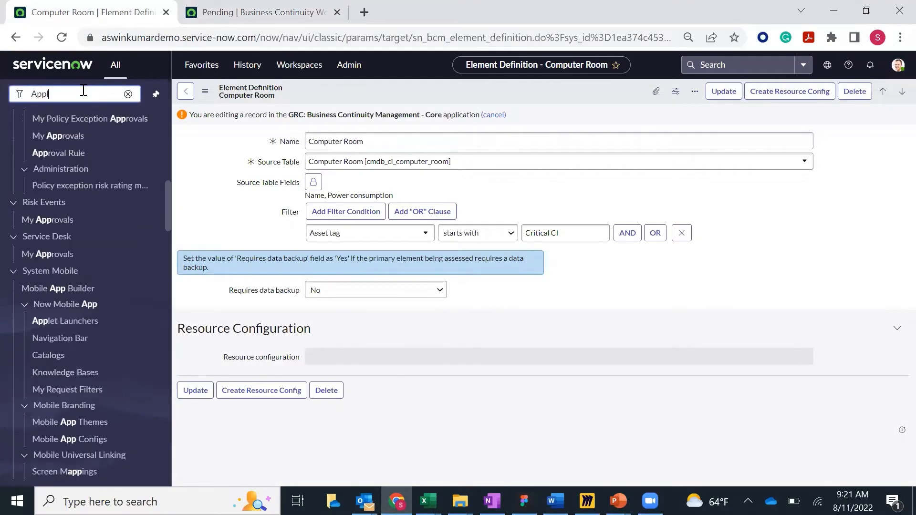
type("ica")
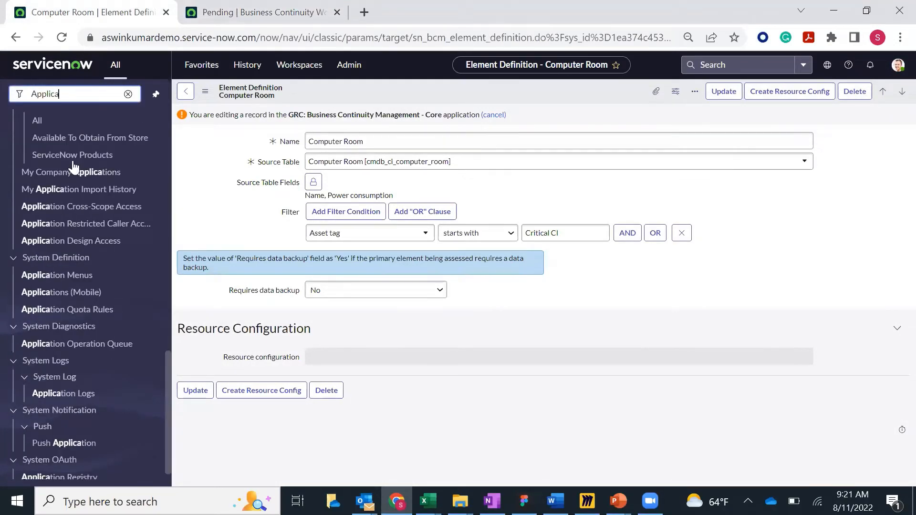
scroll(70, 329, "up", 3)
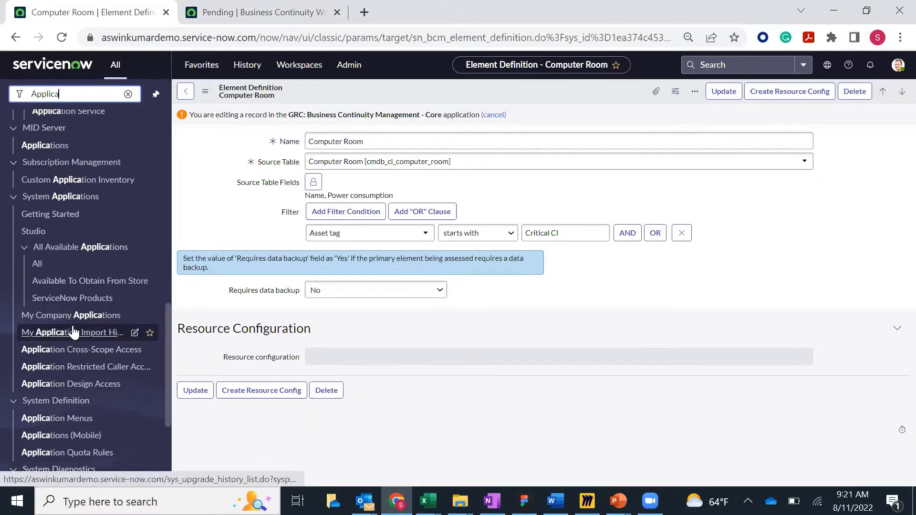
scroll(71, 329, "up", 7)
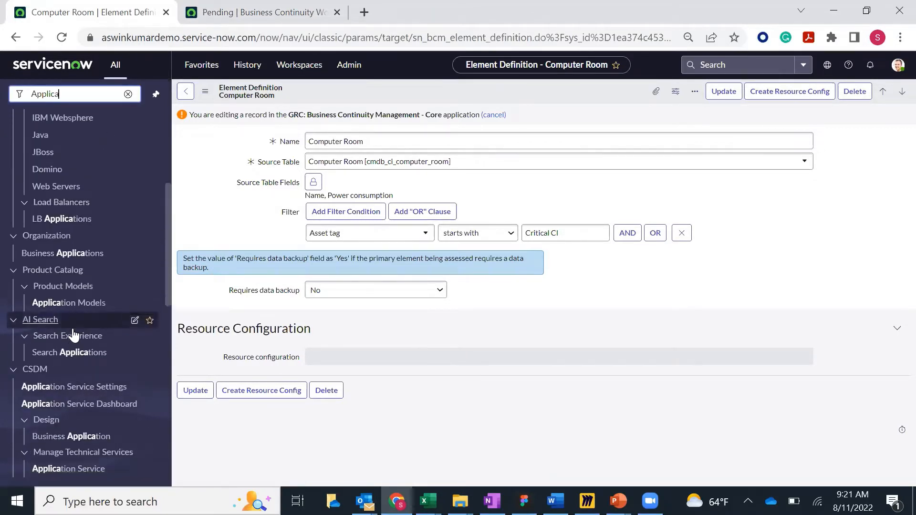
left_click(74, 254)
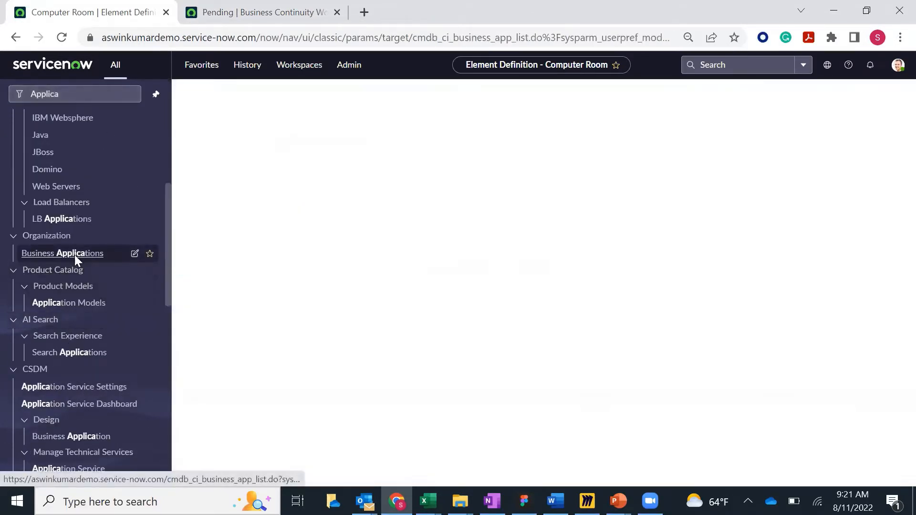
scroll(306, 351, "down", 2)
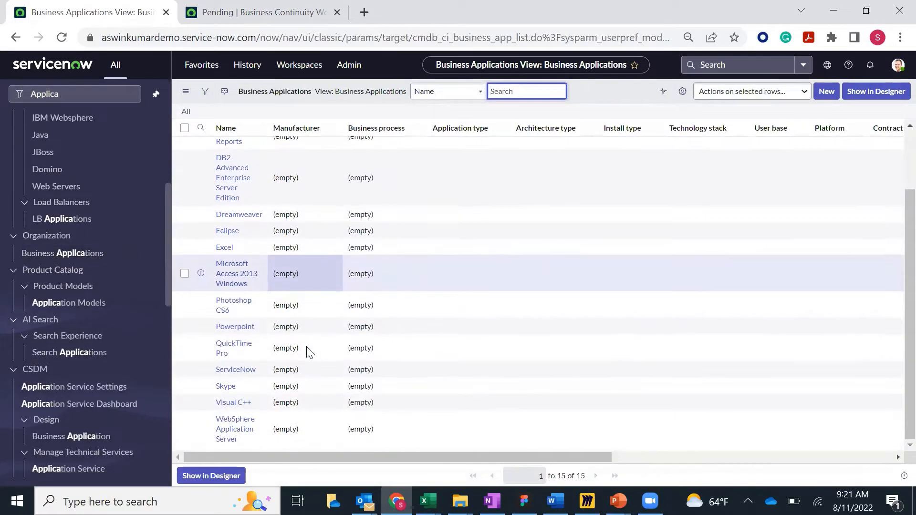
left_click(235, 371)
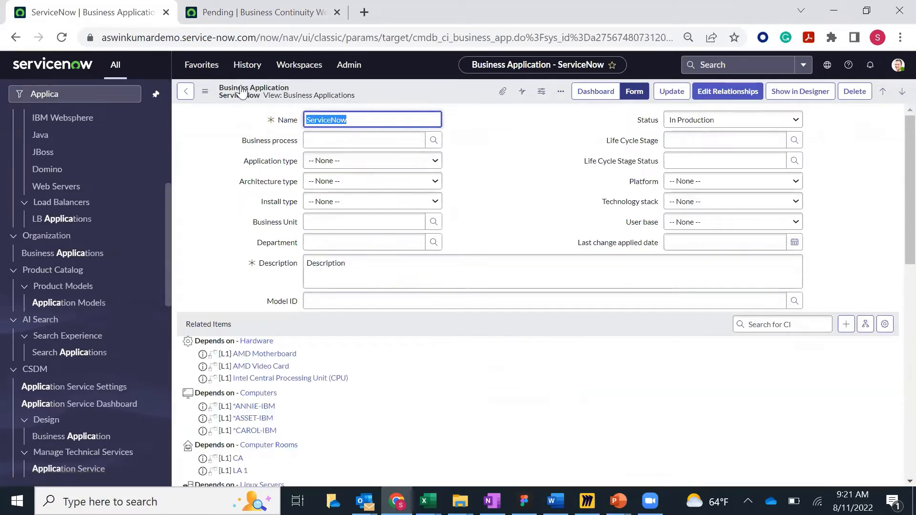
- Examine the related items of the ServiceNow business application, from its hardware and server dependencies to its data center zones and business processes
scroll(334, 351, "down", 2)
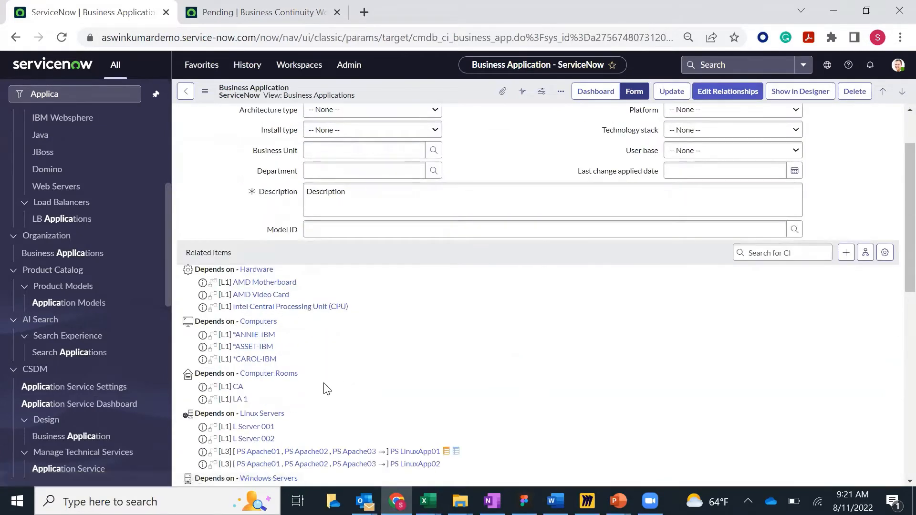
scroll(343, 347, "down", 4)
scroll(375, 394, "down", 5)
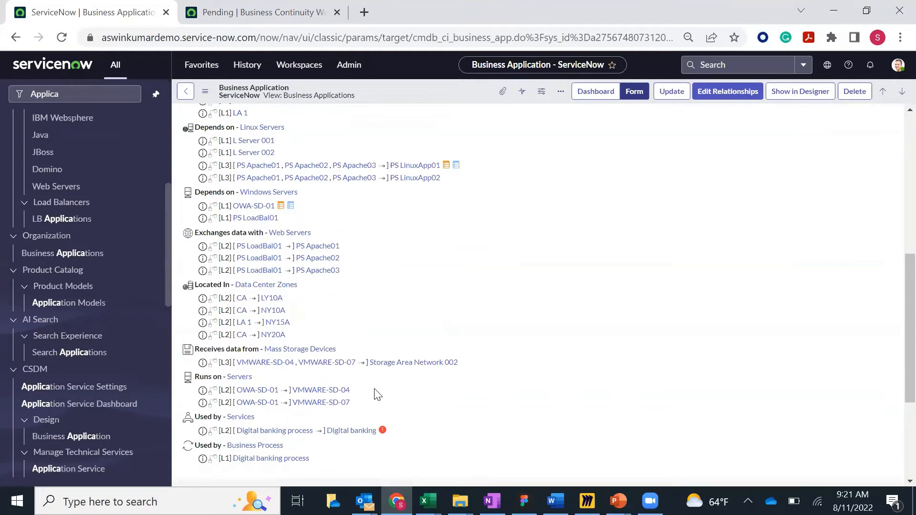
scroll(379, 380, "up", 3)
scroll(382, 389, "up", 5)
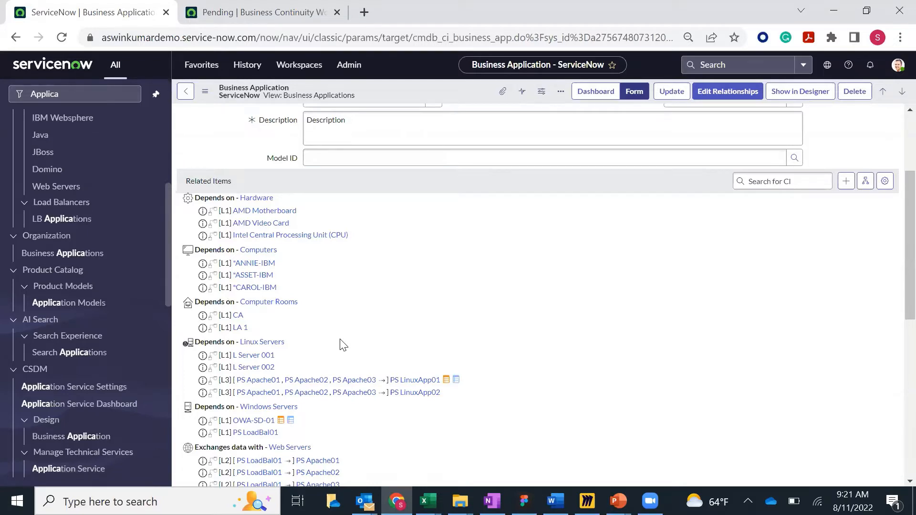
scroll(311, 377, "up", 2)
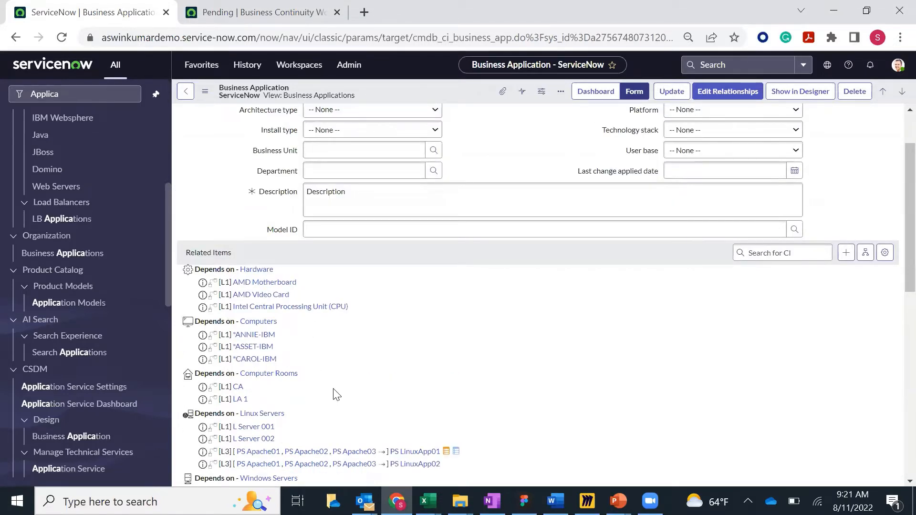
scroll(336, 395, "down", 3)
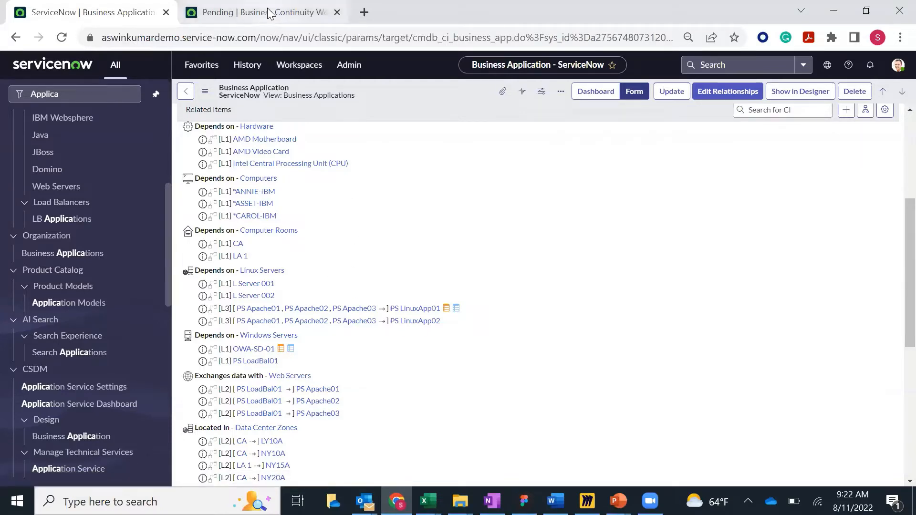
mouse_move(269, 14)
scroll(538, 344, "down", 1)
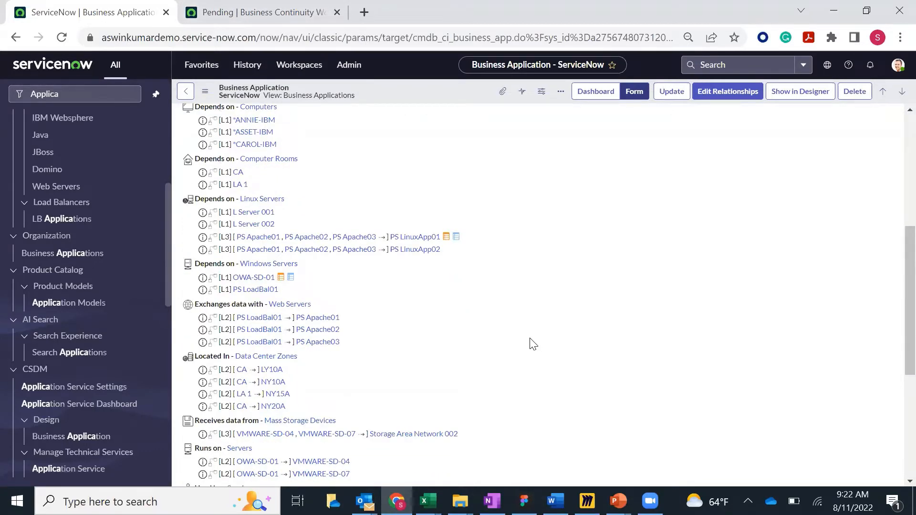
scroll(533, 344, "down", 1)
scroll(529, 341, "down", 1)
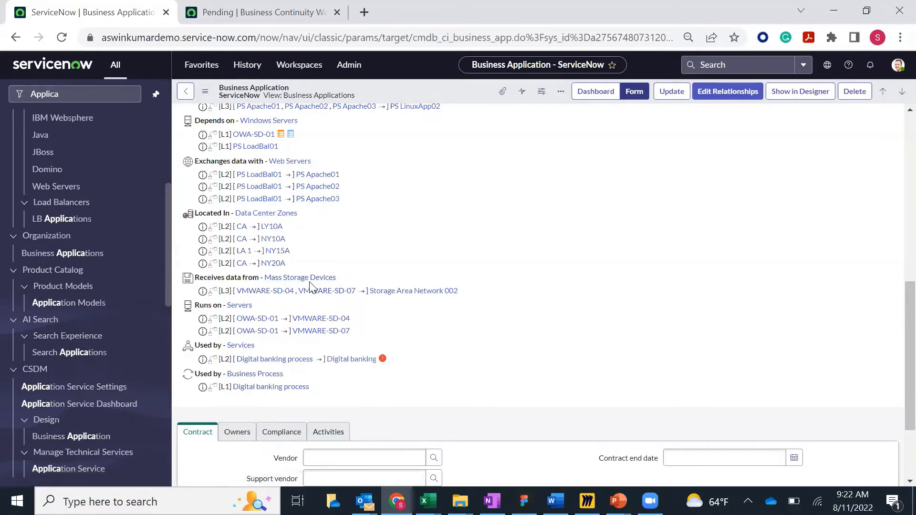
- Return to My Technical Impact Analysis and collapse the Dependency Assessment sections from Vendors through Web Server
left_click(254, 15)
left_click(136, 95)
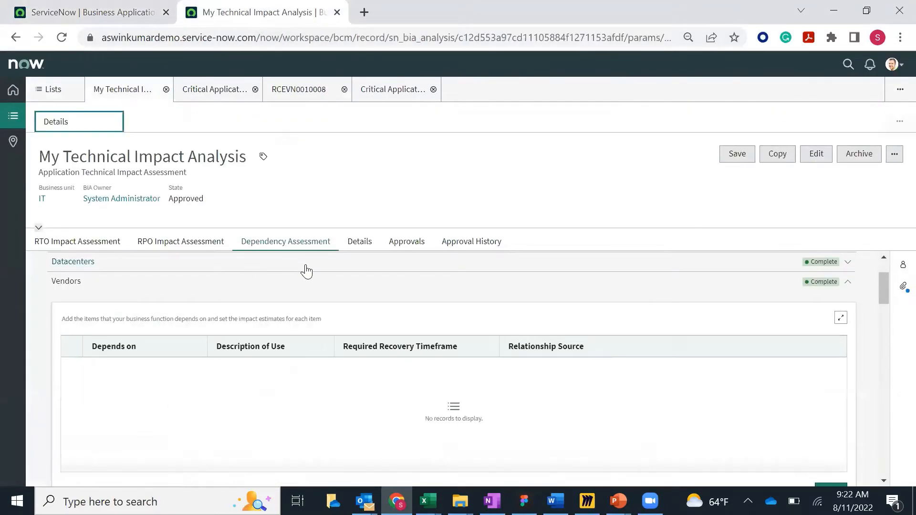
left_click(278, 290)
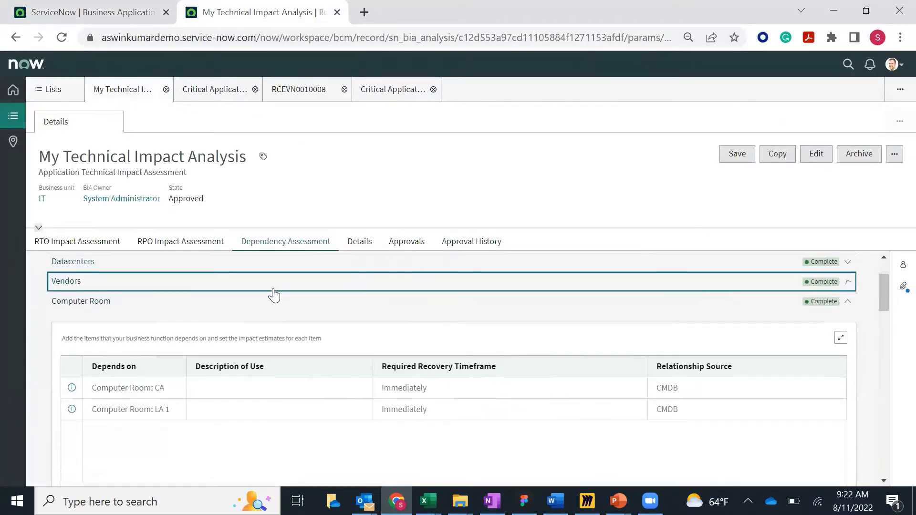
left_click(240, 305)
left_click(216, 326)
left_click(212, 341)
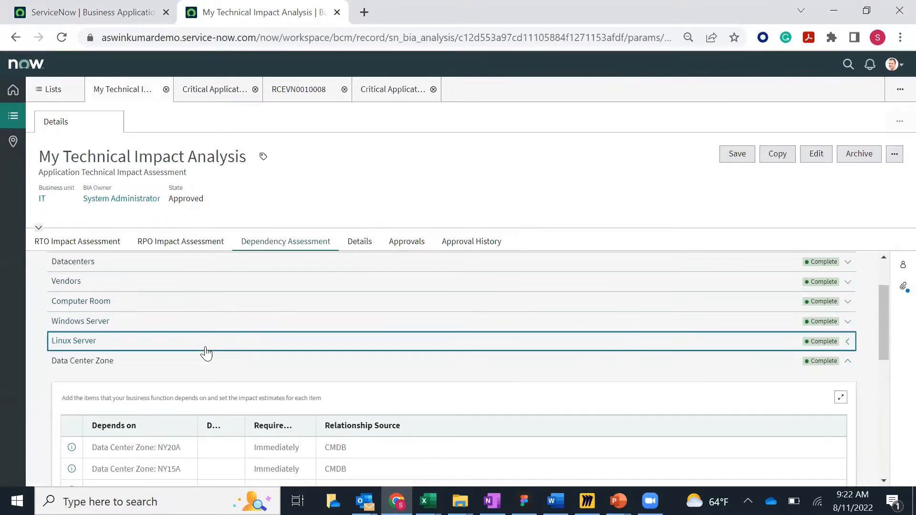
left_click(202, 365)
left_click(204, 381)
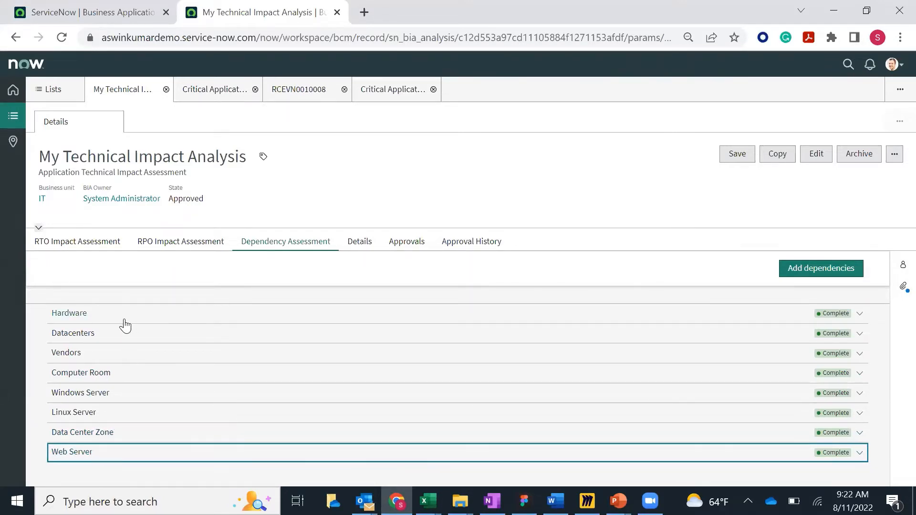
- Compare the dependency categories in My Technical Impact Analysis with the related items of the ServiceNow business application
left_click(113, 16)
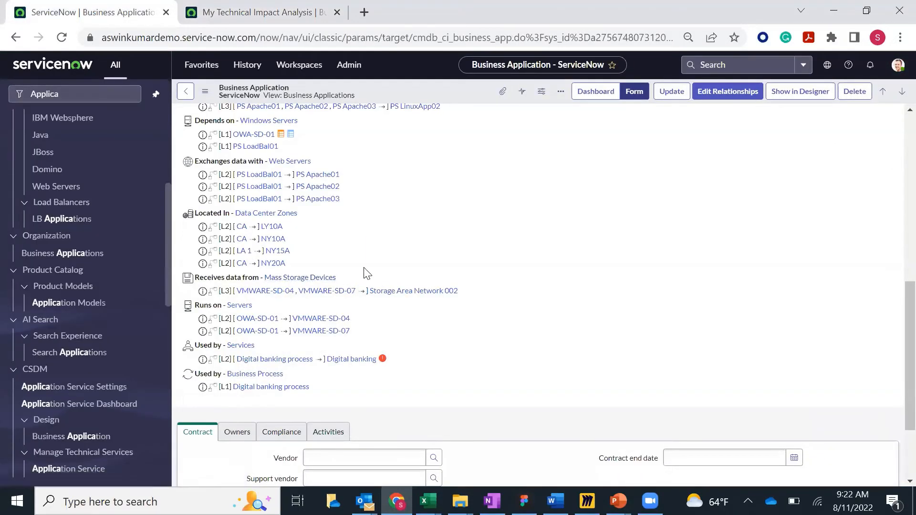
left_click(245, 11)
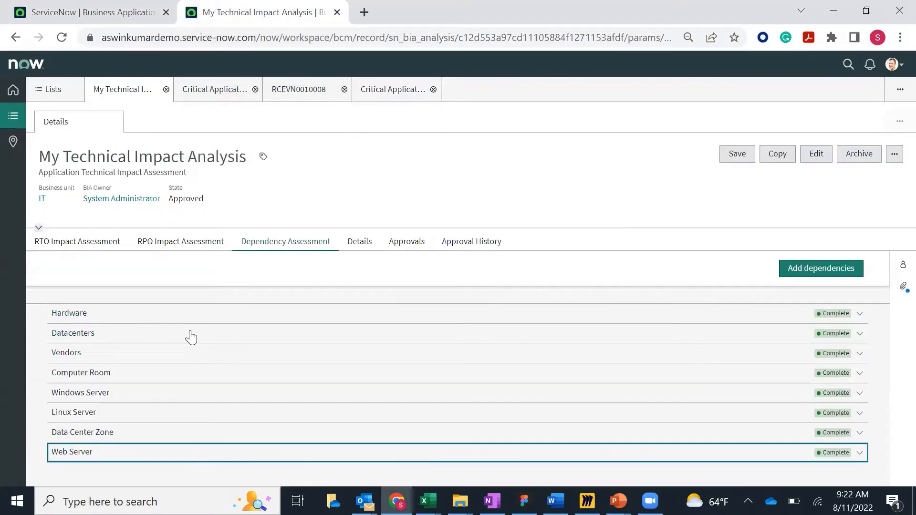
left_click(102, 11)
scroll(281, 306, "up", 1)
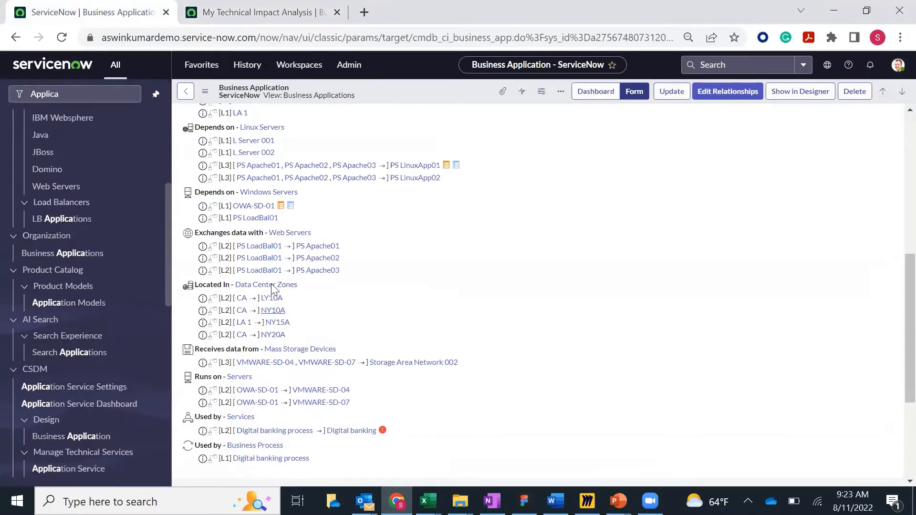
scroll(333, 231, "up", 3)
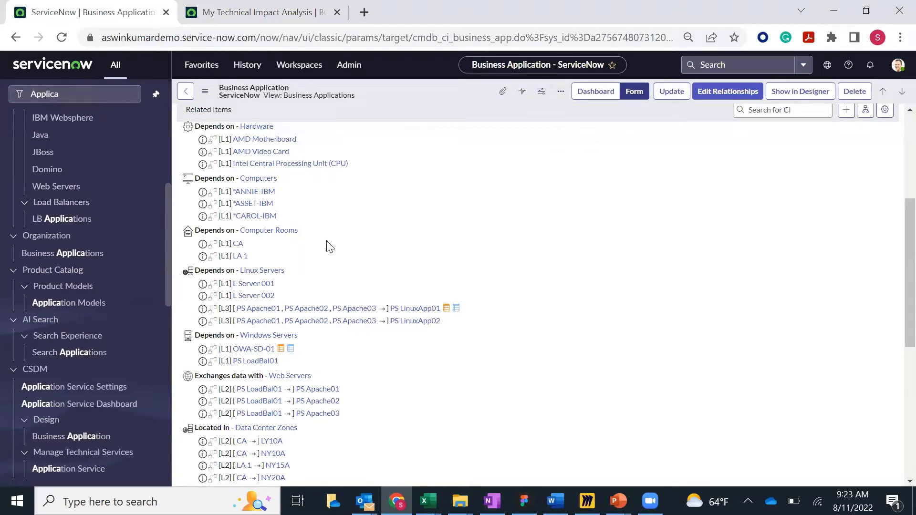
- Return to My Technical Impact Analysis and examine the relationship source of its Vendors dependencies, collapsing the section when done
scroll(329, 251, "up", 3)
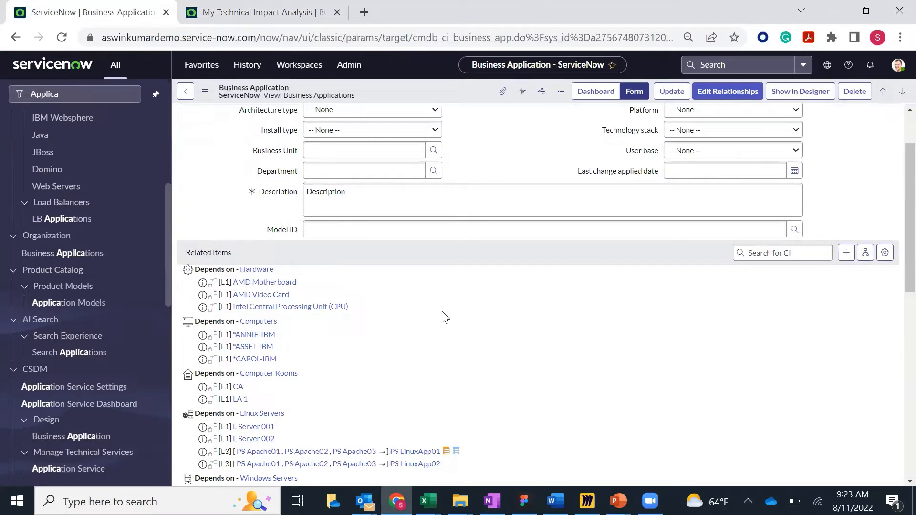
left_click(246, 14)
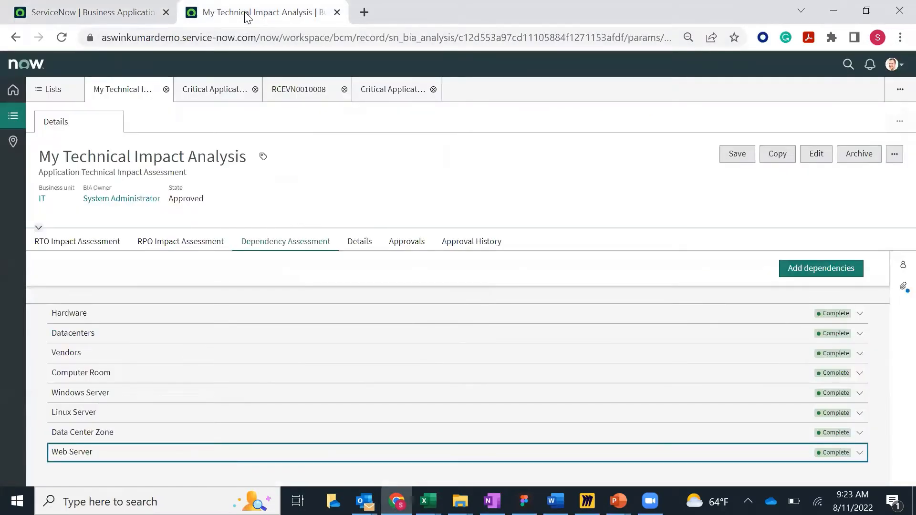
left_click(364, 169)
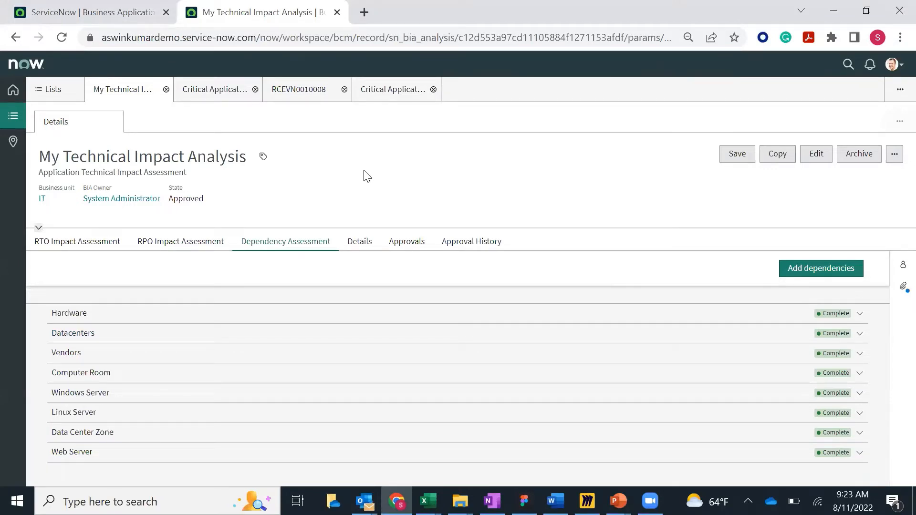
left_click(191, 355)
scroll(239, 329, "down", 3)
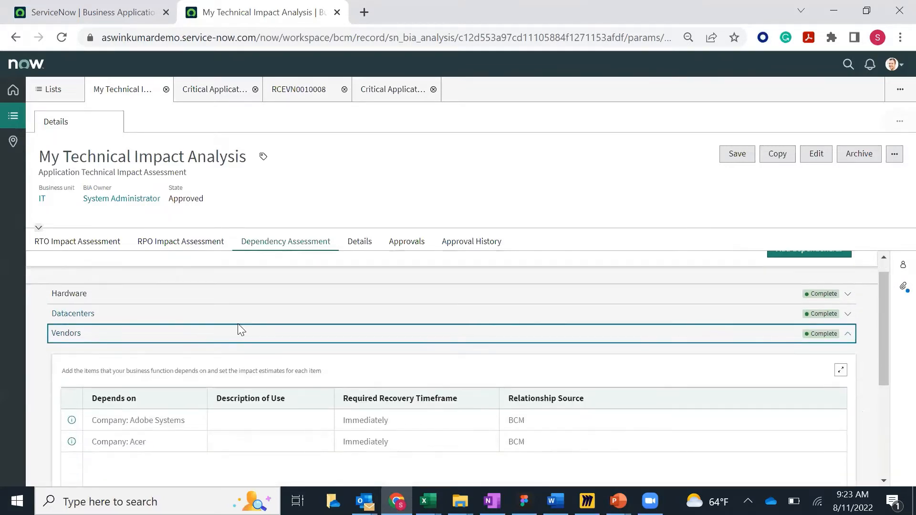
scroll(237, 332, "up", 2)
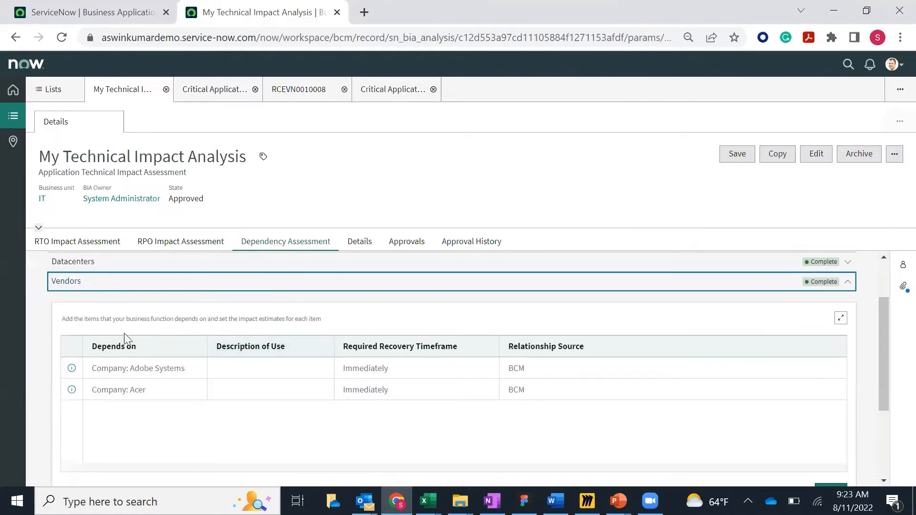
left_click(212, 421)
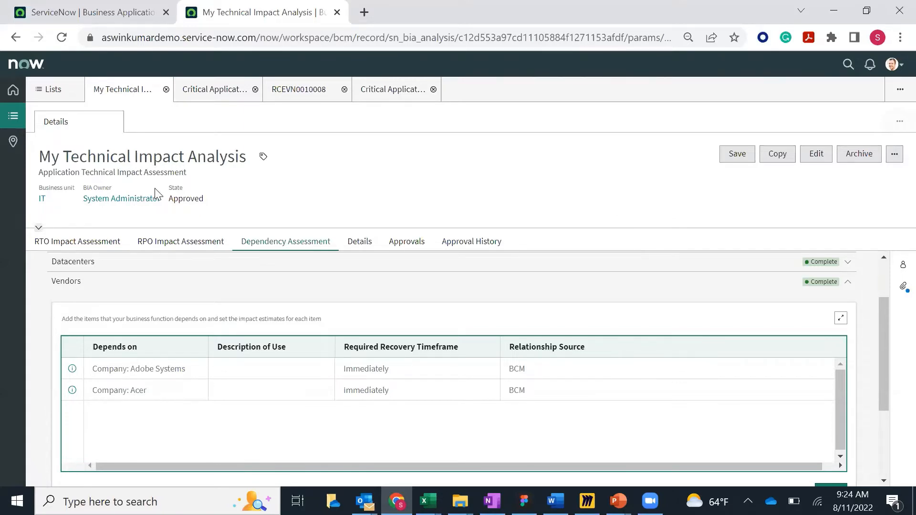
left_click(182, 290)
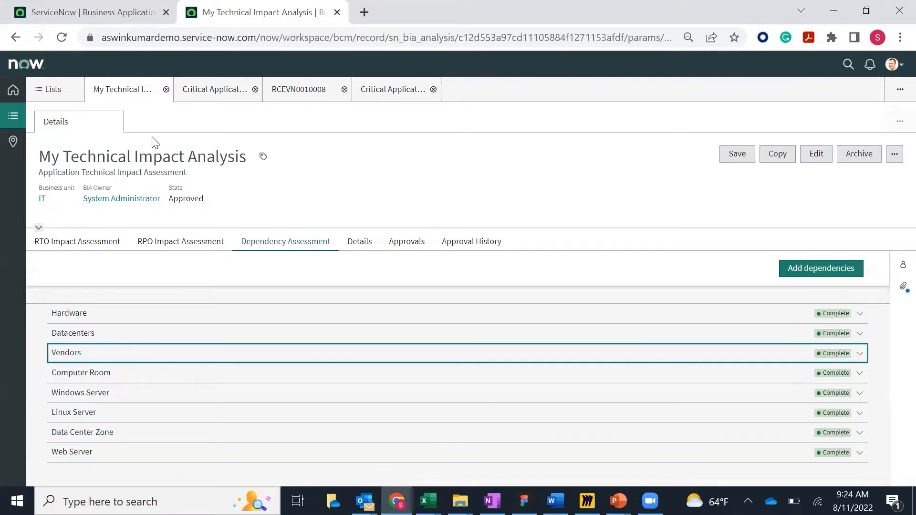
- Compare the relationship sources of the Hardware and Vendors dependencies in the Dependency Assessment, leaving both sections expanded
left_click(119, 318)
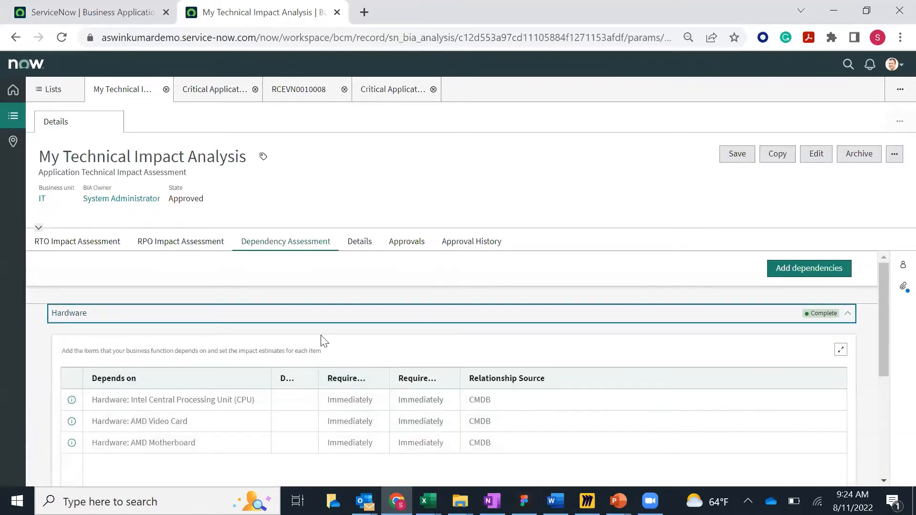
left_click(275, 318)
left_click(135, 353)
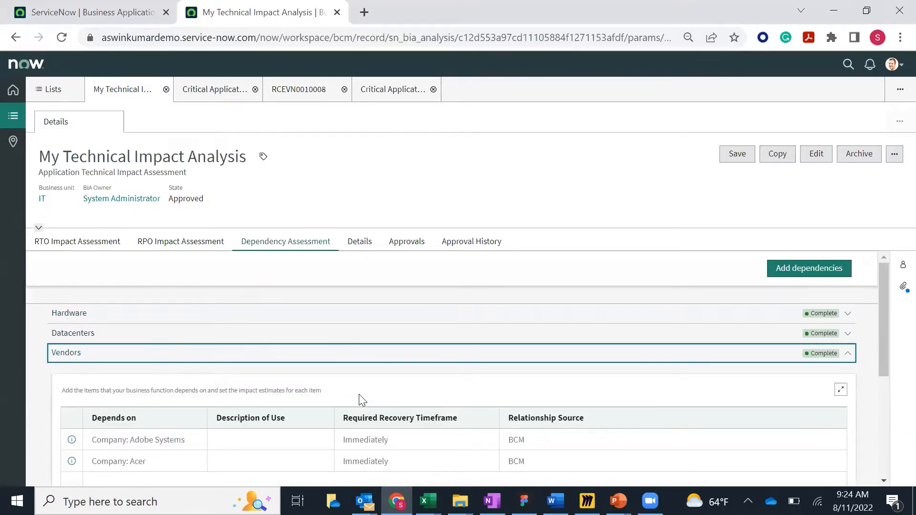
scroll(468, 341, "down", 3)
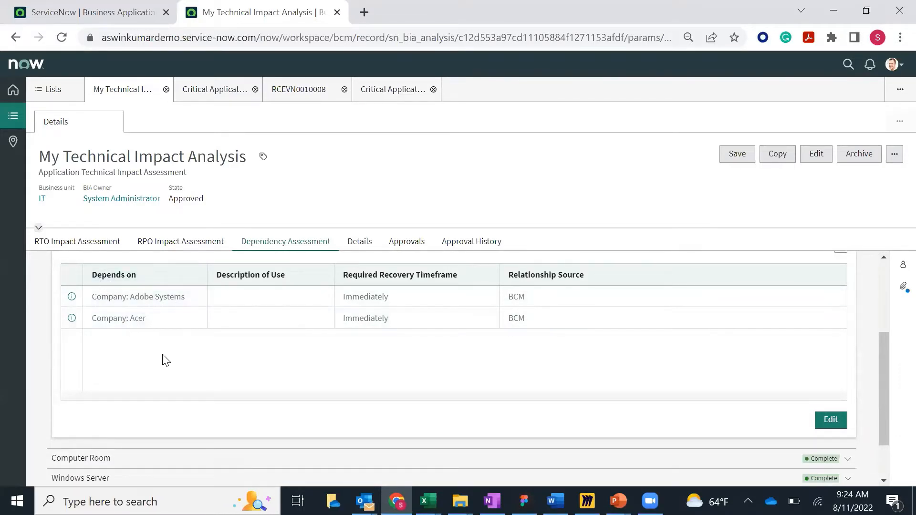
scroll(164, 361, "up", 3)
left_click(97, 318)
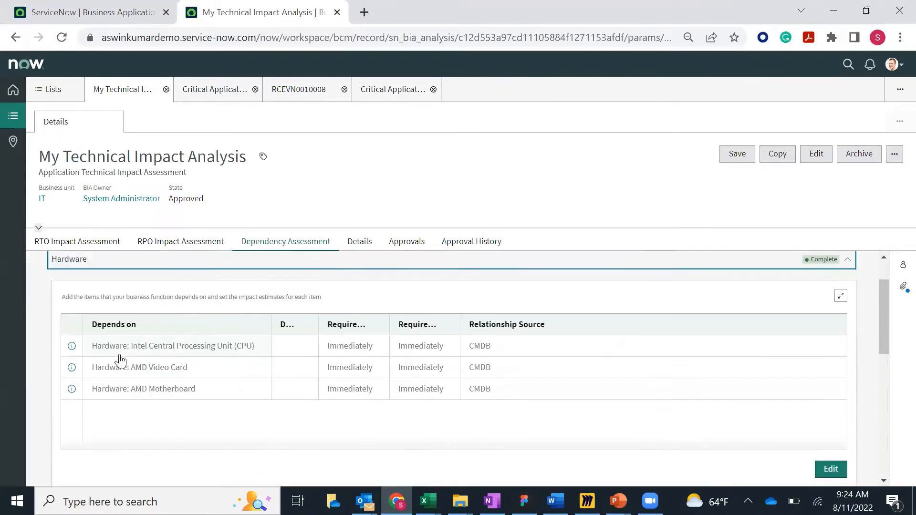
- Open the Critical Applications Recovery Plan and review its Scope and the list of Related Assets
left_click(216, 97)
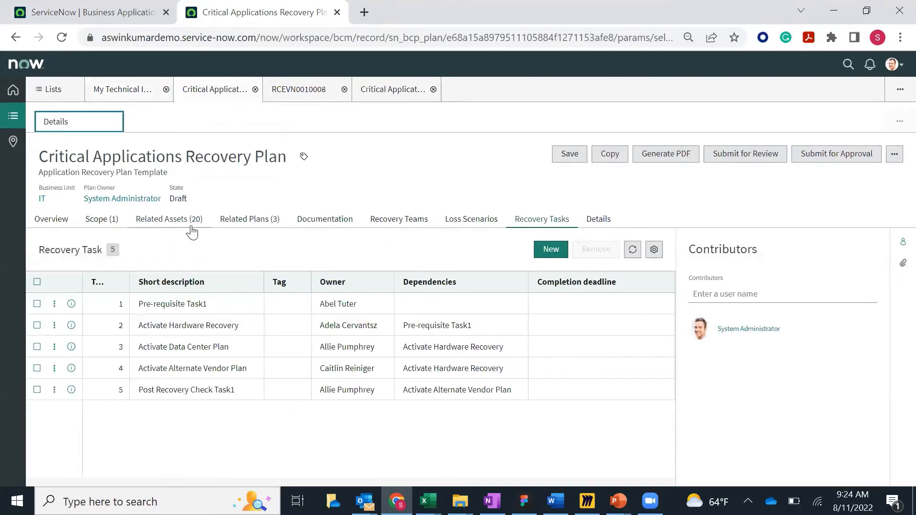
left_click(168, 225)
left_click(109, 224)
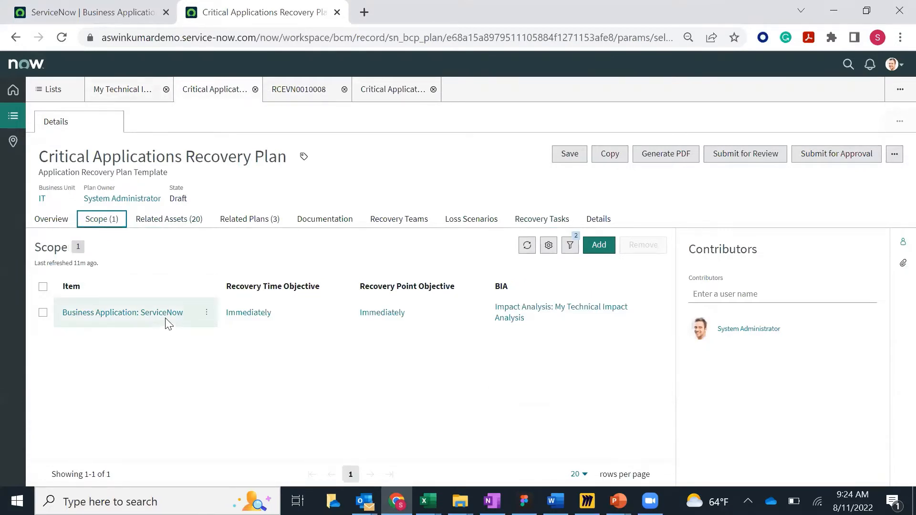
left_click(169, 221)
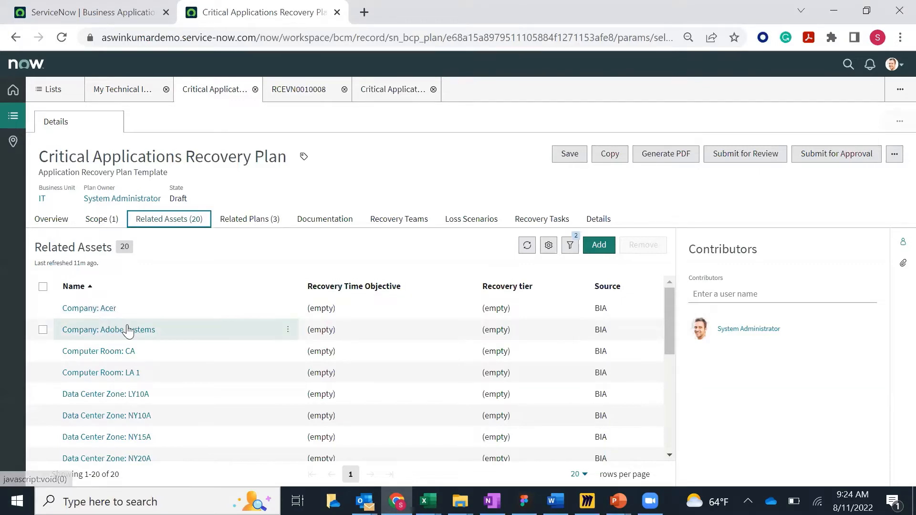
scroll(129, 348, "down", 2)
scroll(132, 350, "down", 2)
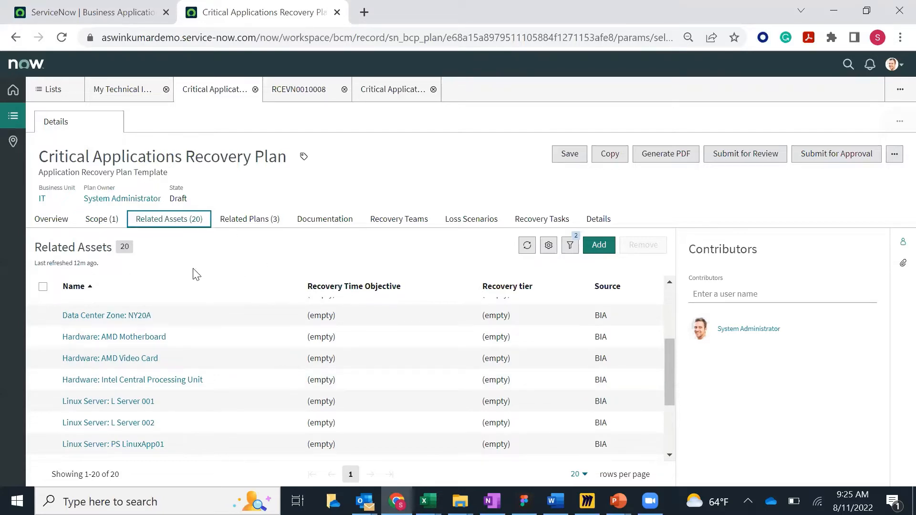
- Check the Hardware dependencies in My Technical Impact Analysis against the recovery plan's Related Assets list
left_click(110, 96)
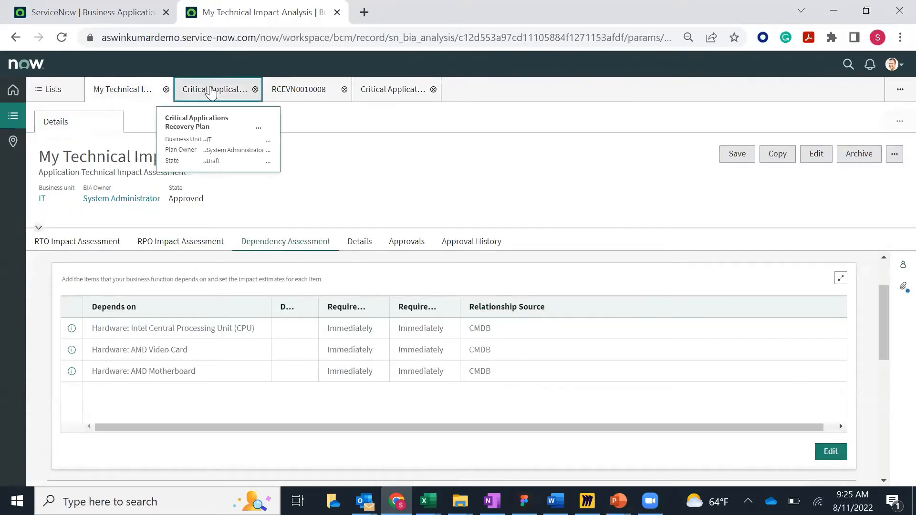
left_click(214, 90)
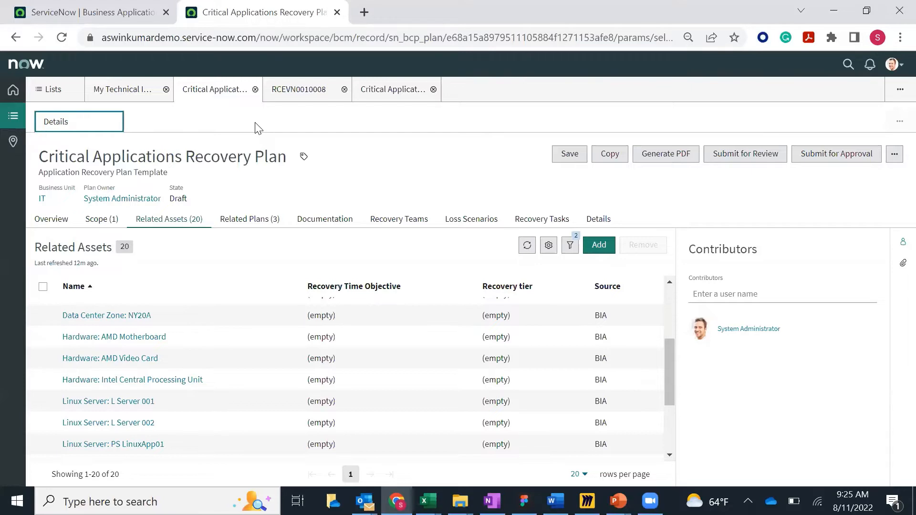
left_click(255, 123)
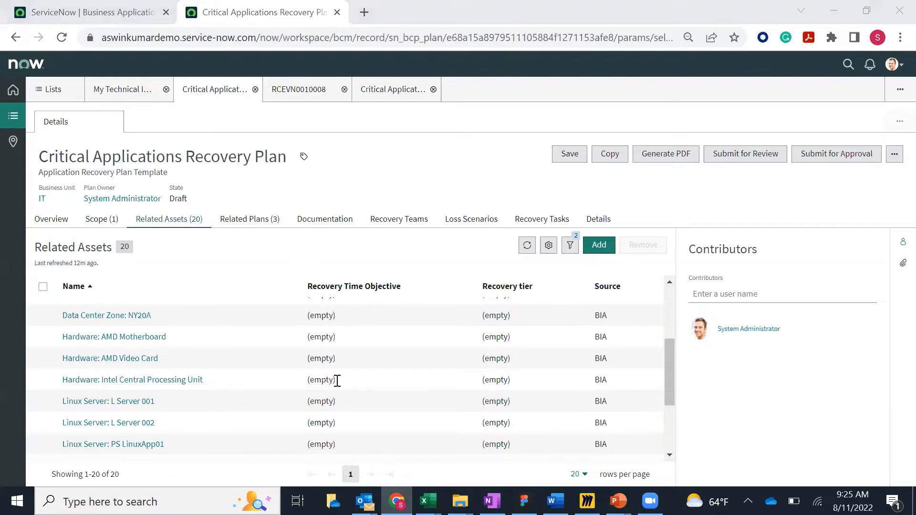
left_click(440, 145)
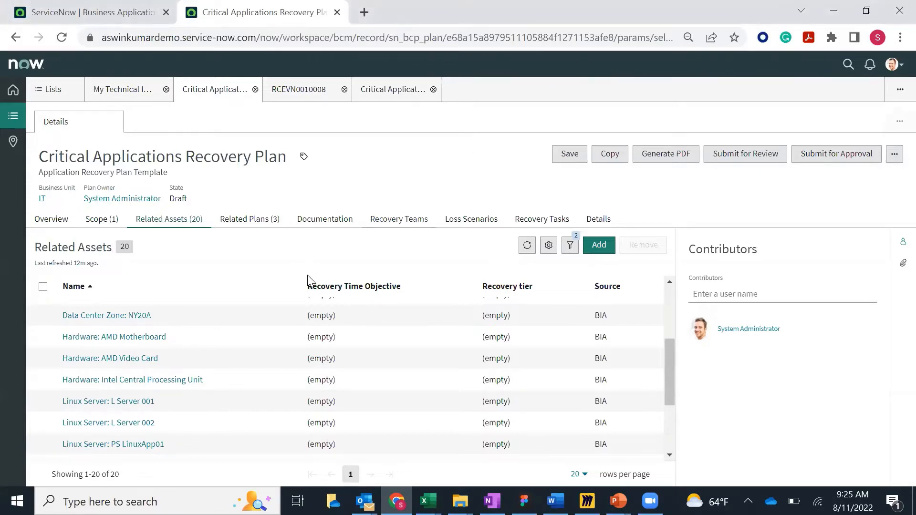
scroll(48, 353, "up", 3)
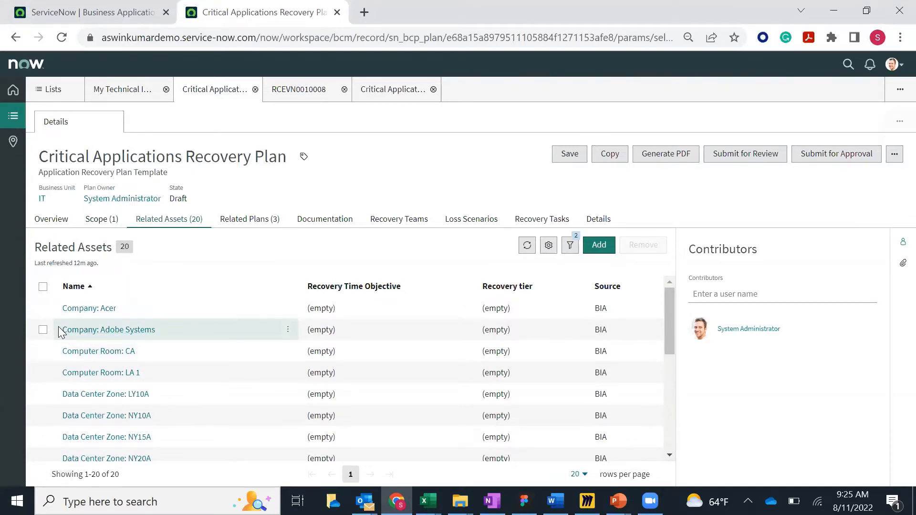
scroll(43, 388, "down", 3)
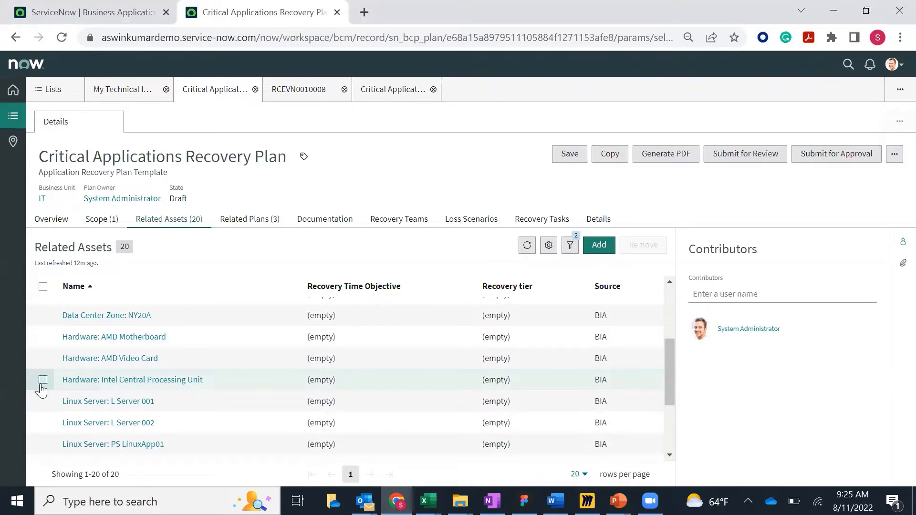
- Try selecting the three Hardware assets among the plan's Related Assets, and clear the selection again
left_click(43, 380)
left_click(42, 358)
left_click(43, 338)
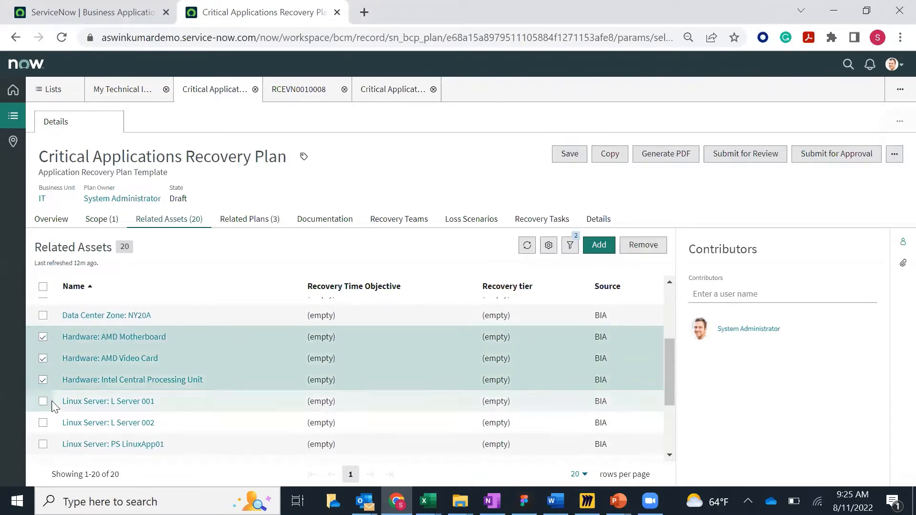
left_click(43, 380)
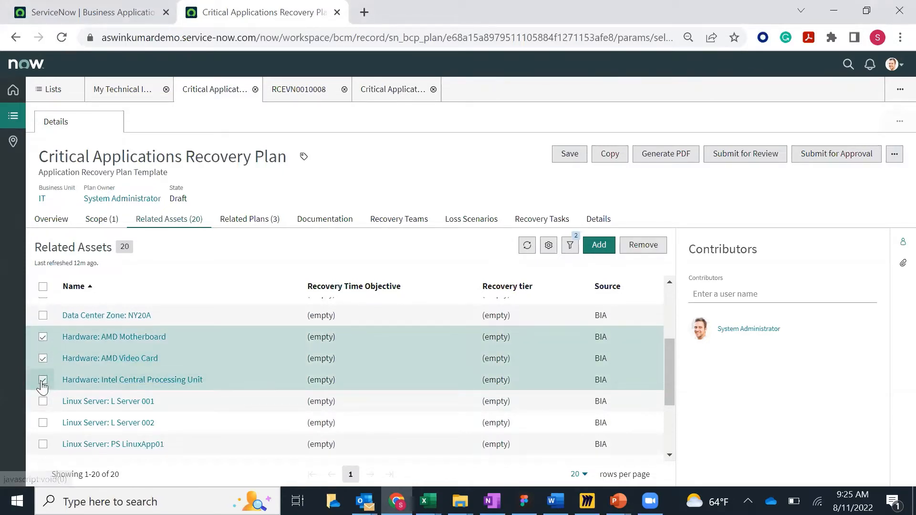
left_click(42, 358)
left_click(43, 337)
- Try selecting Data Center Zone NY20A and Linux servers L Server 002 and PS LinuxApp01, and deselect them again
left_click(42, 316)
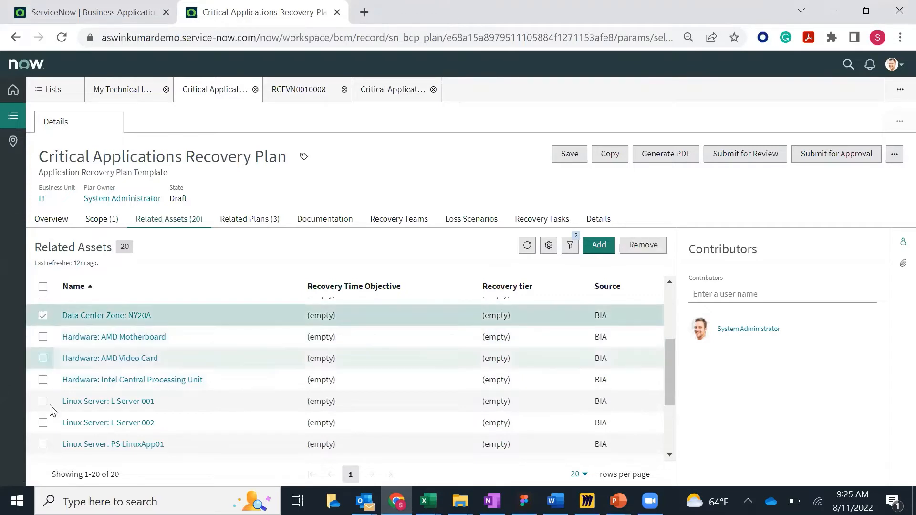
left_click(43, 423)
left_click(43, 444)
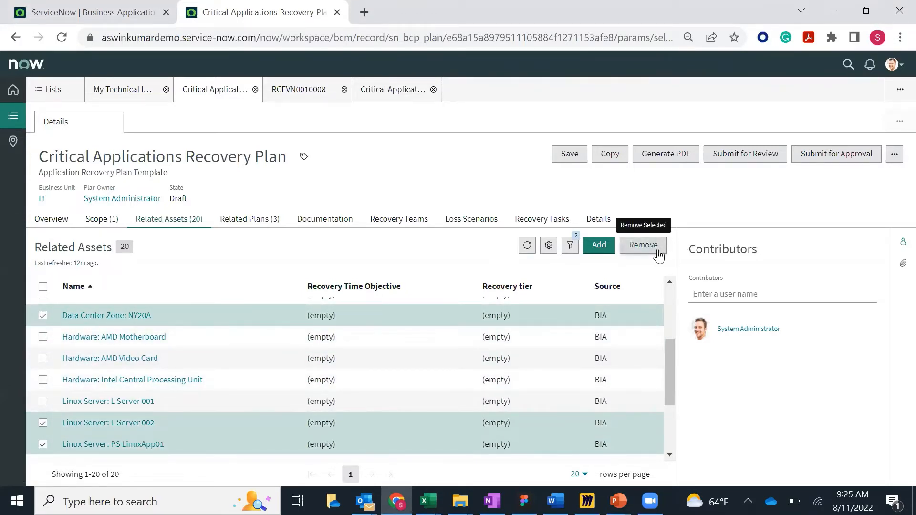
left_click(42, 316)
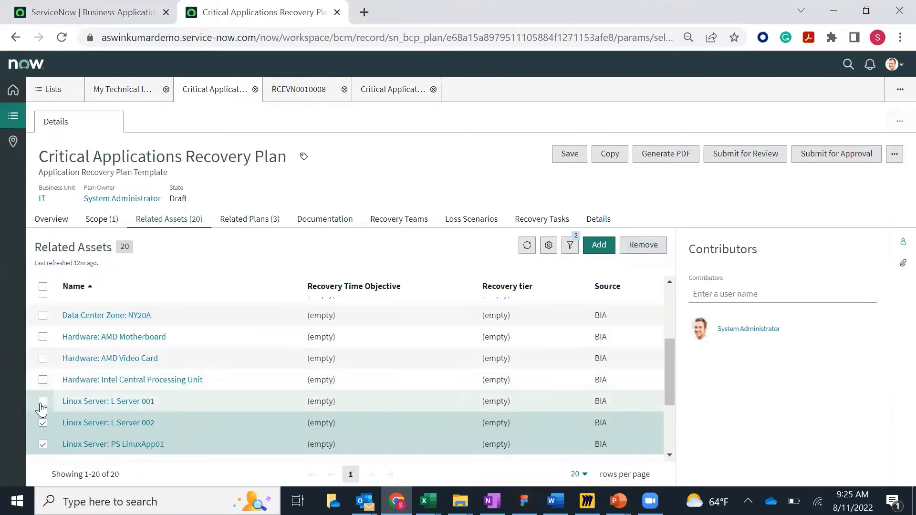
left_click(42, 423)
left_click(43, 444)
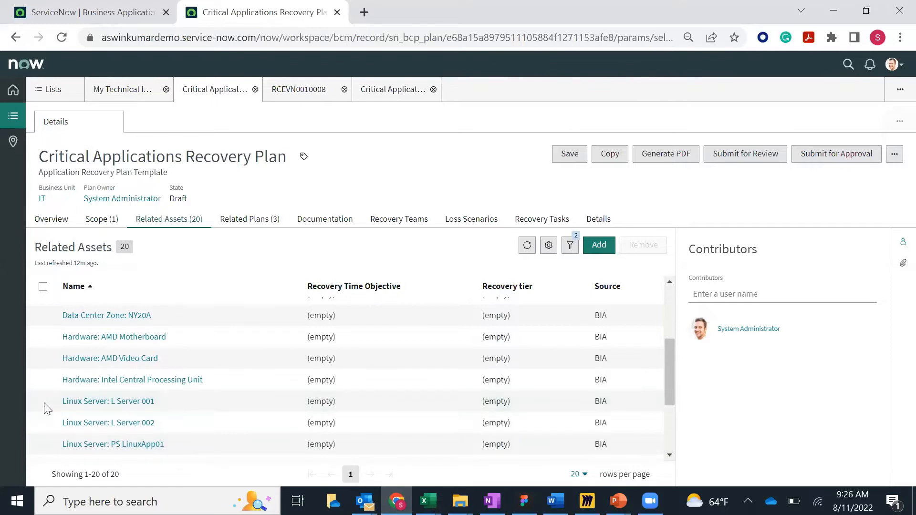
- Return to My Technical Impact Analysis and collapse its Hardware and Vendors dependency sections
left_click(131, 89)
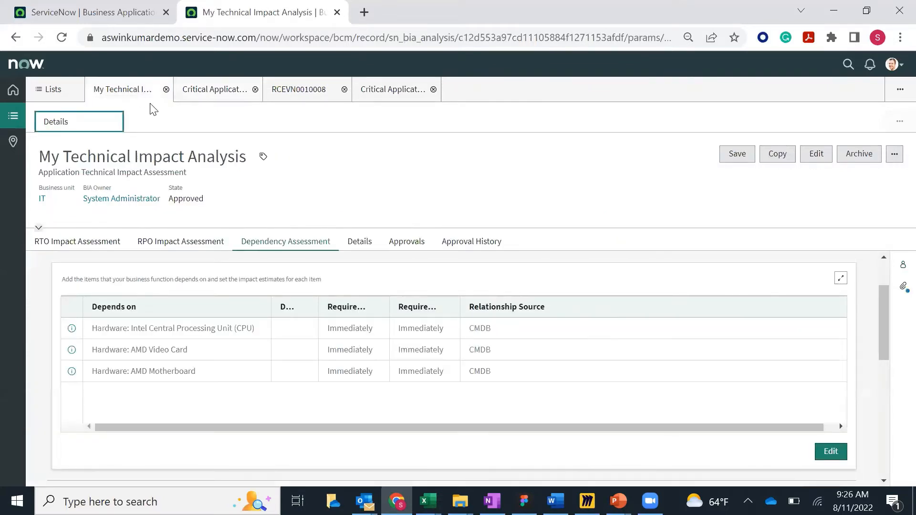
scroll(239, 334, "up", 2)
left_click(200, 323)
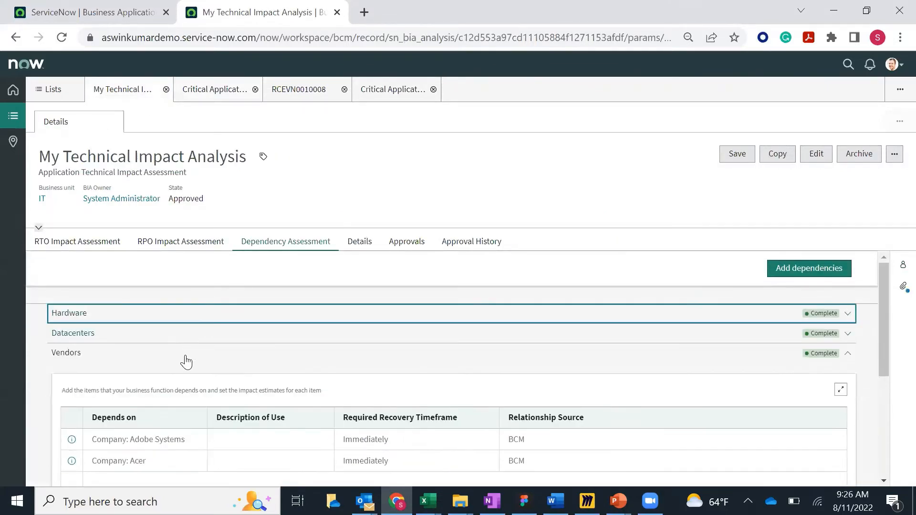
left_click(185, 357)
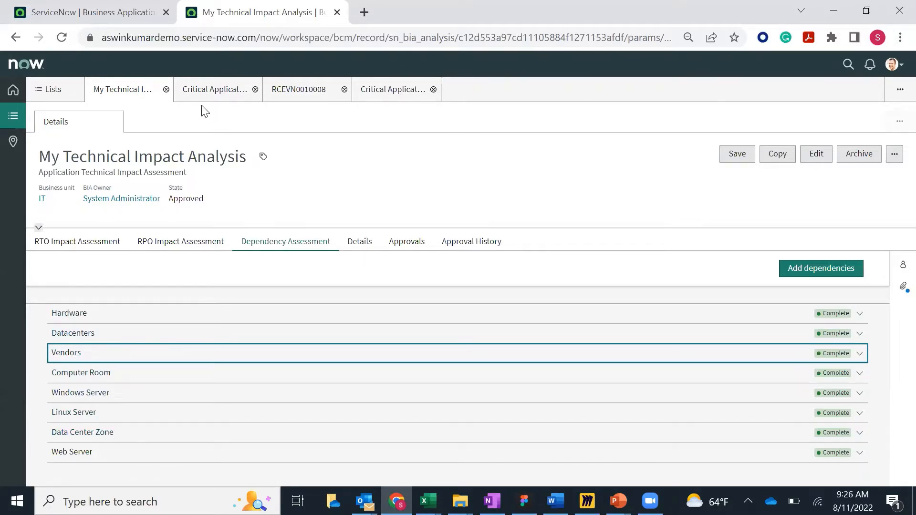
- Switch back to the Critical Applications Recovery Plan and hide the Contributors pane beside its Related Assets
left_click(216, 91)
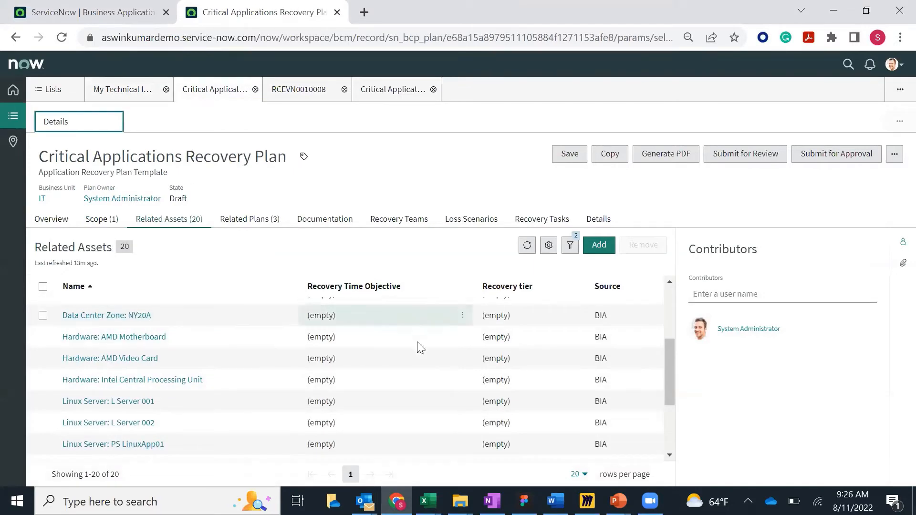
left_click(902, 243)
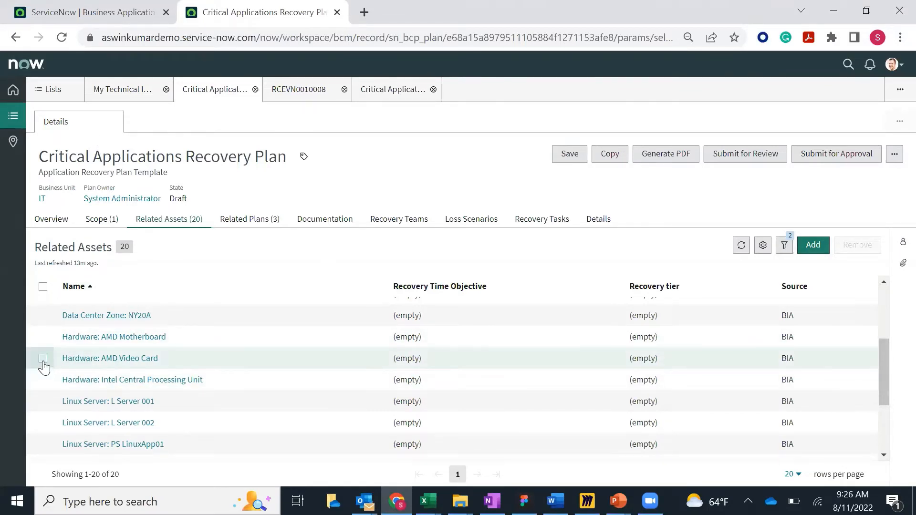
- Mark the AMD Motherboard, AMD Video Card and Intel Central Processing Unit assets in the widened list, and unmark all three
left_click(43, 337)
left_click(43, 358)
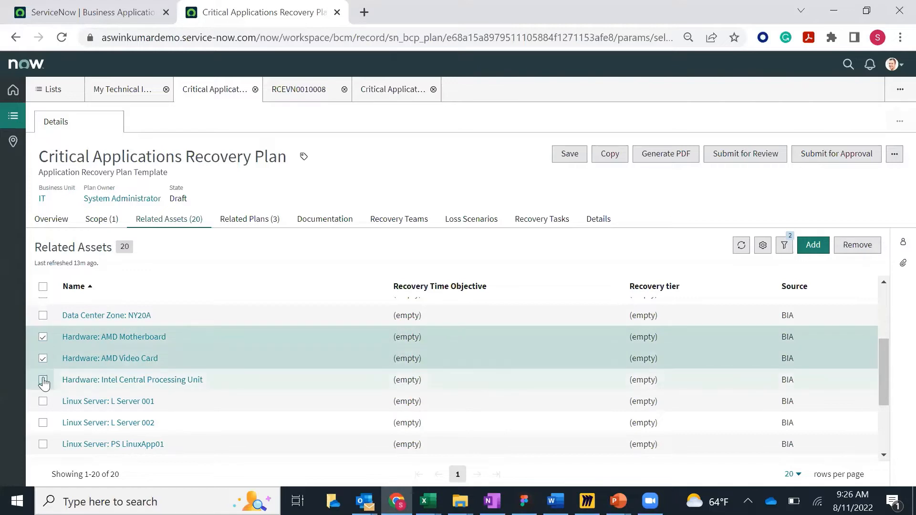
left_click(43, 380)
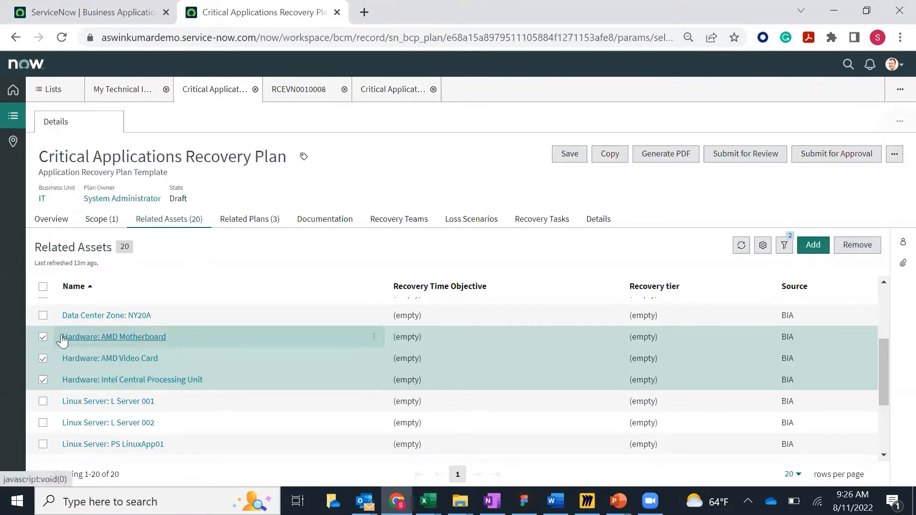
left_click(43, 338)
left_click(42, 359)
left_click(43, 379)
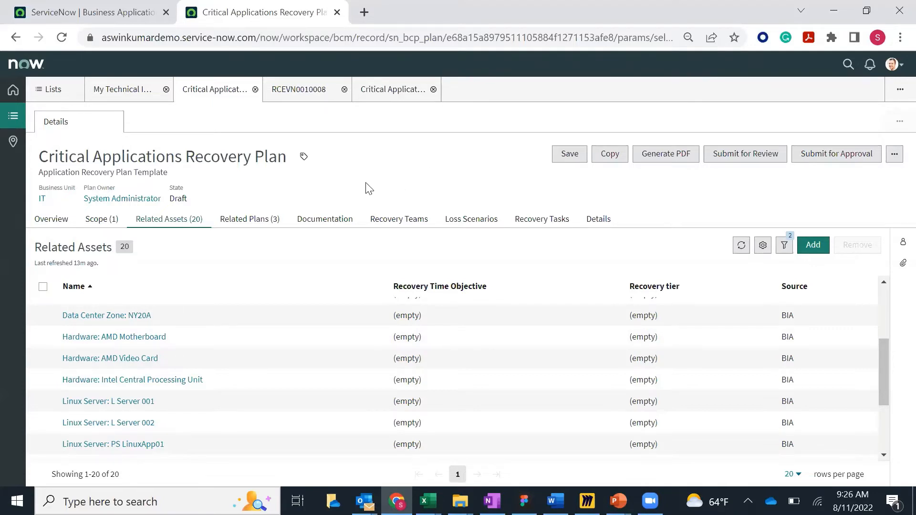
- Switch to the CMDB record's browser tab, filter the navigator by "busines" and review Business Continuity's Element Definitions with their source tables
left_click(117, 94)
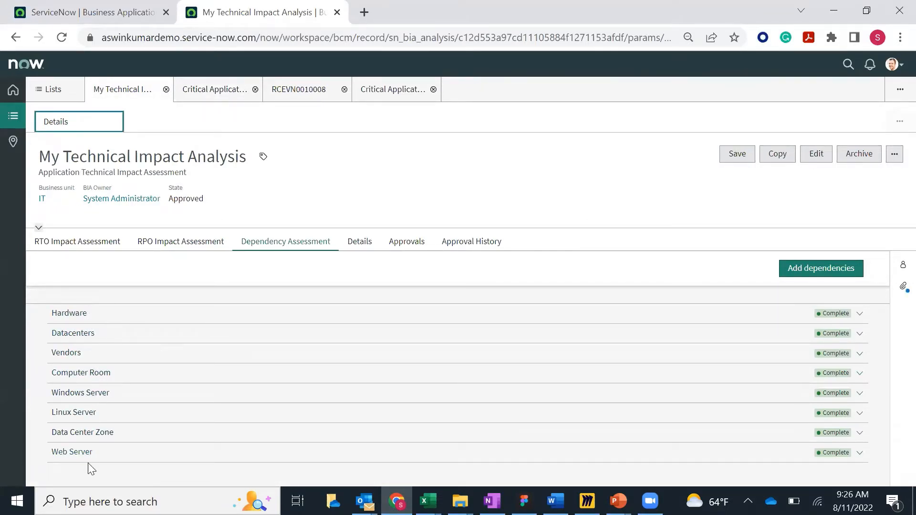
left_click(106, 15)
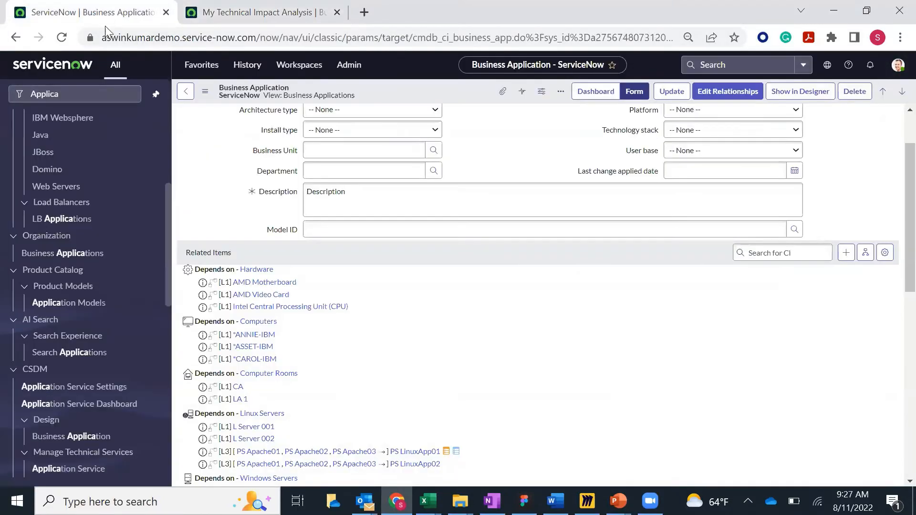
double_click(88, 92)
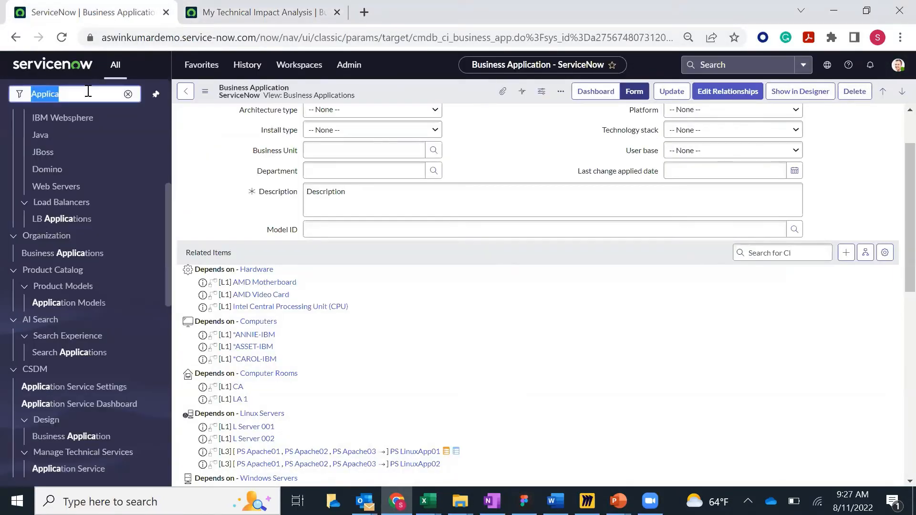
type("busines")
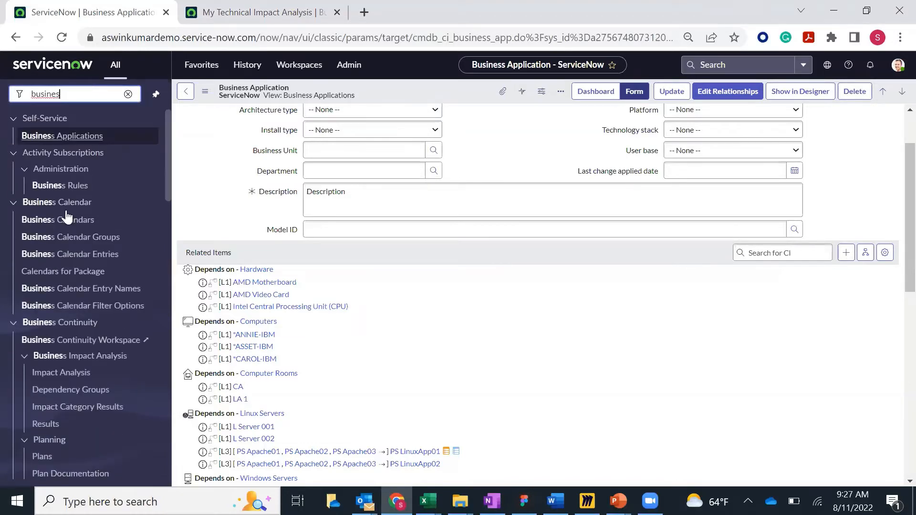
scroll(76, 248, "down", 3)
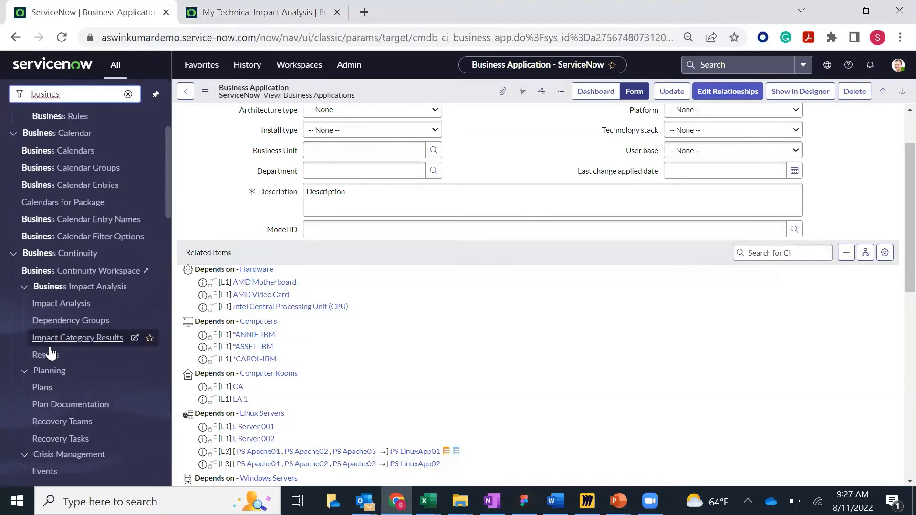
scroll(82, 291, "down", 5)
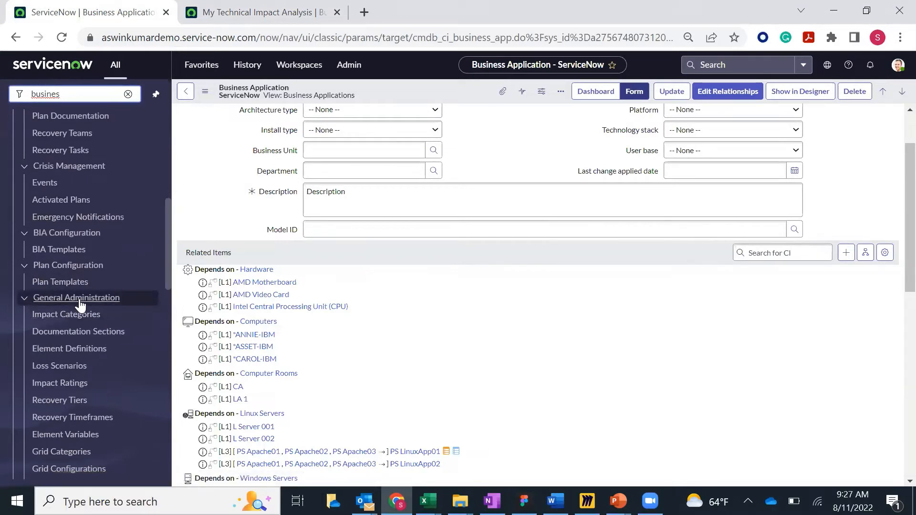
scroll(77, 303, "down", 2)
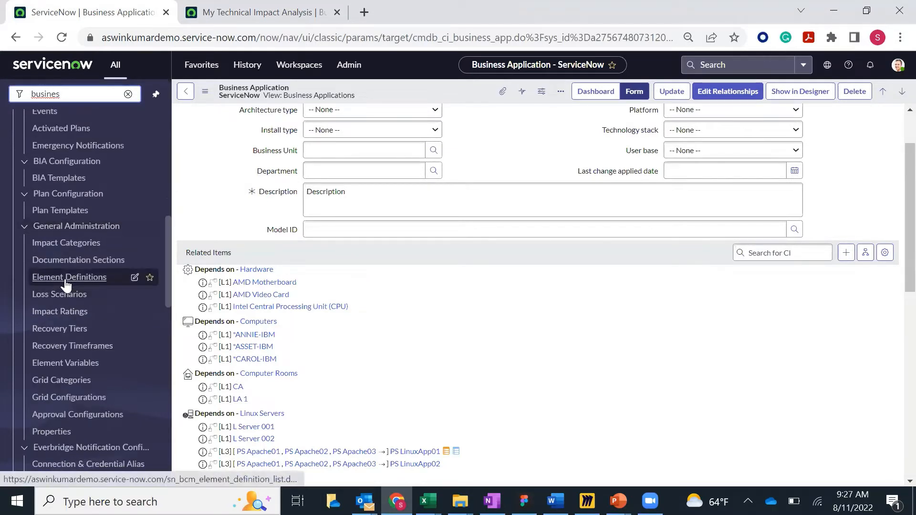
left_click(66, 282)
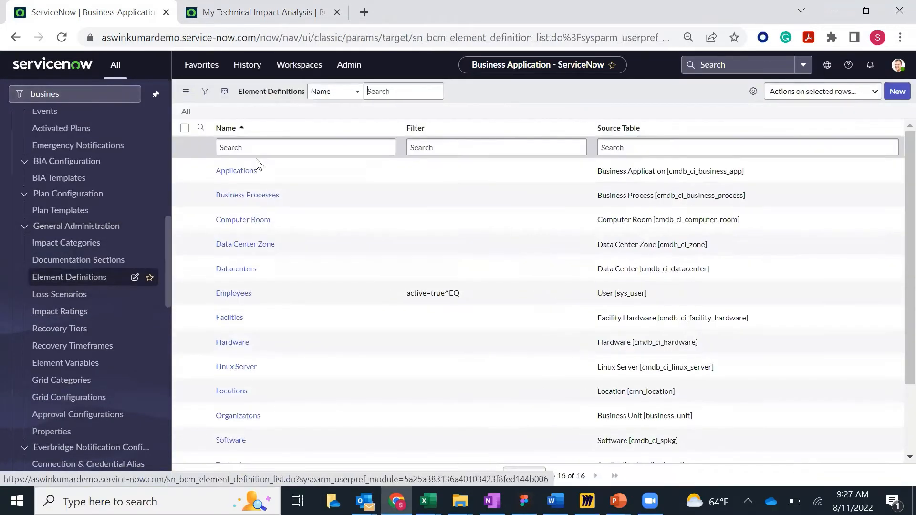
scroll(258, 396, "down", 3)
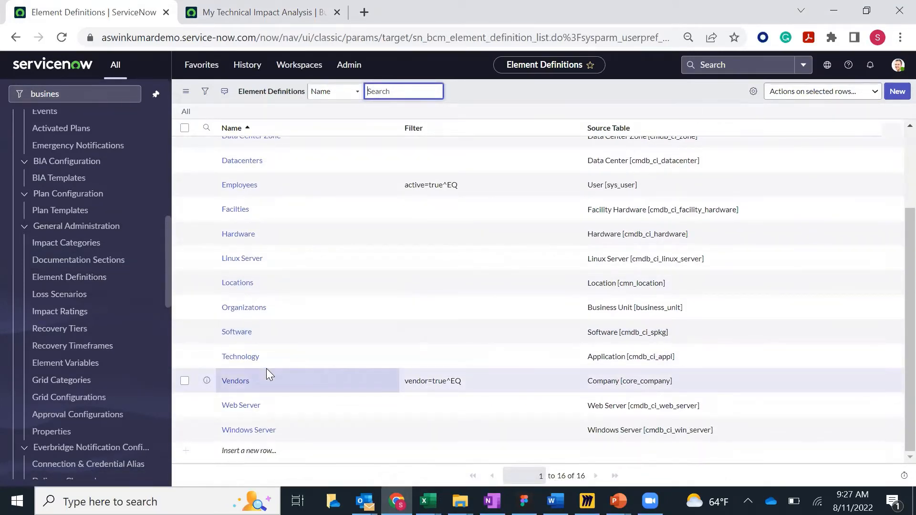
scroll(266, 375, "up", 3)
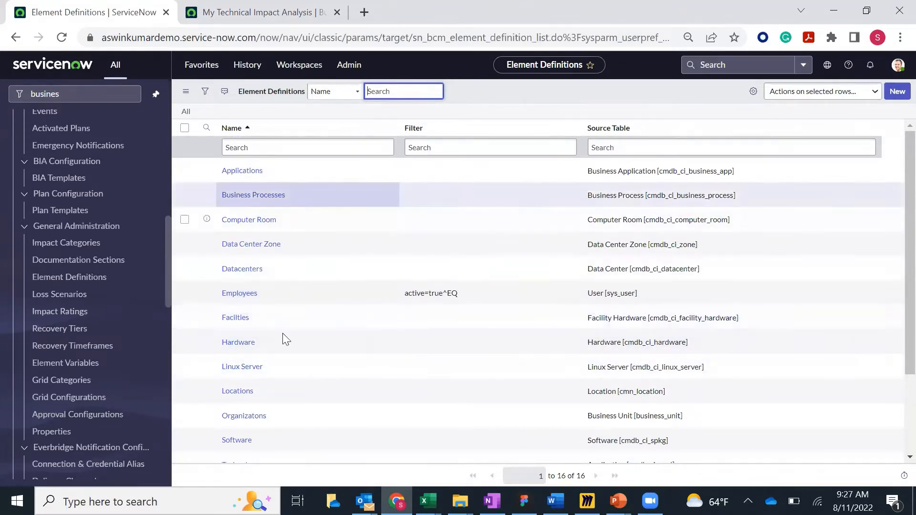
scroll(285, 344, "down", 3)
scroll(283, 353, "up", 3)
- Return to the Critical Applications Recovery Plan and compare the application in its Scope with the listed Related Assets
left_click(263, 12)
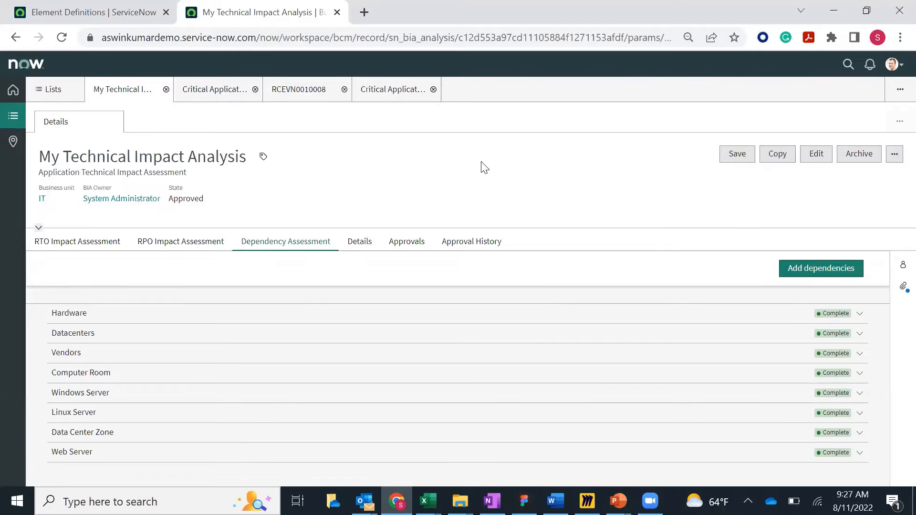
left_click(217, 90)
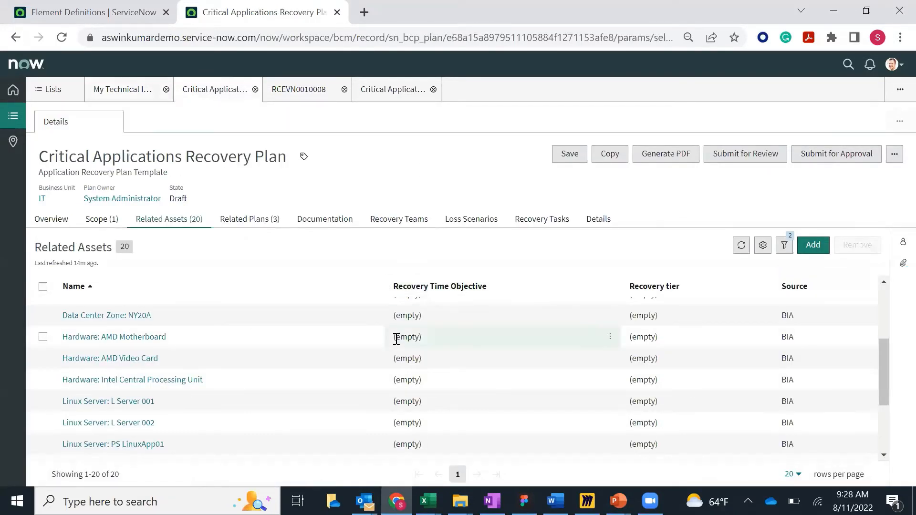
scroll(395, 341, "up", 3)
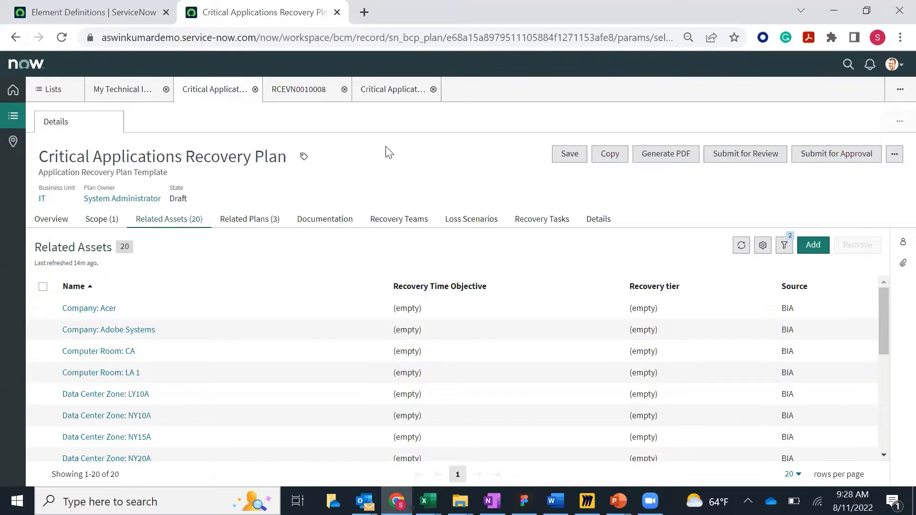
left_click(102, 219)
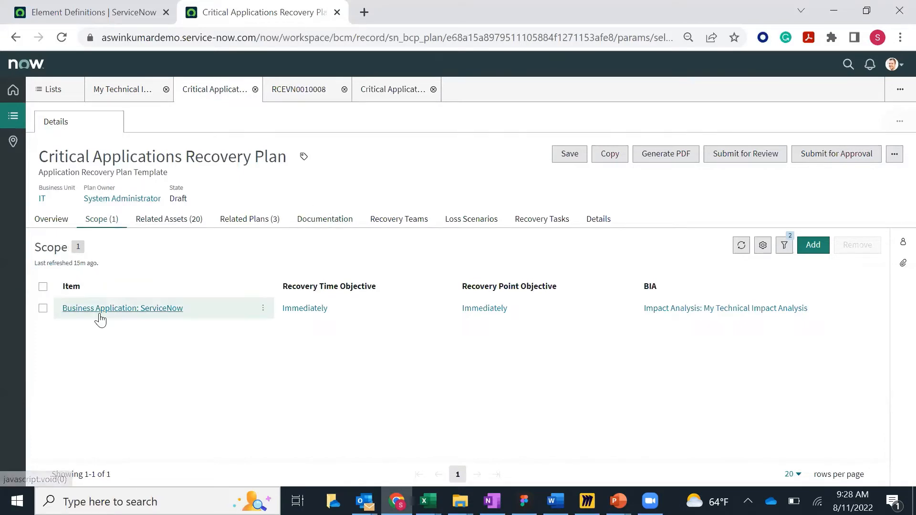
left_click(180, 222)
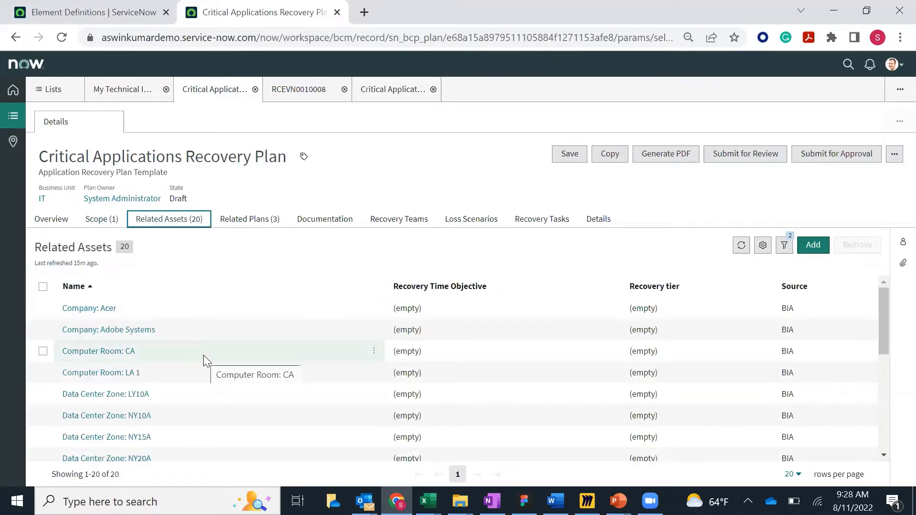
scroll(199, 341, "down", 5)
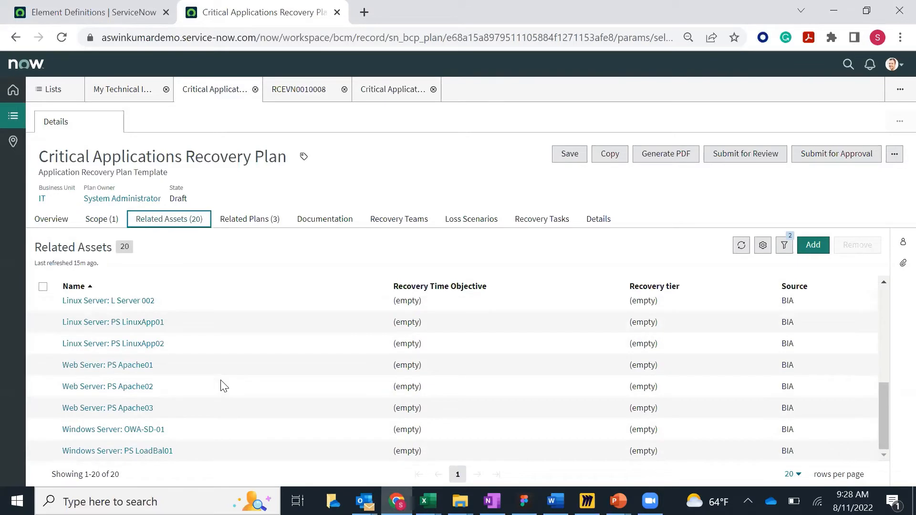
scroll(223, 386, "up", 5)
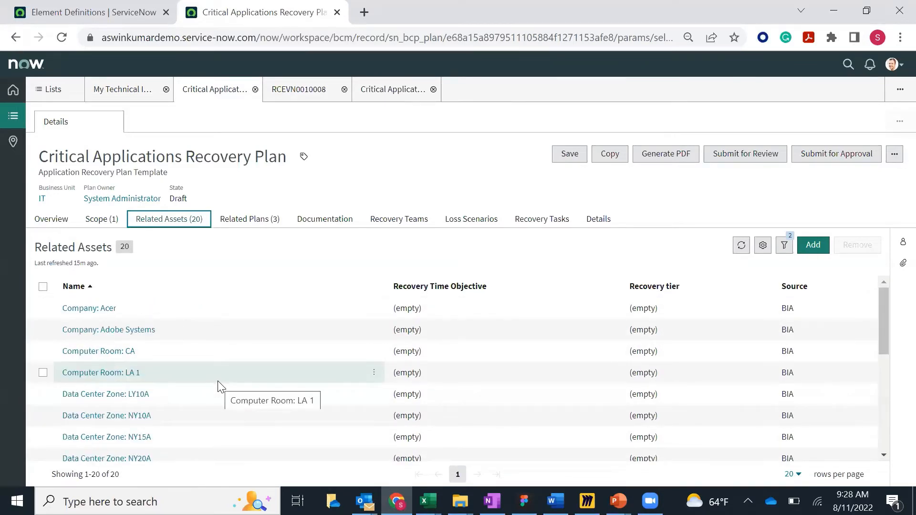
left_click(102, 219)
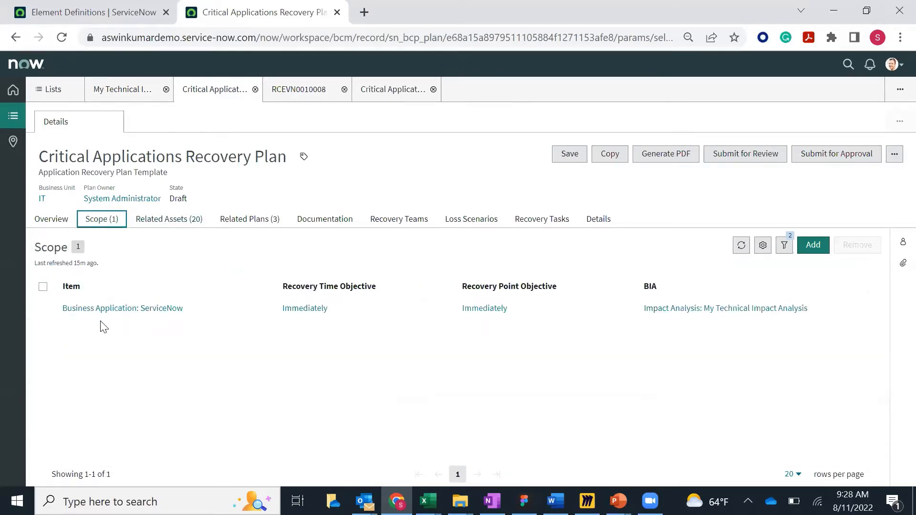
left_click(175, 220)
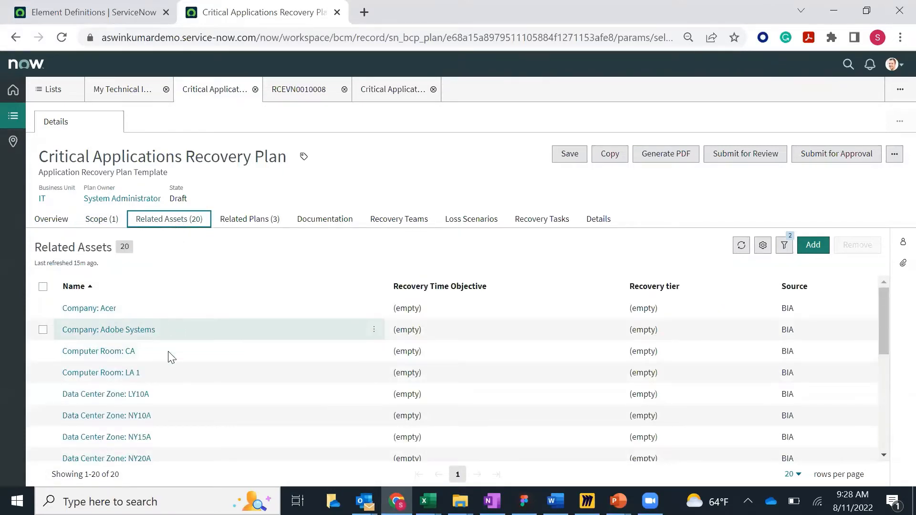
left_click(396, 154)
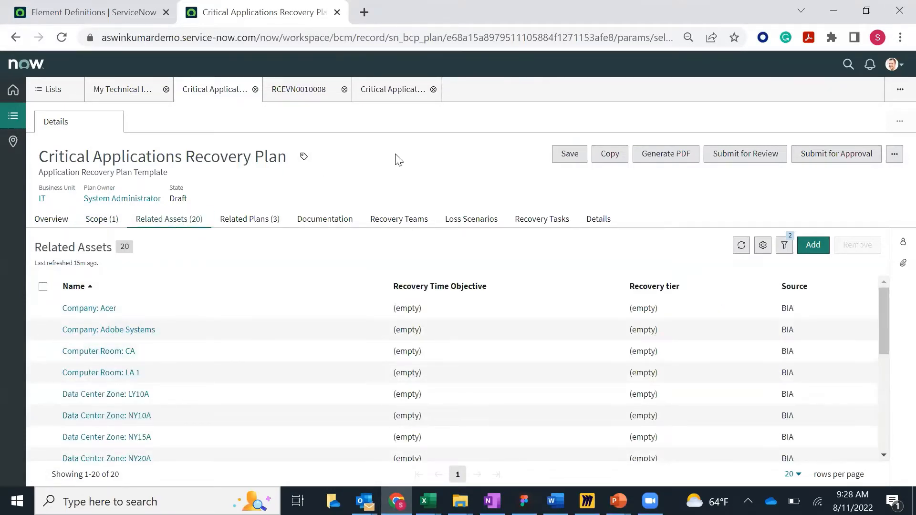
- Open the approved Hardware recovery plan, review its Scope and Related Assets, and hide the Contributors pane
left_click(60, 92)
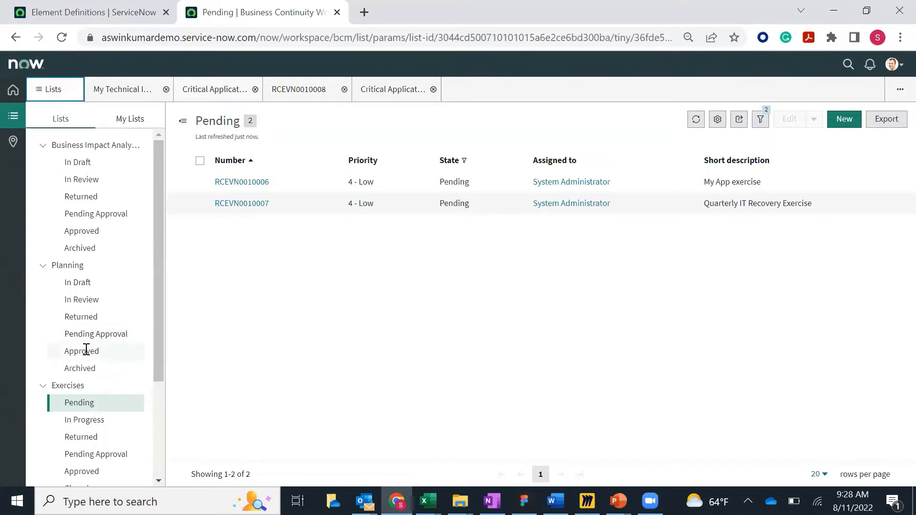
left_click(85, 351)
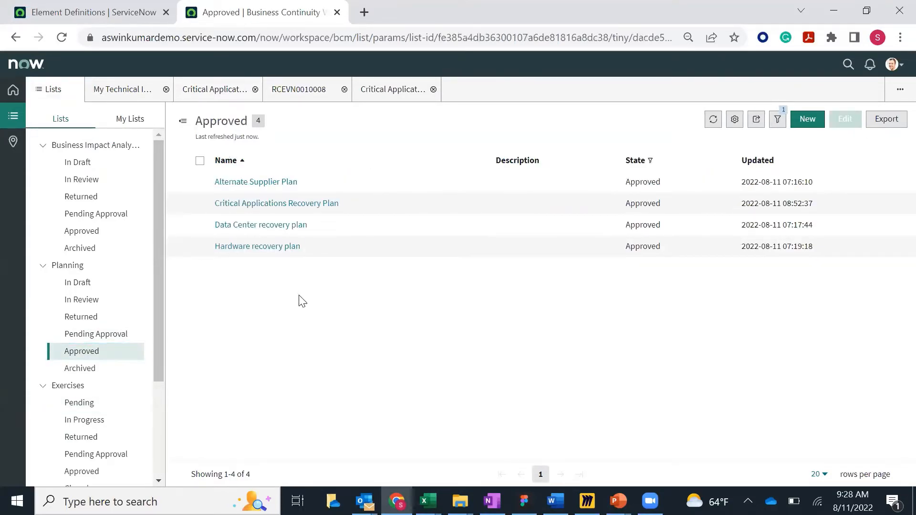
left_click(245, 247)
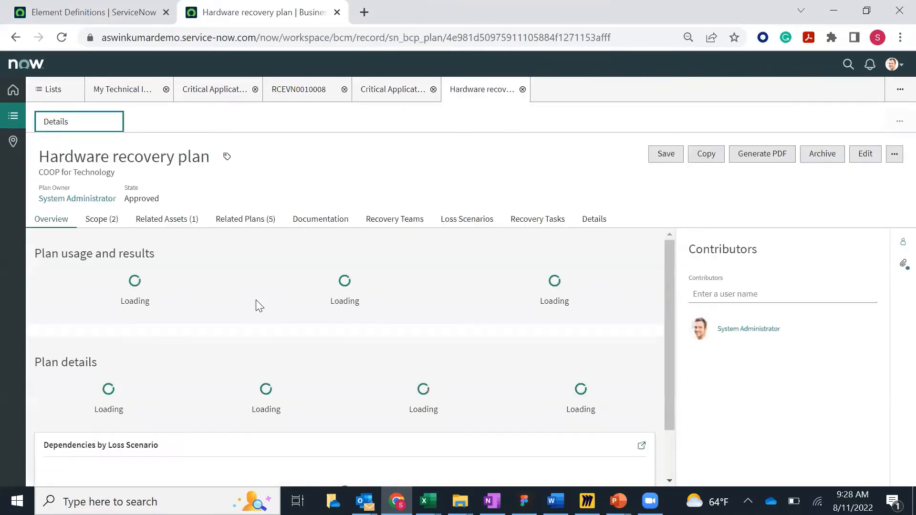
left_click(98, 221)
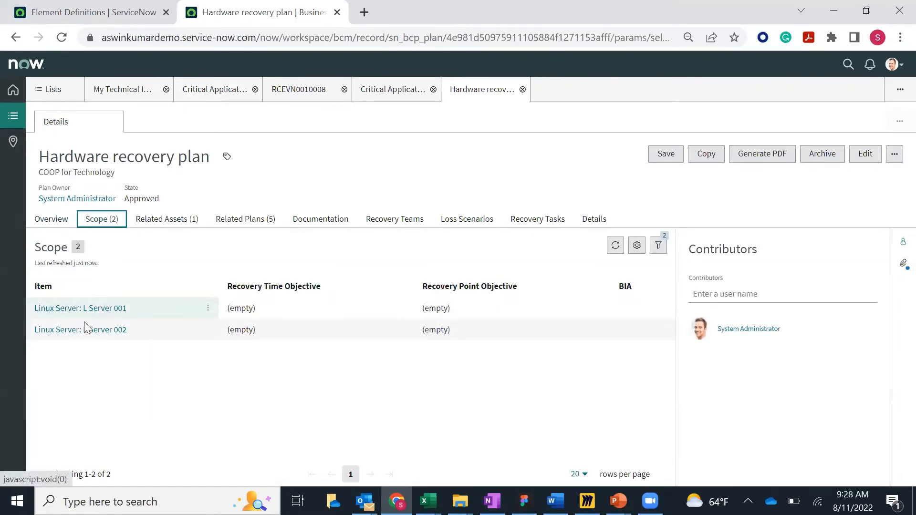
left_click(161, 219)
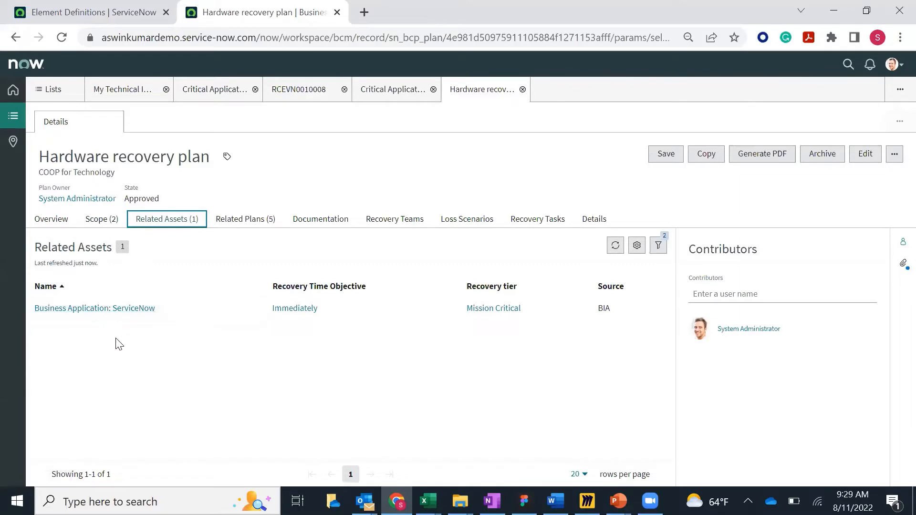
left_click(899, 247)
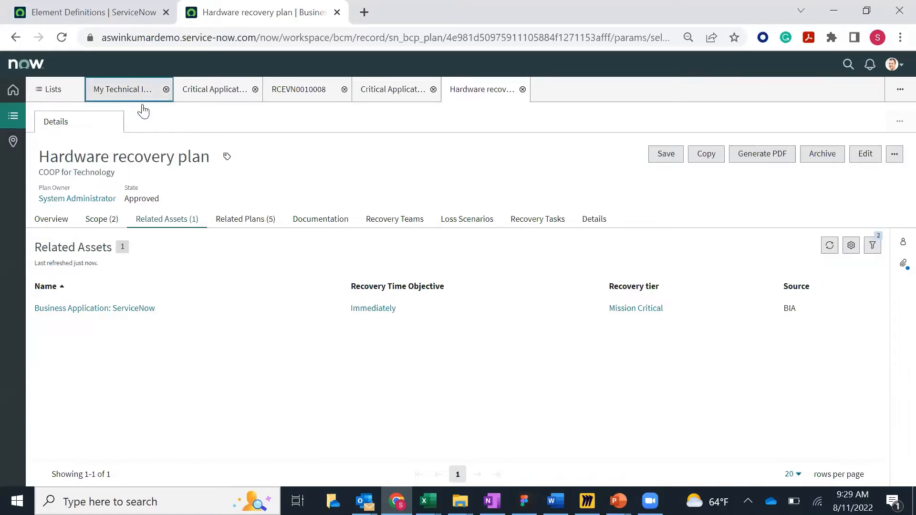
- Return to My Technical Impact Analysis and expand its Hardware dependency section to review the items
left_click(136, 92)
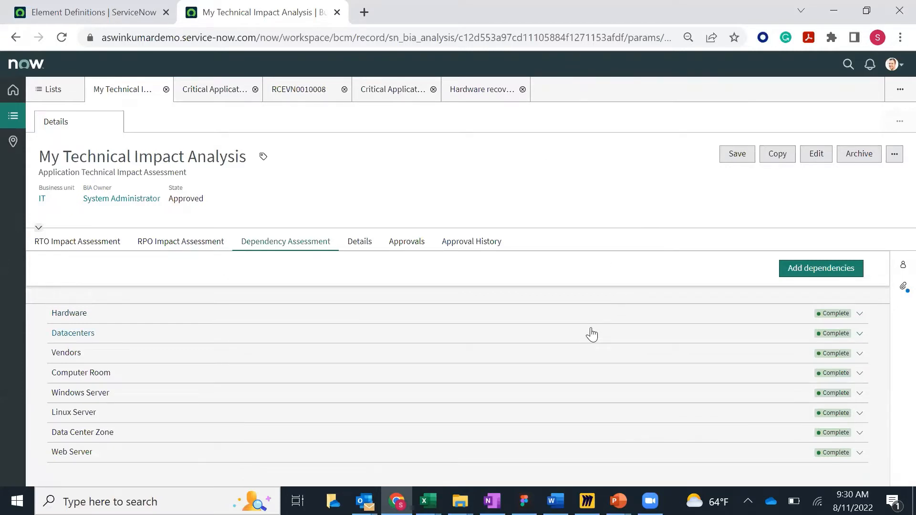
left_click(266, 313)
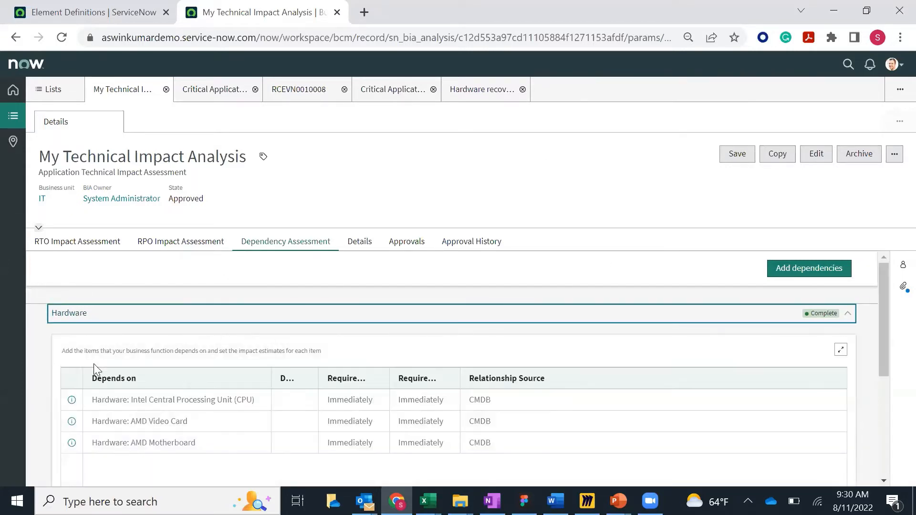
scroll(94, 364, "down", 2)
scroll(93, 363, "up", 2)
- Reopen My Technical Impact Analysis for editing and hide its results summary and Attachments pane
left_click(816, 153)
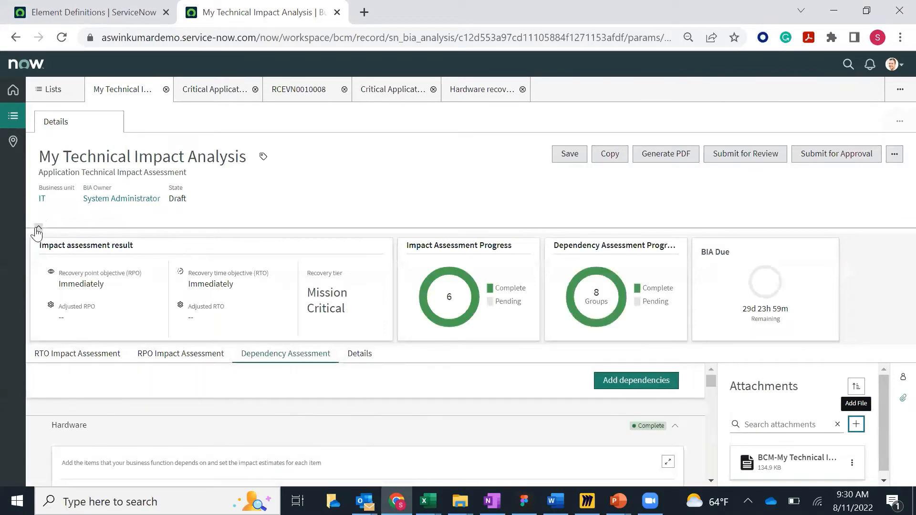
left_click(37, 231)
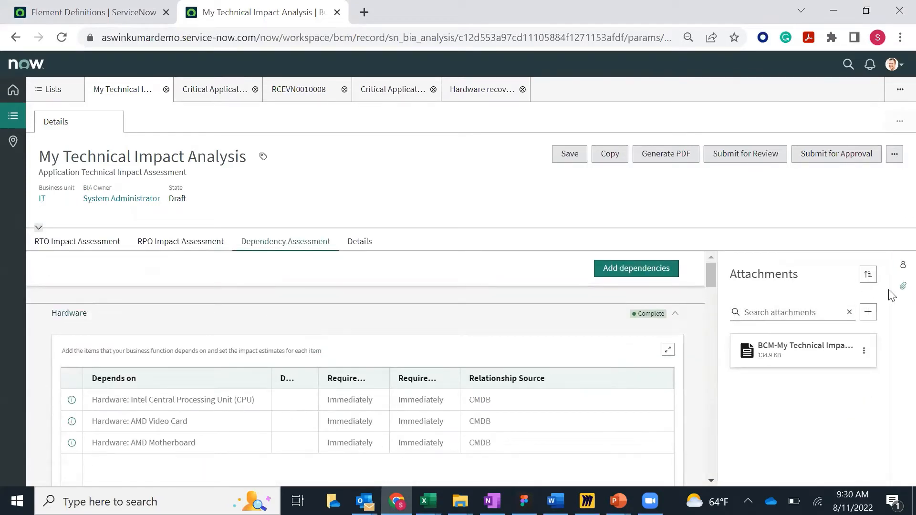
left_click(903, 286)
- Edit the Hardware section to remove all its dependencies, and add the dependencies again from the CMDB
scroll(438, 335, "down", 2)
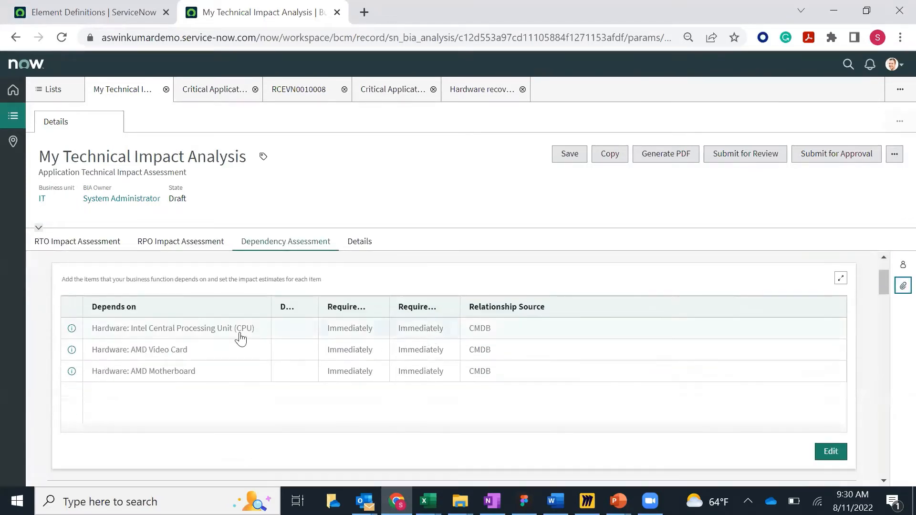
scroll(194, 367, "up", 2)
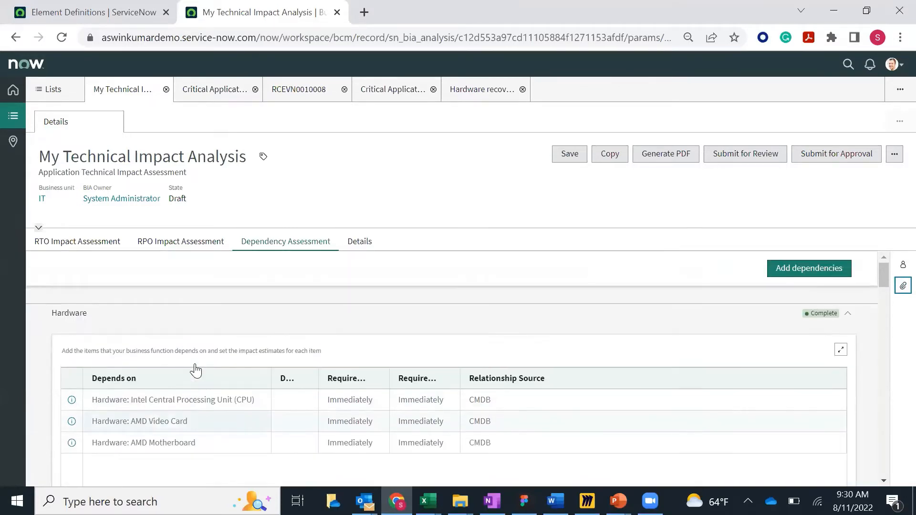
scroll(689, 350, "down", 2)
left_click(831, 451)
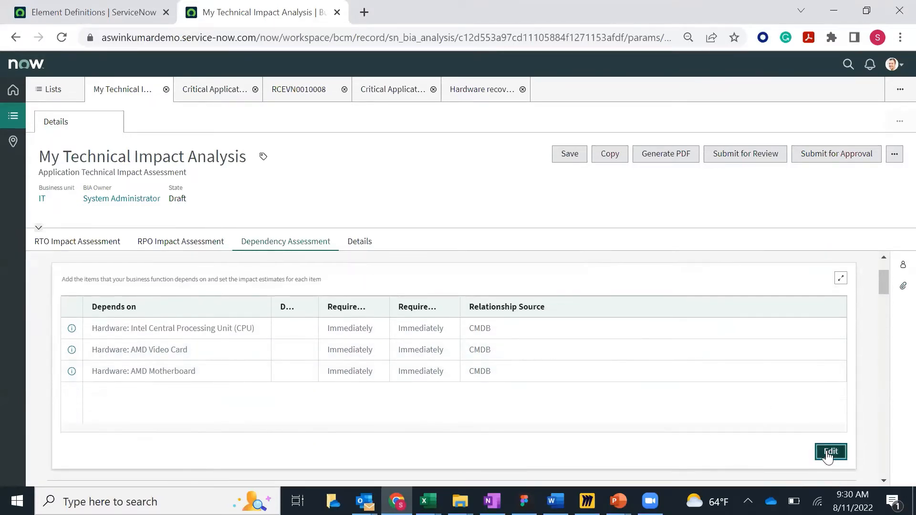
left_click(72, 307)
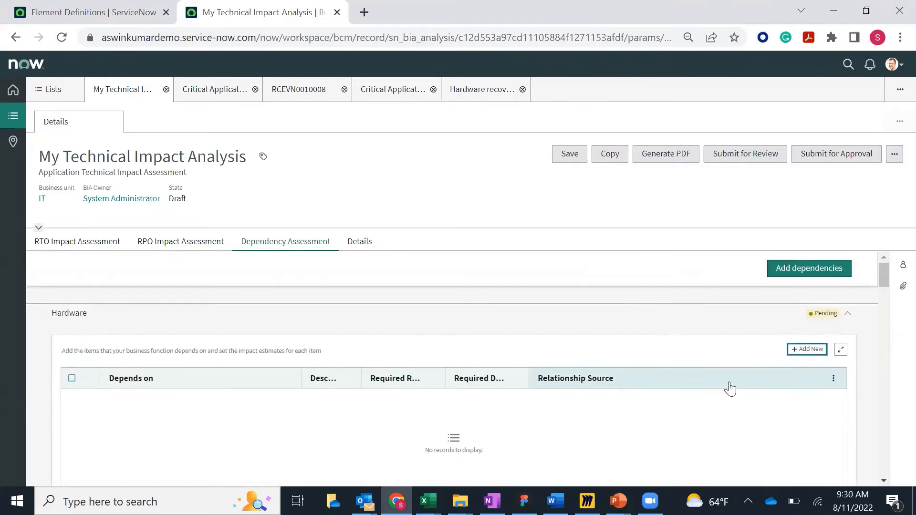
left_click(804, 272)
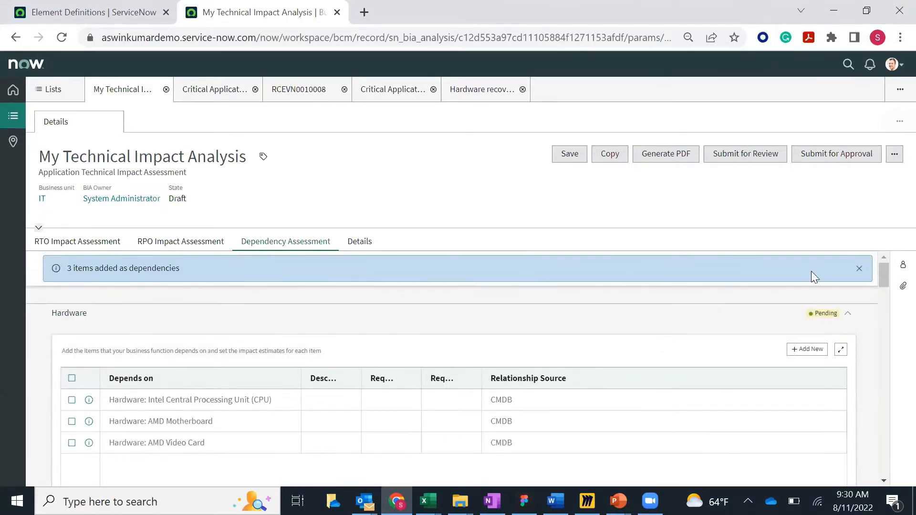
- Add *ANNIE-IBM and *ASSET-IBM from all records to the Hardware dependencies of My Technical Impact Analysis
left_click(859, 268)
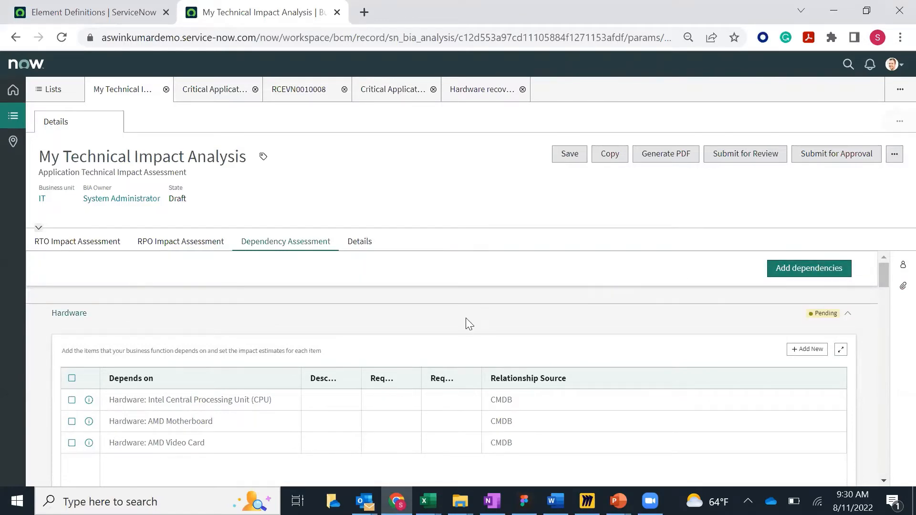
scroll(466, 323, "down", 2)
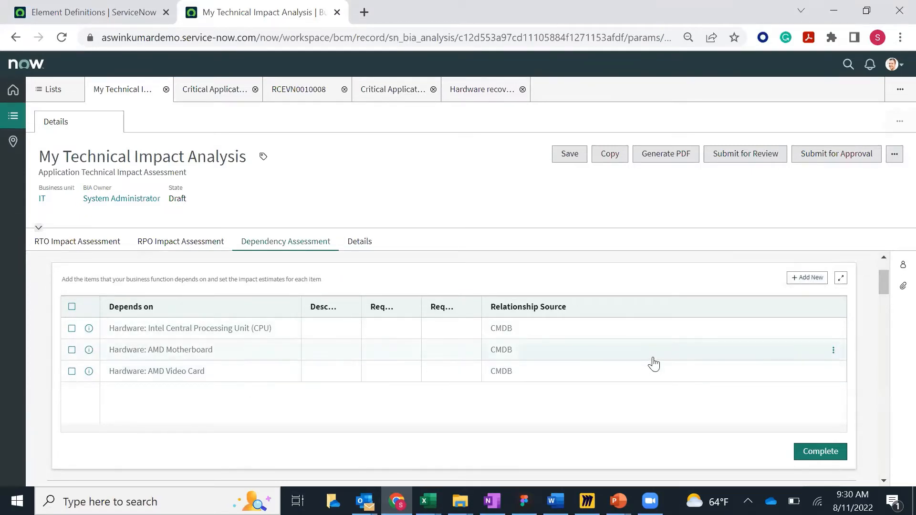
left_click(808, 280)
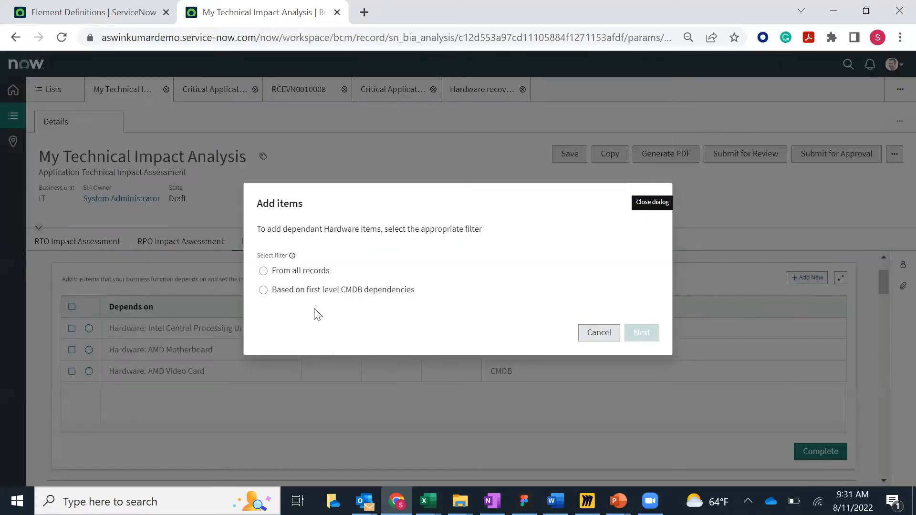
left_click(263, 270)
left_click(651, 333)
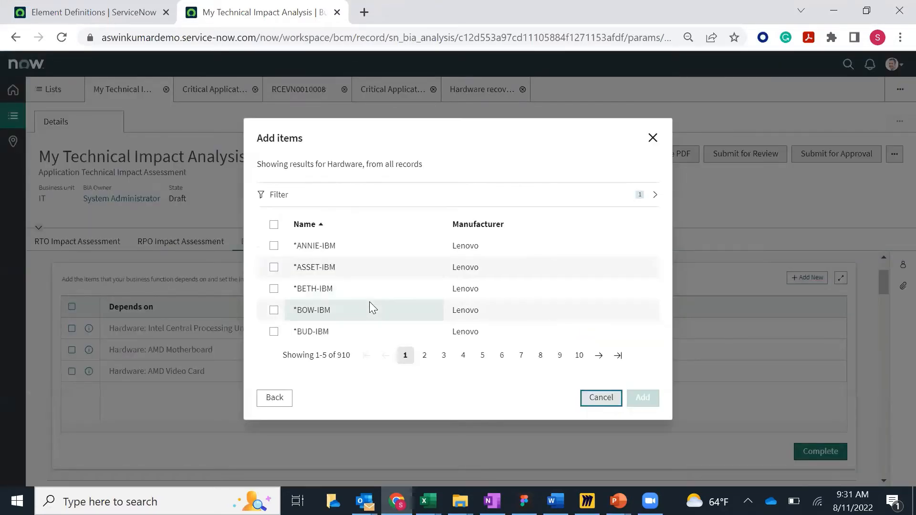
left_click(273, 245)
left_click(273, 267)
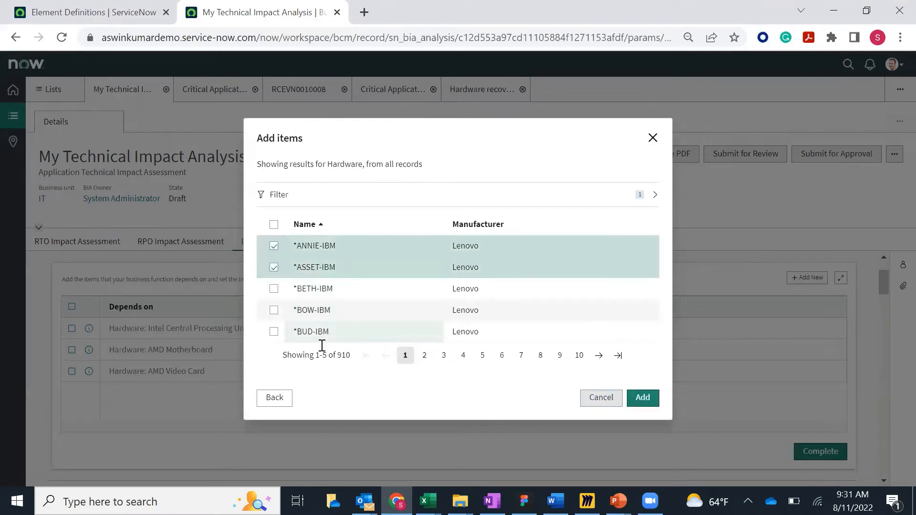
left_click(642, 397)
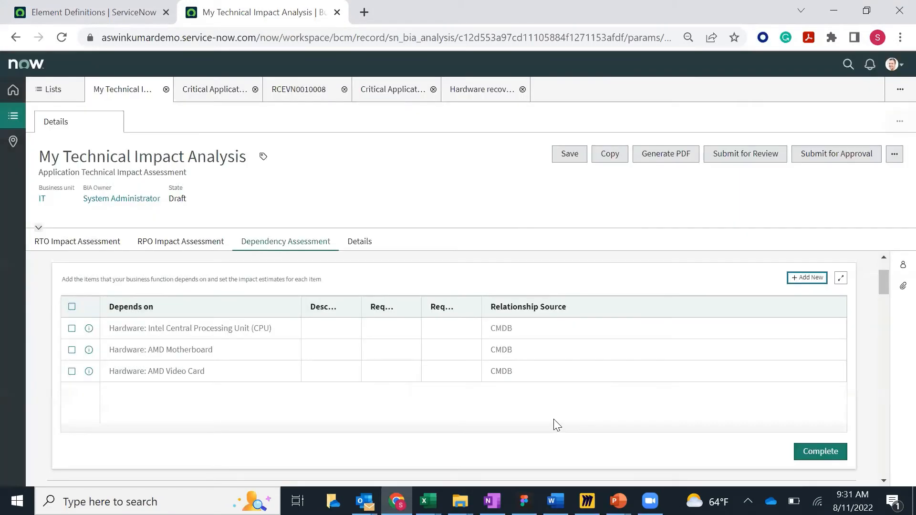
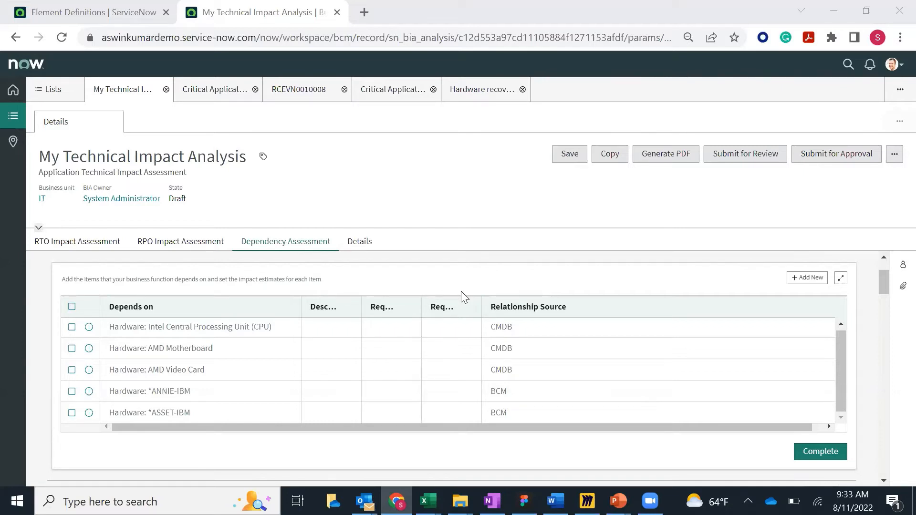
- Open the details of My Technical Impact Analysis and check which application it applies to
key("alt+Tab")
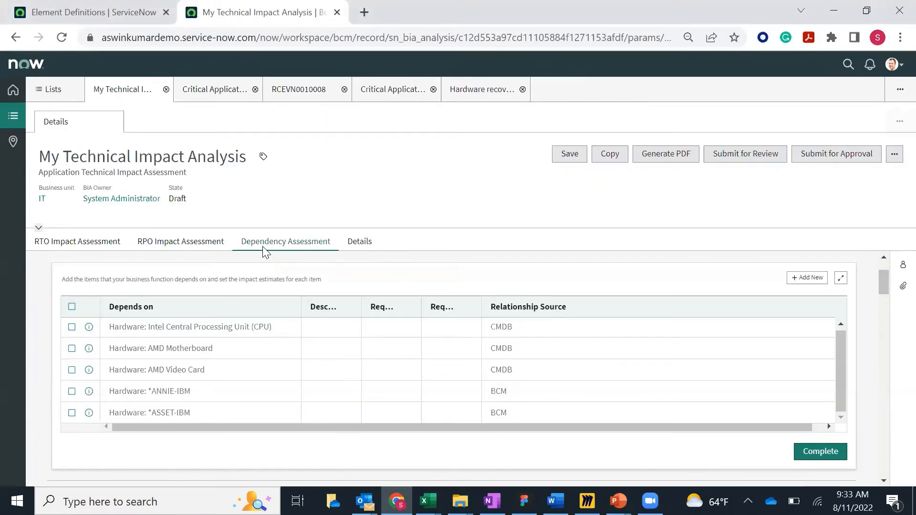
left_click(356, 247)
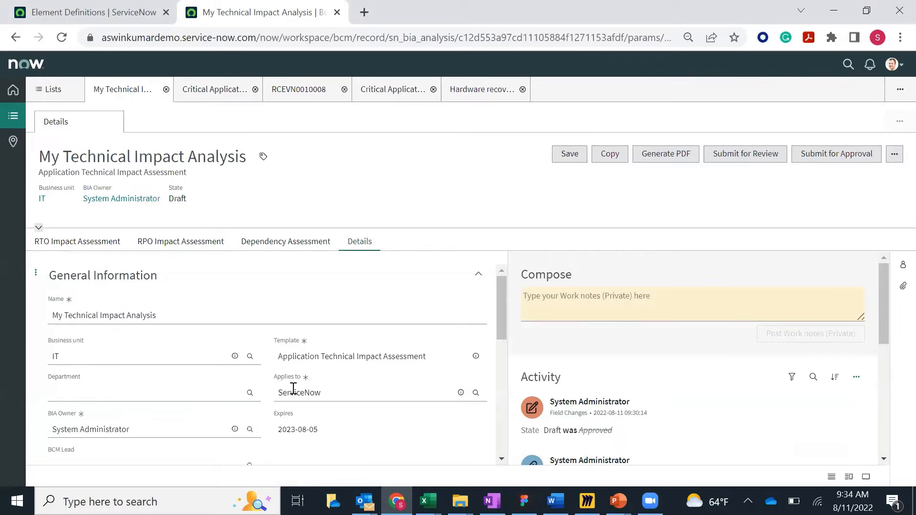
left_click_drag(278, 394, 343, 395)
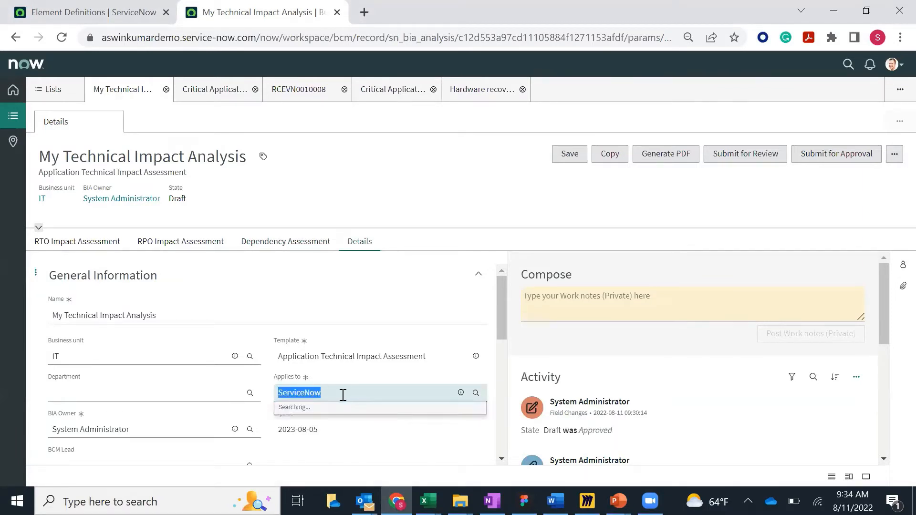
left_click(342, 392)
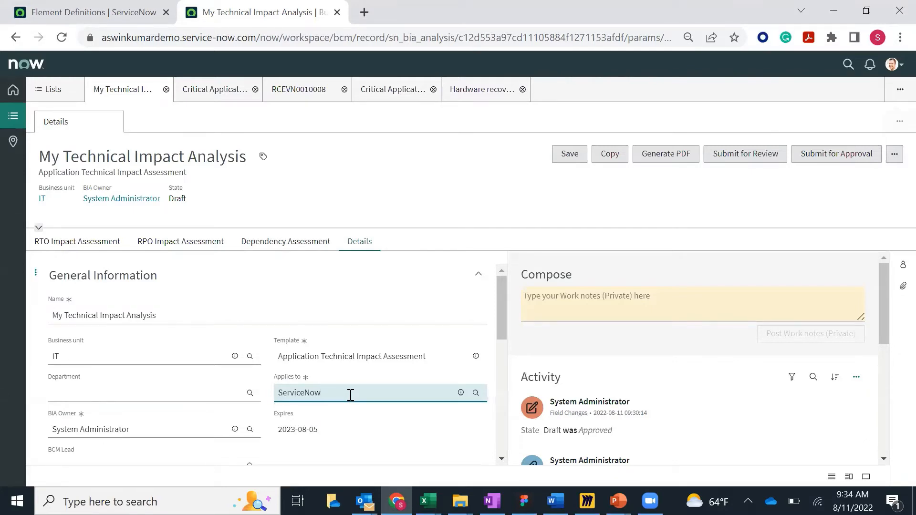
- Return to the Dependency Assessment and step through its Hardware, Datacenters, Vendors, Computer Room and Windows Server sections, collapsing each one
left_click(270, 244)
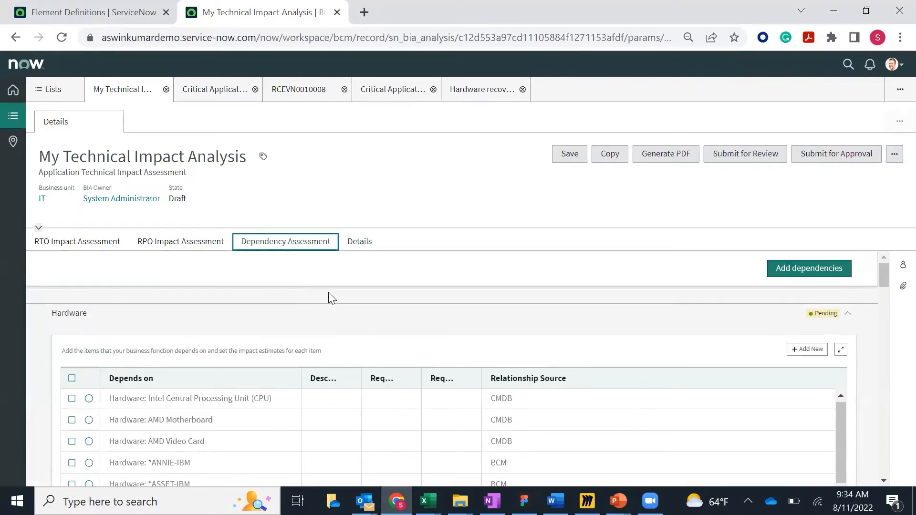
left_click(322, 317)
left_click(164, 335)
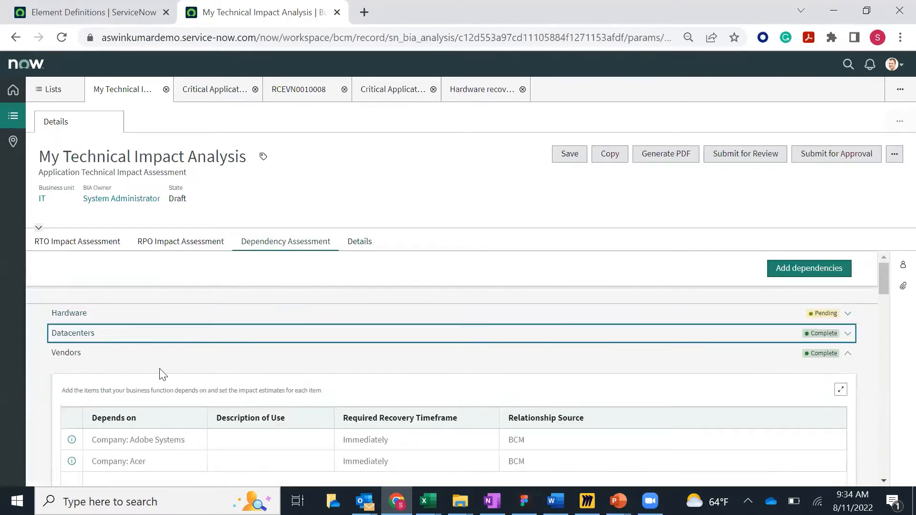
left_click(162, 354)
left_click(164, 373)
left_click(163, 394)
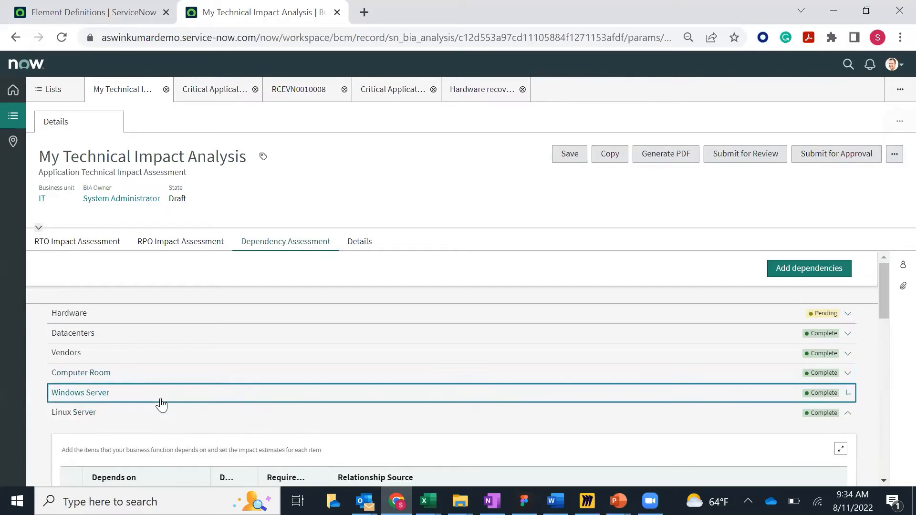
- Revisit the impact analysis details, and collapse the Linux Server, Data Center Zone and Web Server sections in the Dependency Assessment
left_click(360, 242)
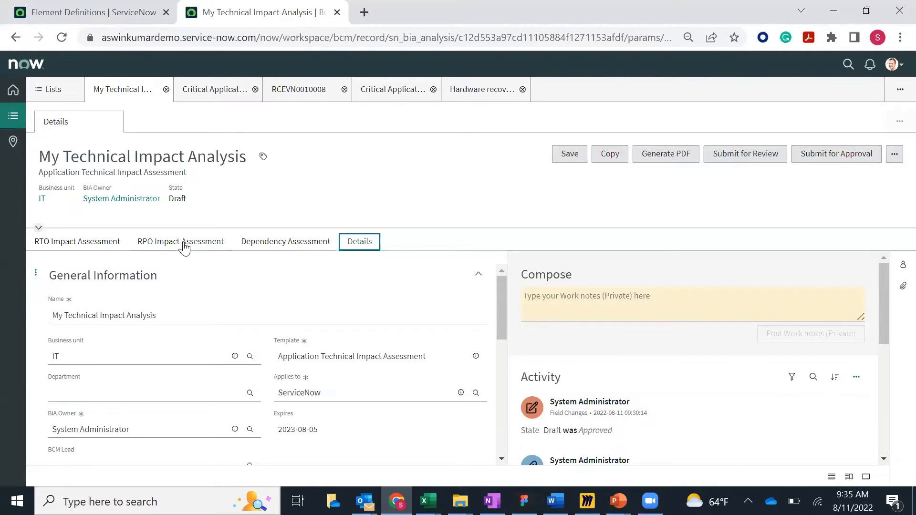
left_click(247, 246)
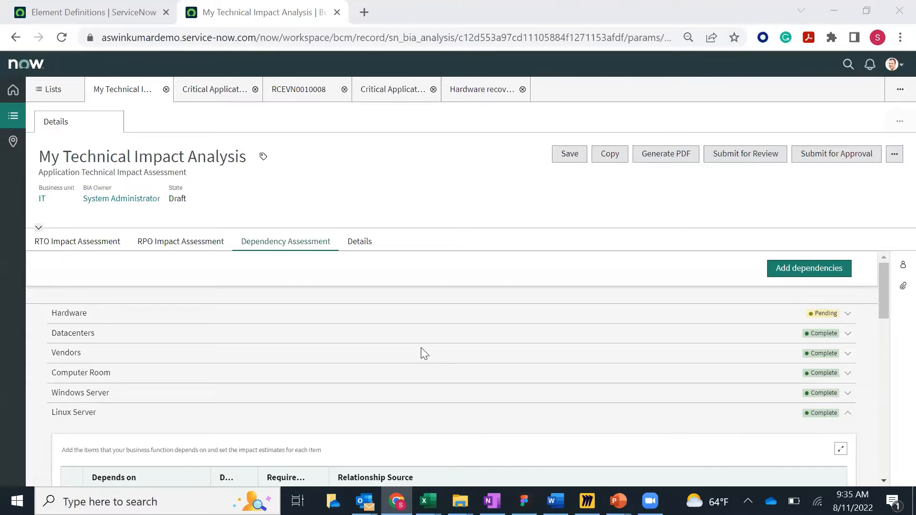
left_click(380, 197)
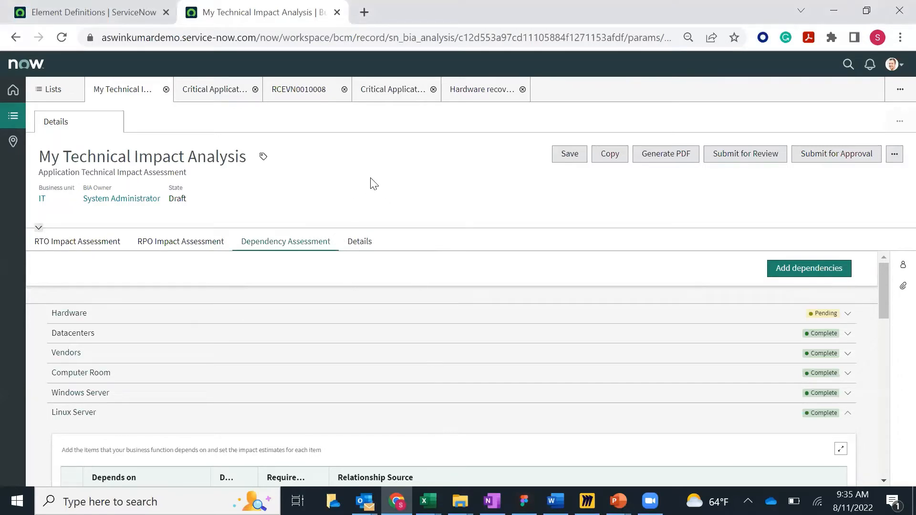
left_click(163, 415)
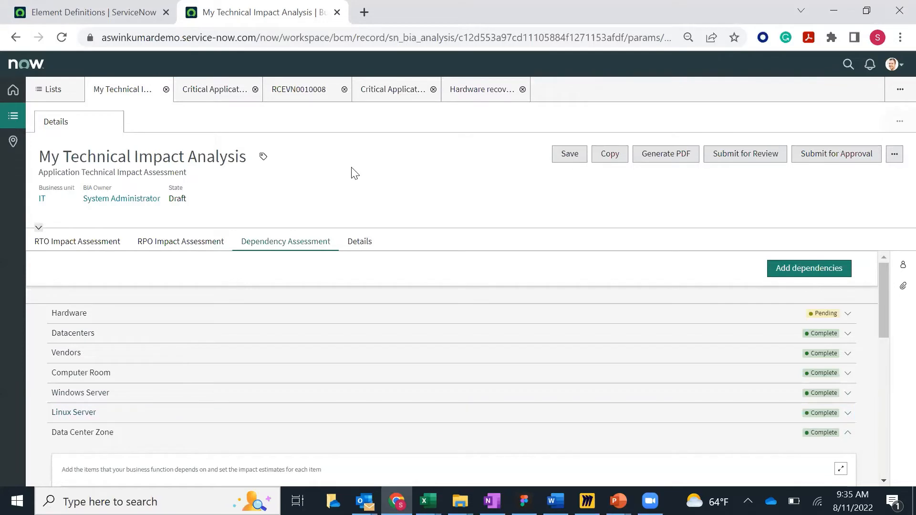
mouse_move(217, 98)
left_click(110, 433)
left_click(108, 453)
left_click(107, 452)
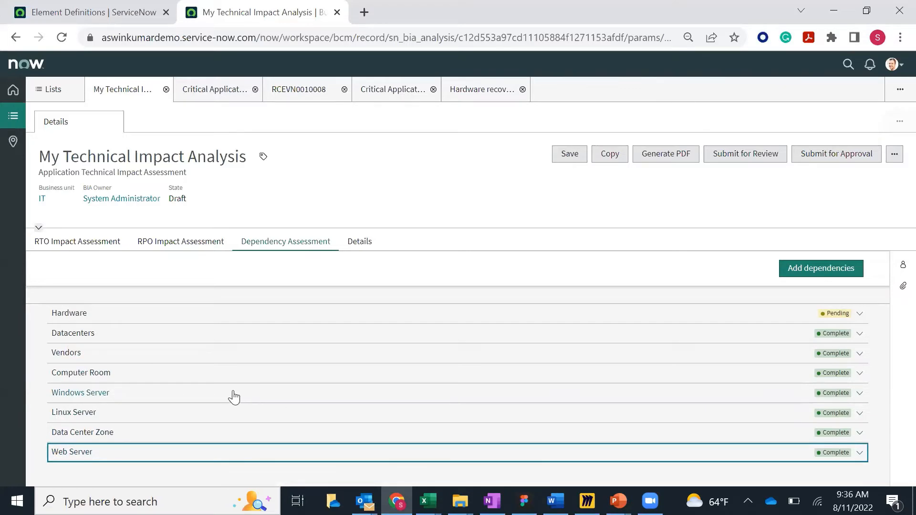
- Expand the Hardware dependency section, review the relationship source of its items, and collapse it again
left_click(160, 317)
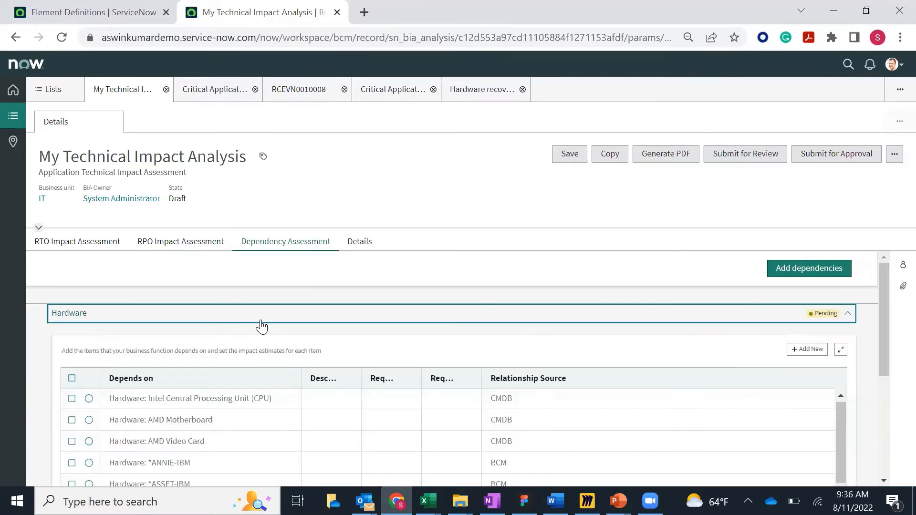
scroll(262, 328, "down", 1)
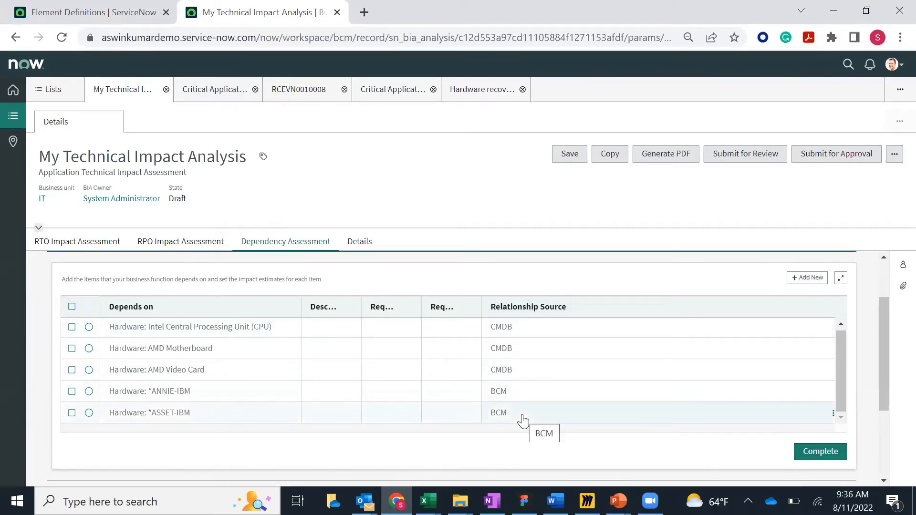
scroll(520, 396, "up", 2)
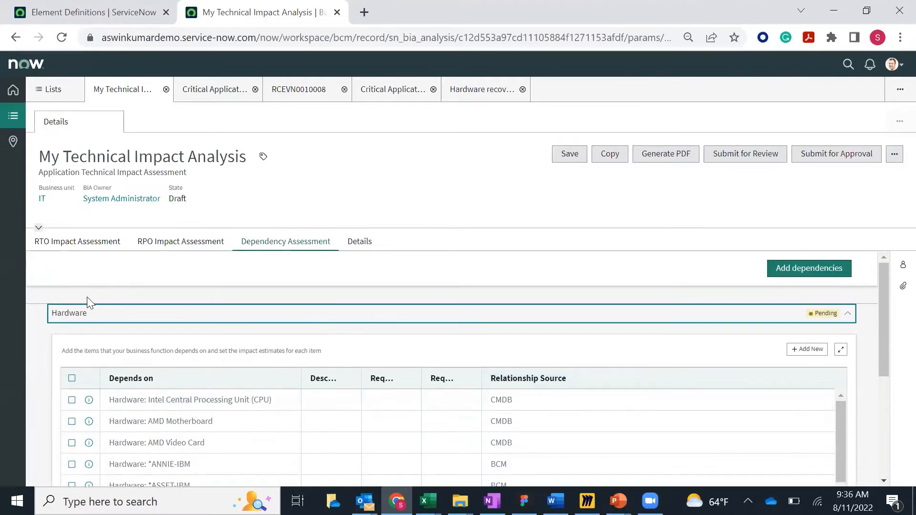
left_click(99, 319)
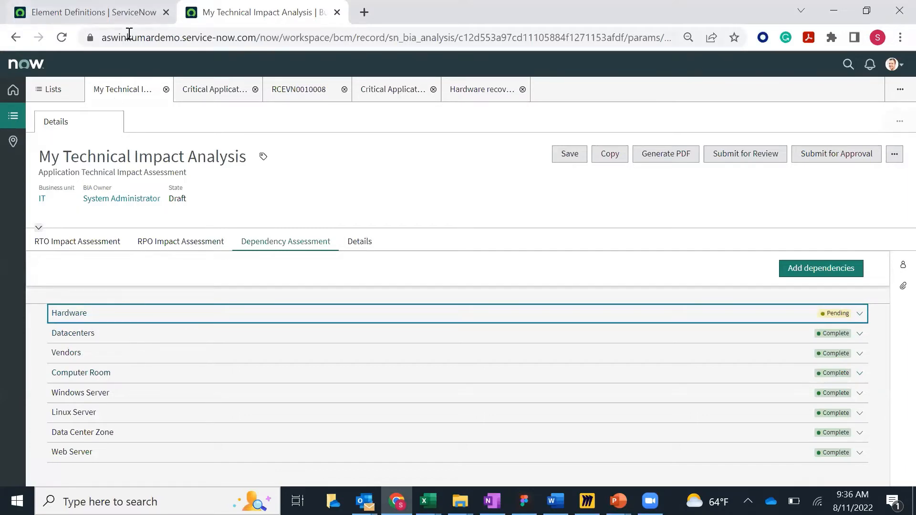
- Review the source tables in the Element Definitions list and return to My Technical Impact Analysis
left_click(109, 16)
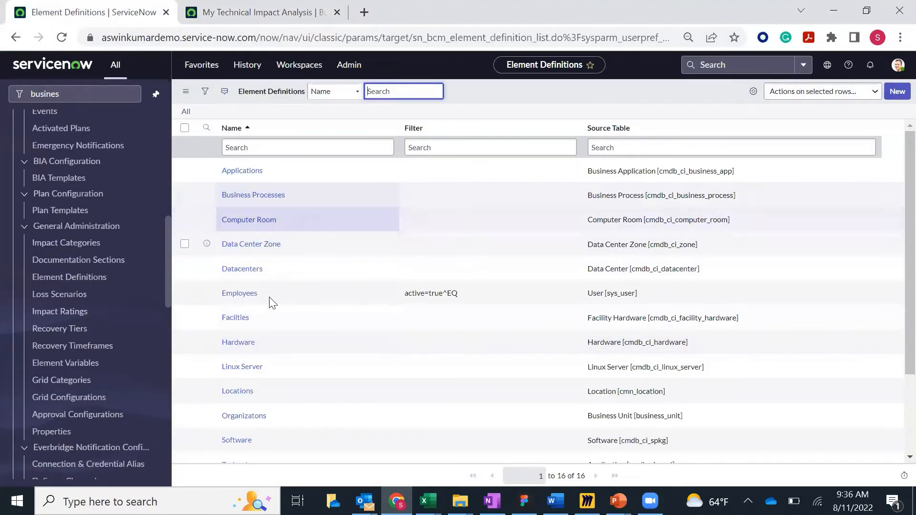
scroll(278, 371, "down", 3)
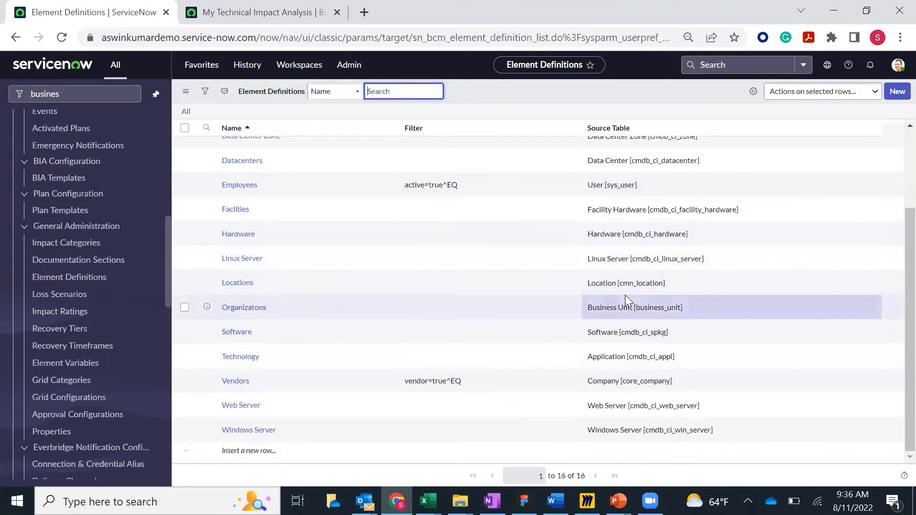
scroll(624, 298, "up", 3)
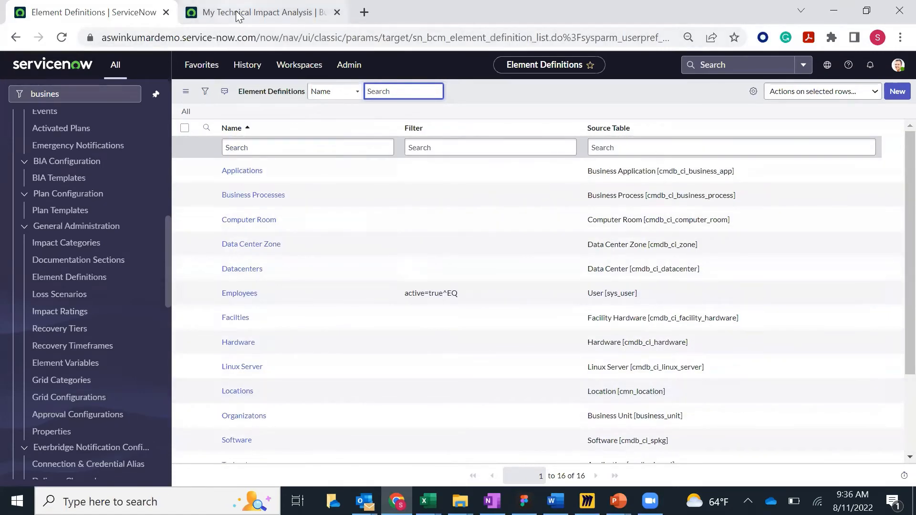
left_click(258, 12)
left_click(425, 199)
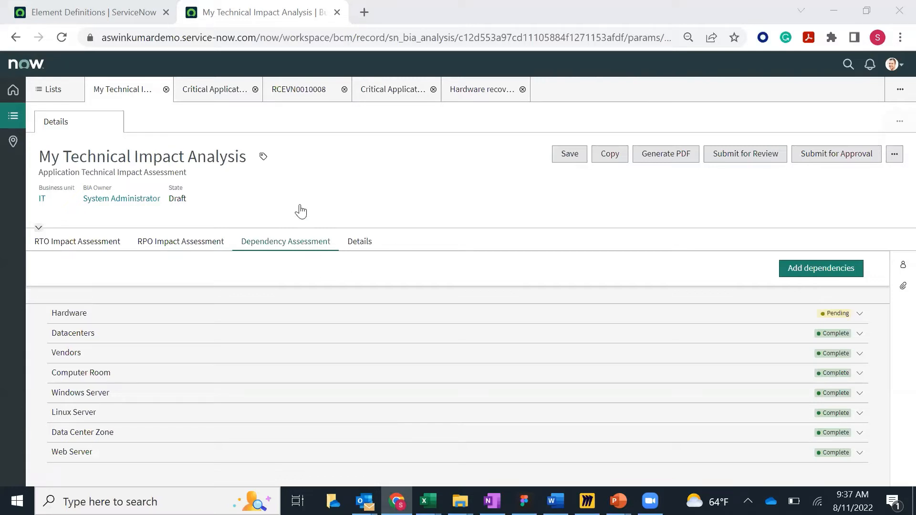
- Add COOP Plan to the related plans of the draft Critical Applications Recovery Plan and check its source
left_click(200, 91)
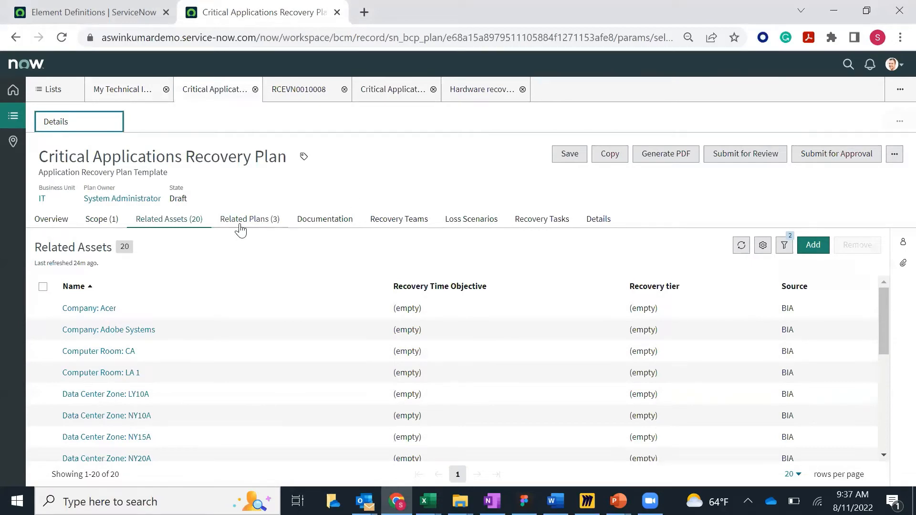
left_click(257, 224)
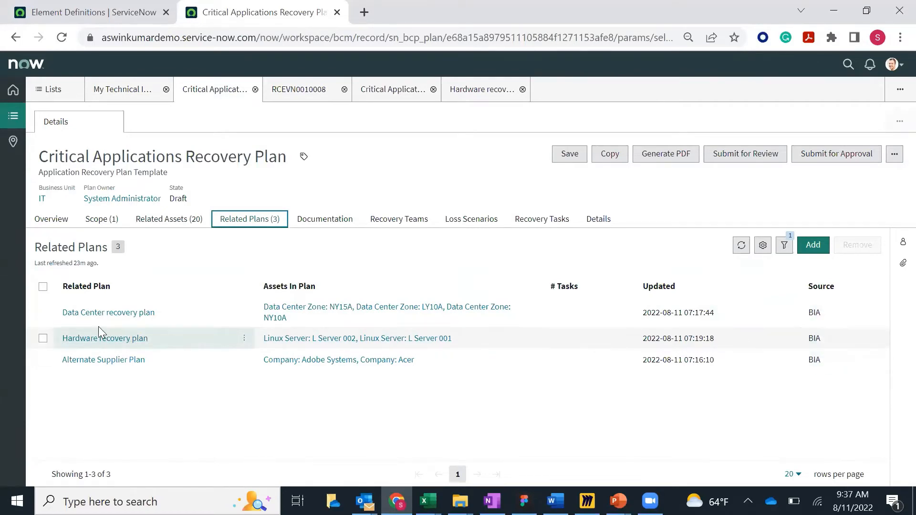
left_click(813, 244)
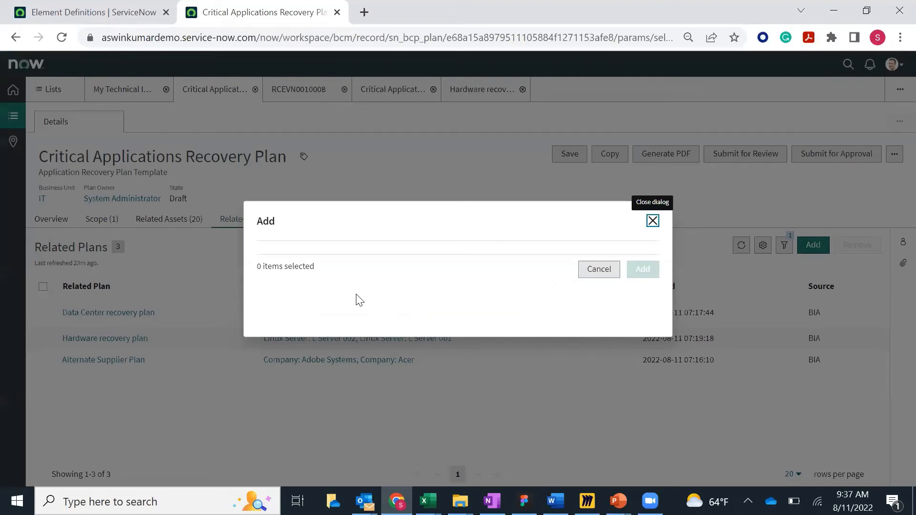
left_click(274, 250)
left_click(274, 271)
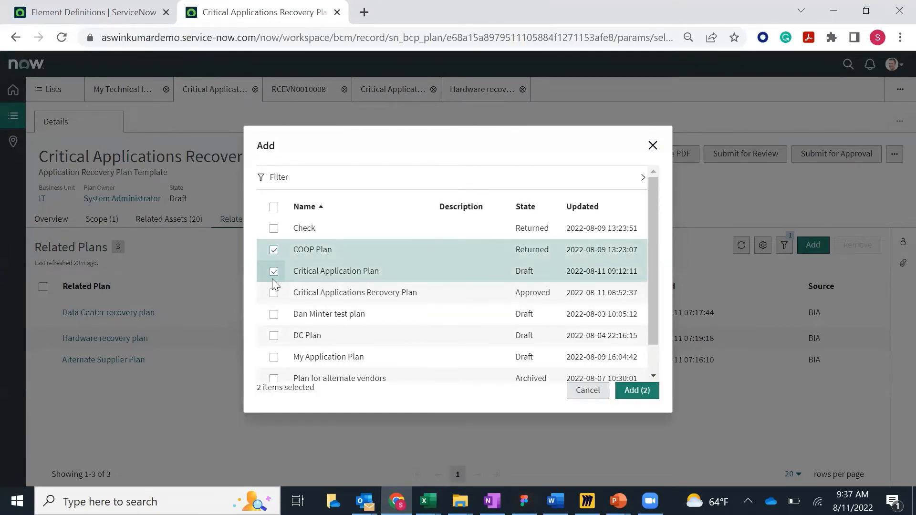
left_click(274, 272)
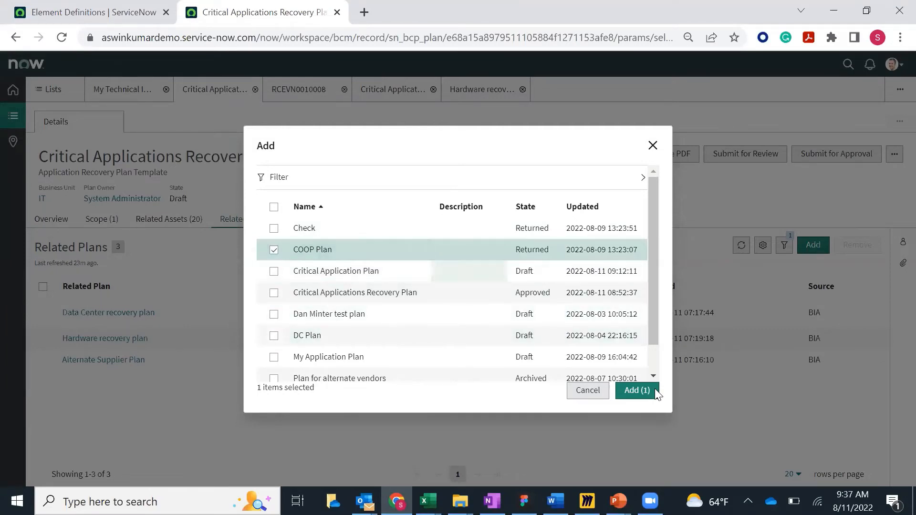
left_click(636, 393)
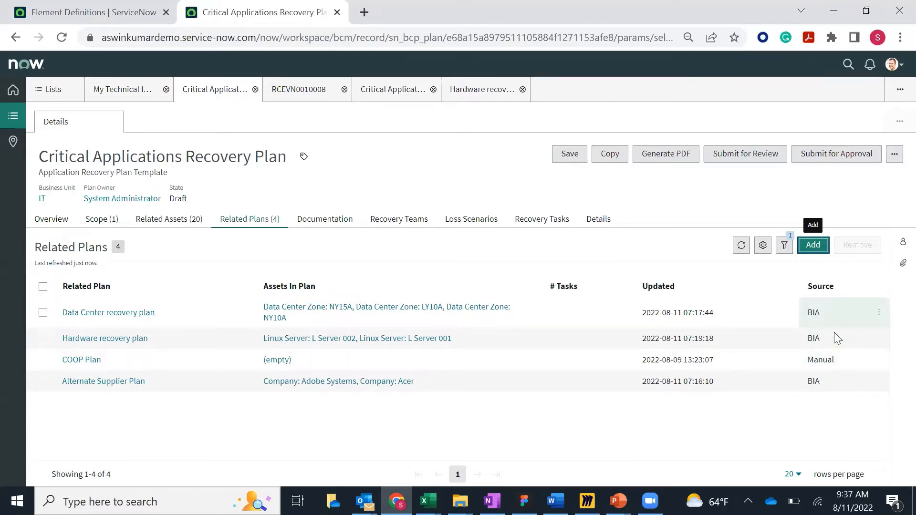
left_click(845, 361)
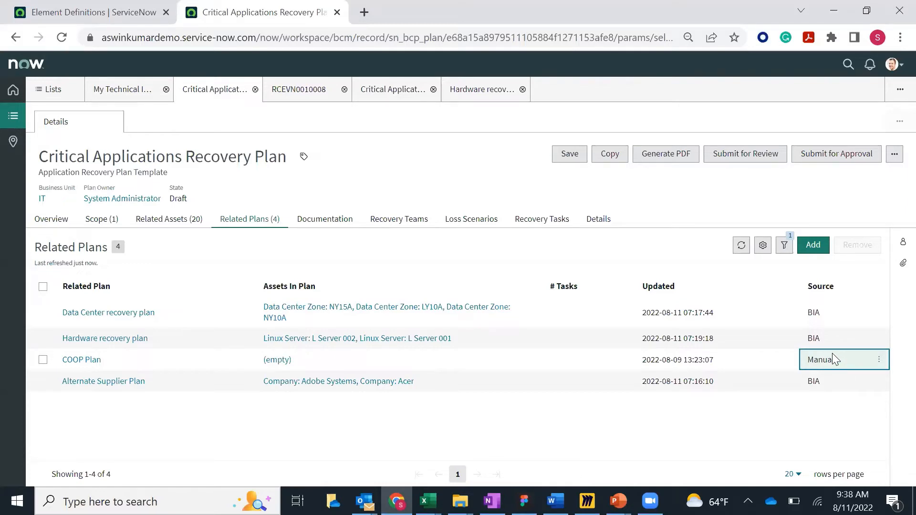
left_click(36, 165)
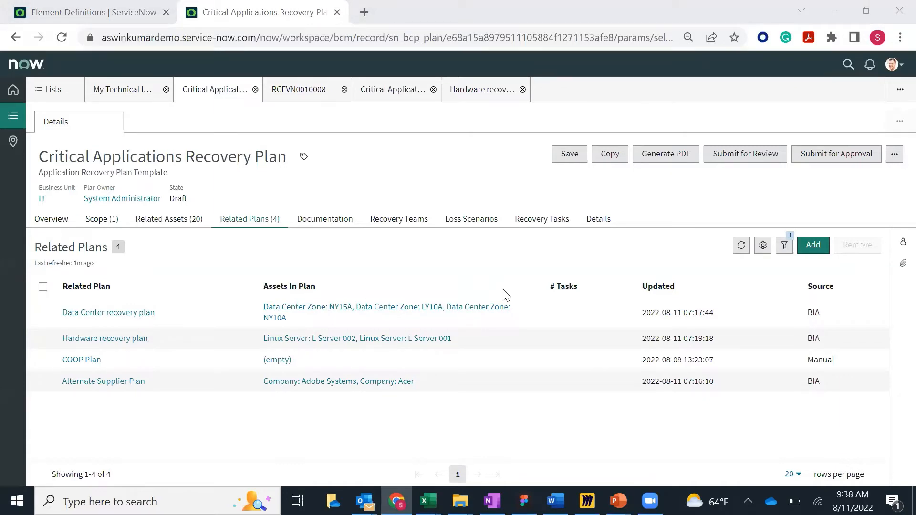
- Expand the Data Center Zone dependencies in My Technical Impact Analysis and review the relationship source of its items
left_click(431, 169)
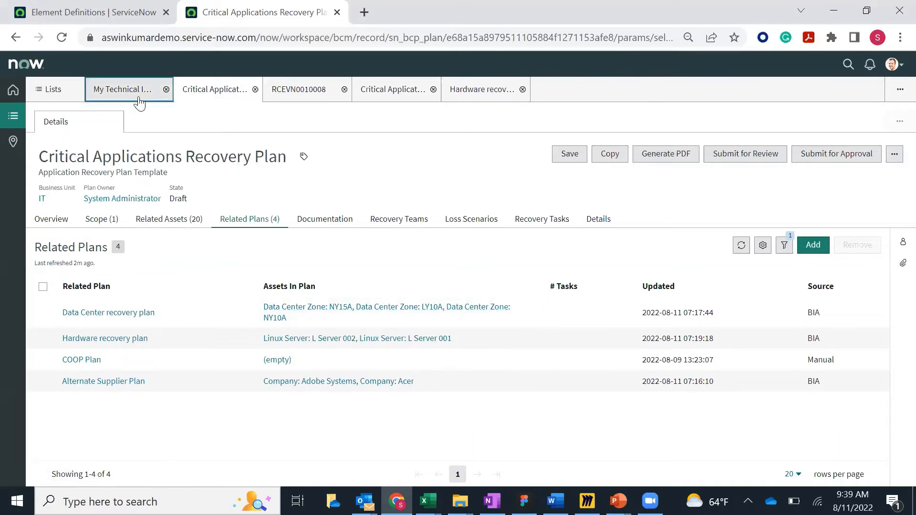
left_click(115, 96)
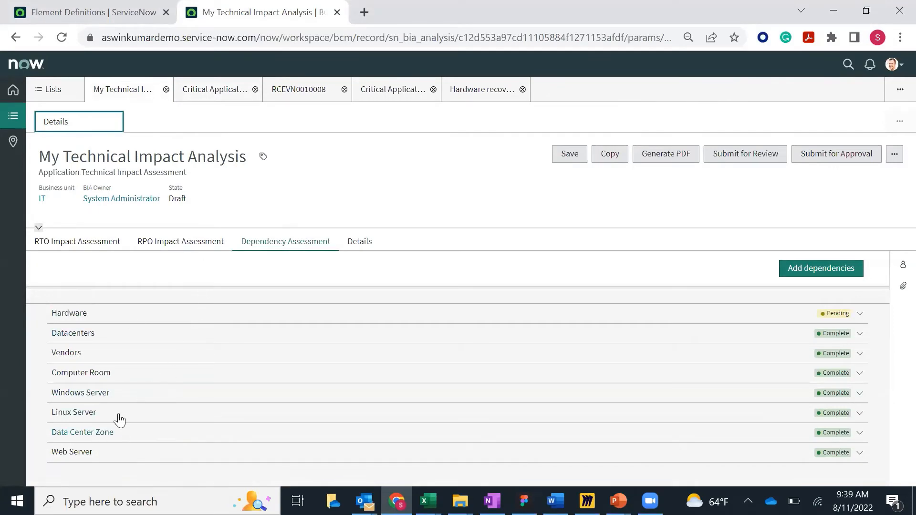
left_click(97, 431)
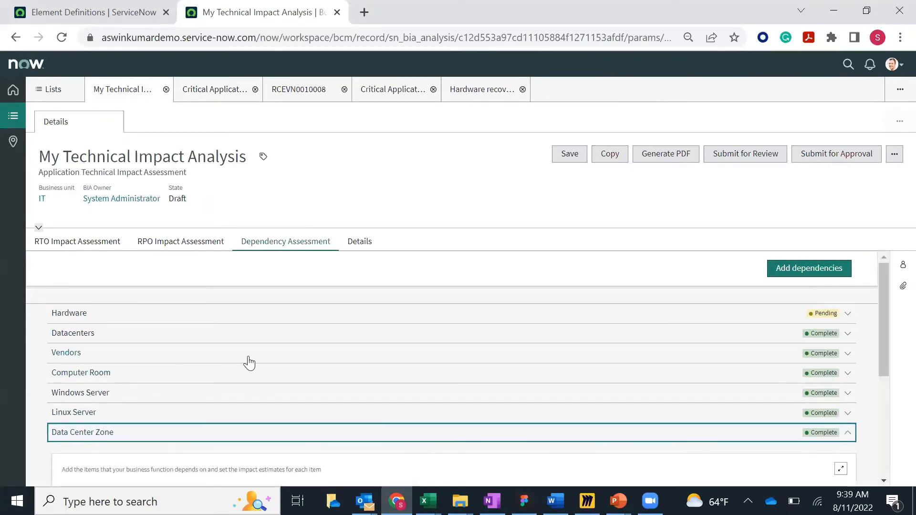
scroll(248, 357, "down", 4)
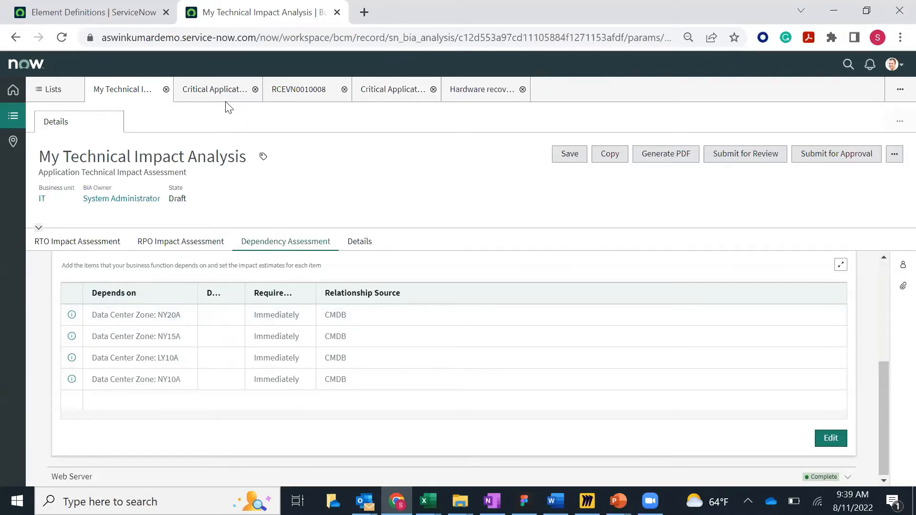
- Review how the scope, related assets and related plans of the draft Critical Applications Recovery Plan connect to each other
left_click(238, 96)
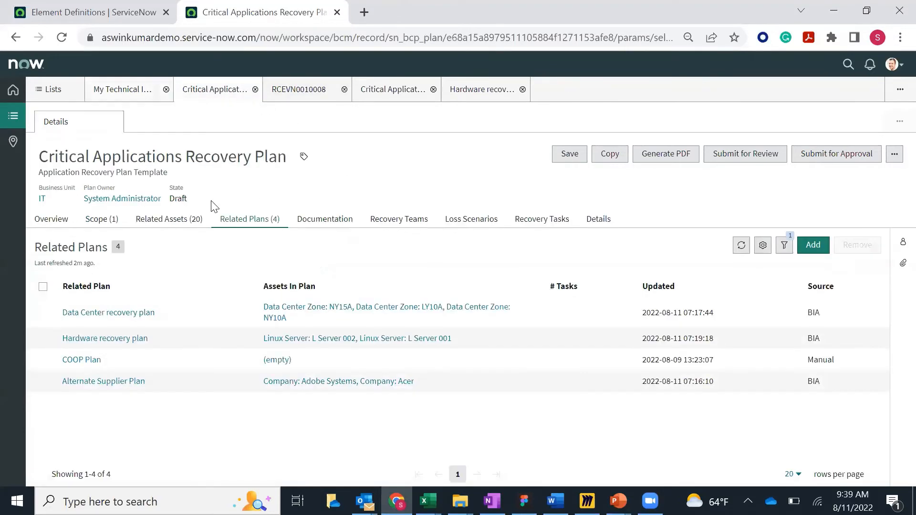
left_click(102, 219)
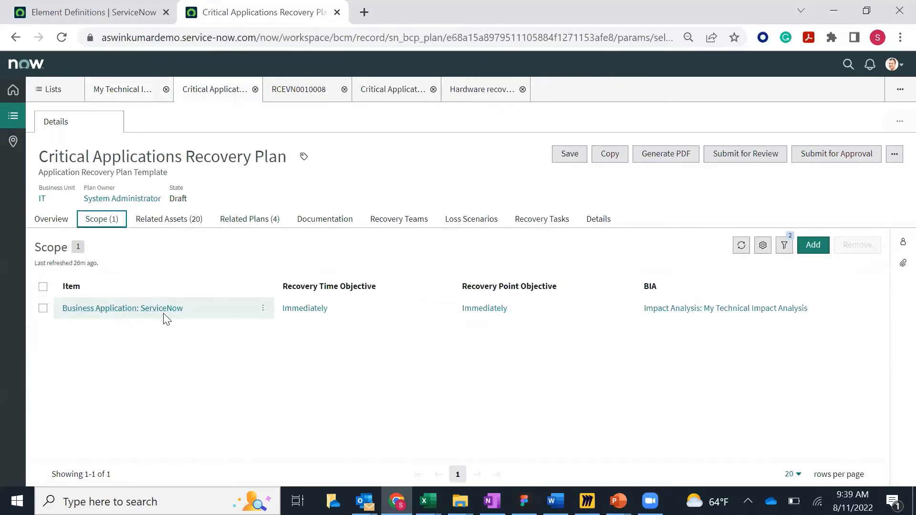
left_click(177, 221)
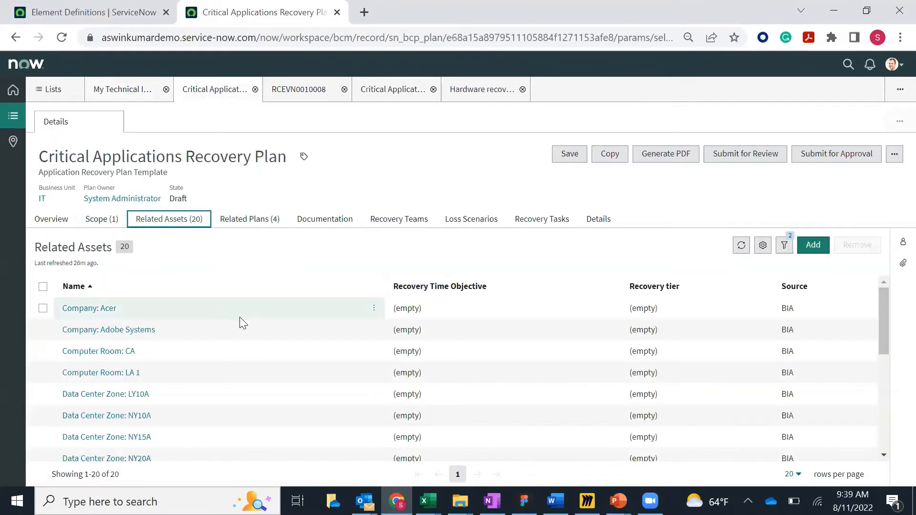
scroll(234, 319, "down", 2)
scroll(190, 333, "up", 2)
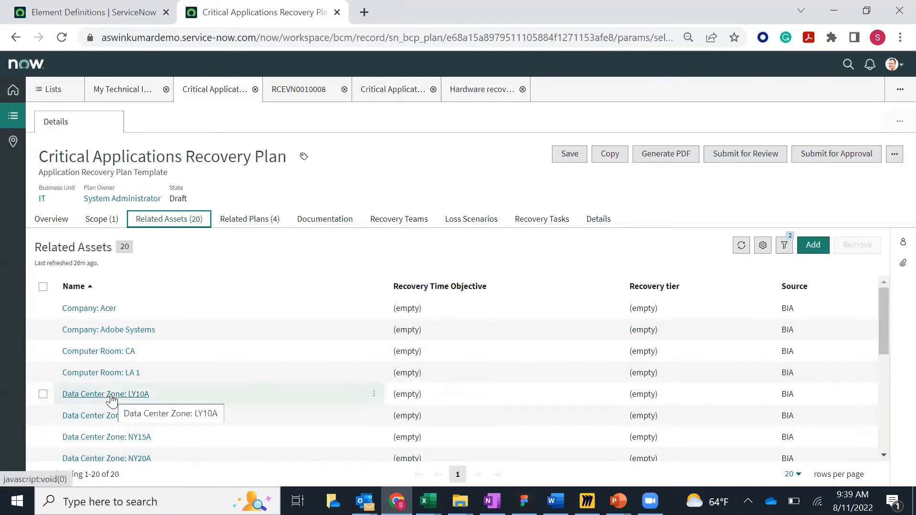
left_click(259, 221)
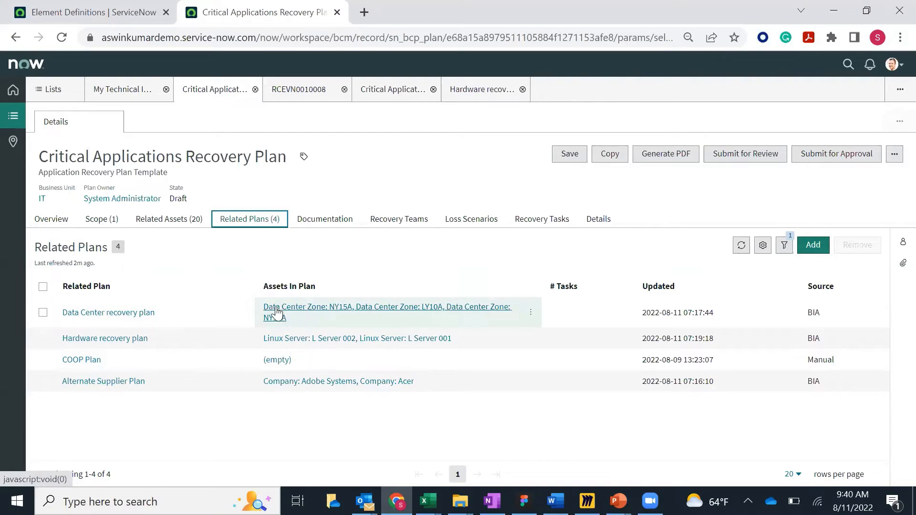
left_click(163, 221)
left_click(95, 223)
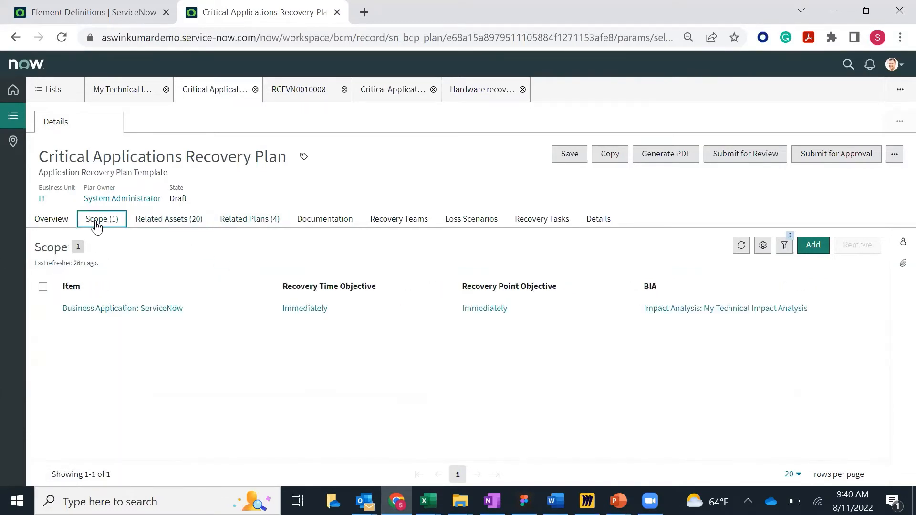
left_click(185, 224)
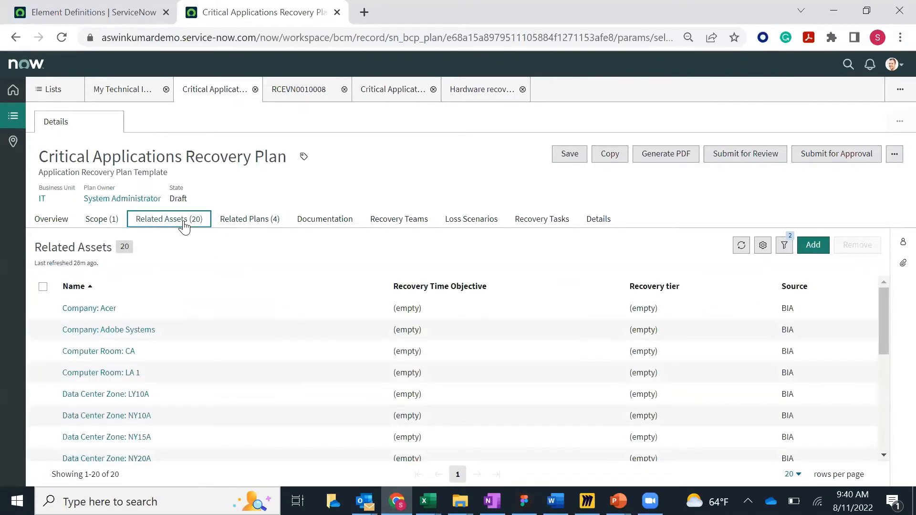
left_click(247, 224)
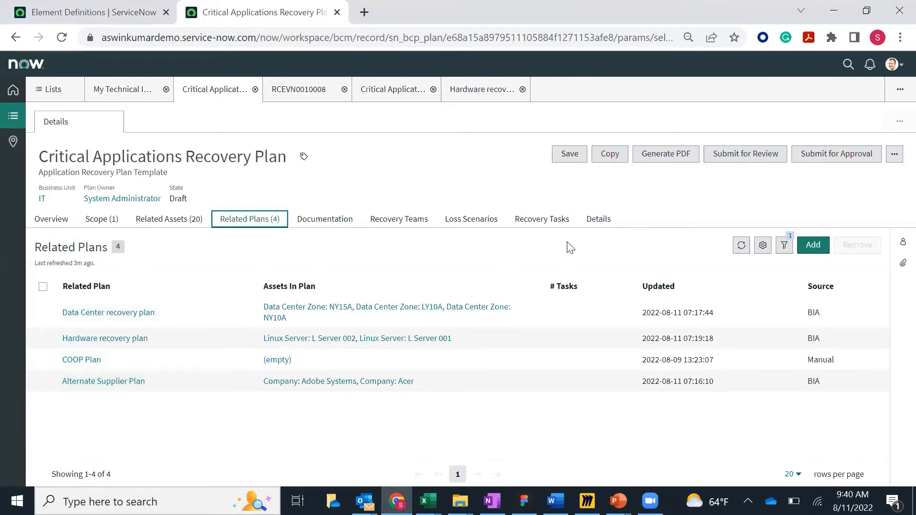
- Go through the Critical Applications Recovery Plan's recovery tasks in order, from Pre-requisite Task1 to Post Recovery Check Task1
left_click(557, 229)
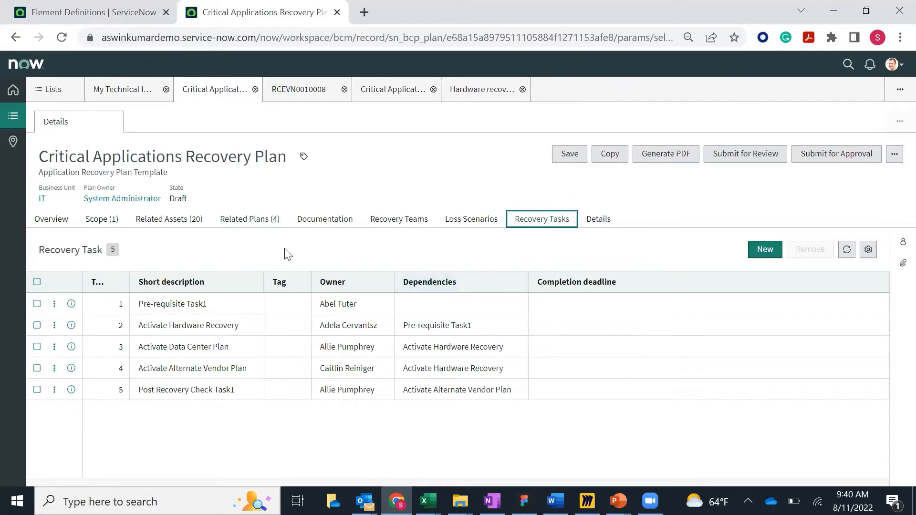
left_click(223, 311)
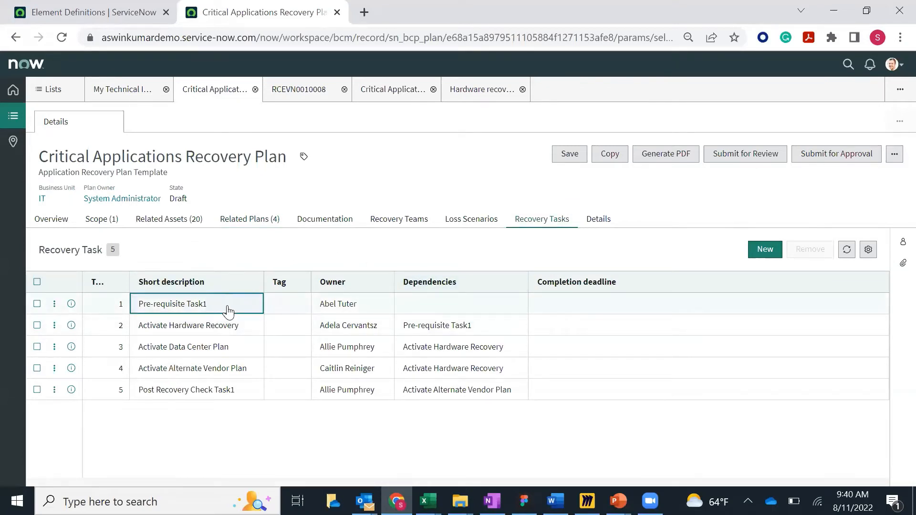
left_click(246, 335)
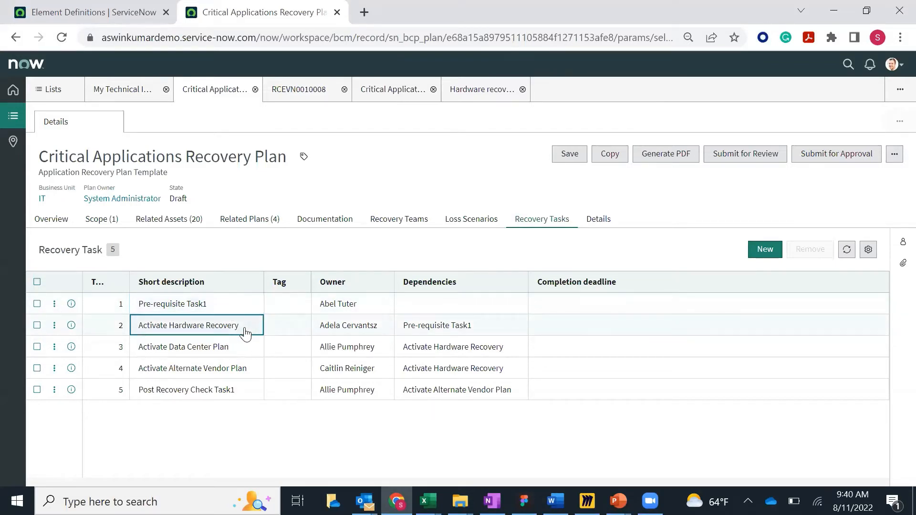
left_click(243, 356)
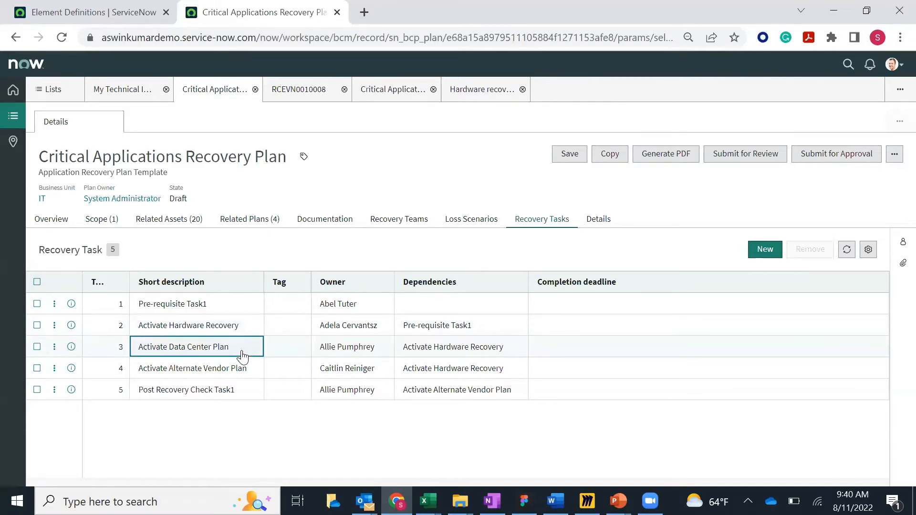
left_click(256, 375)
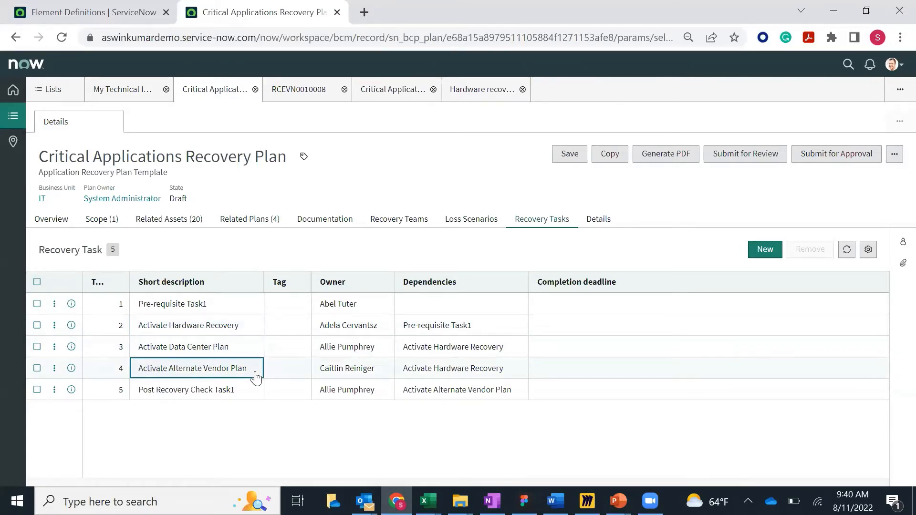
left_click(249, 397)
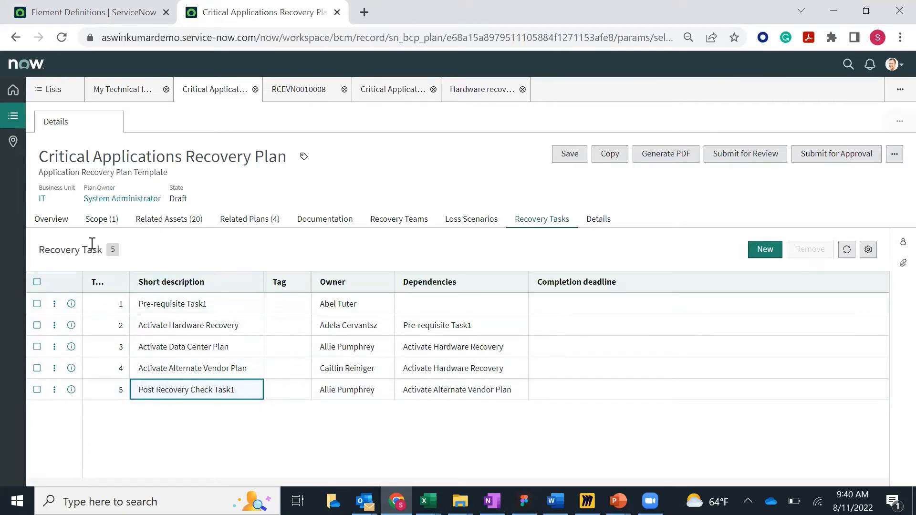
- Revisit the plan's scope alongside its recovery tasks, and check the recovery time objectives of the scope and related assets
left_click(103, 221)
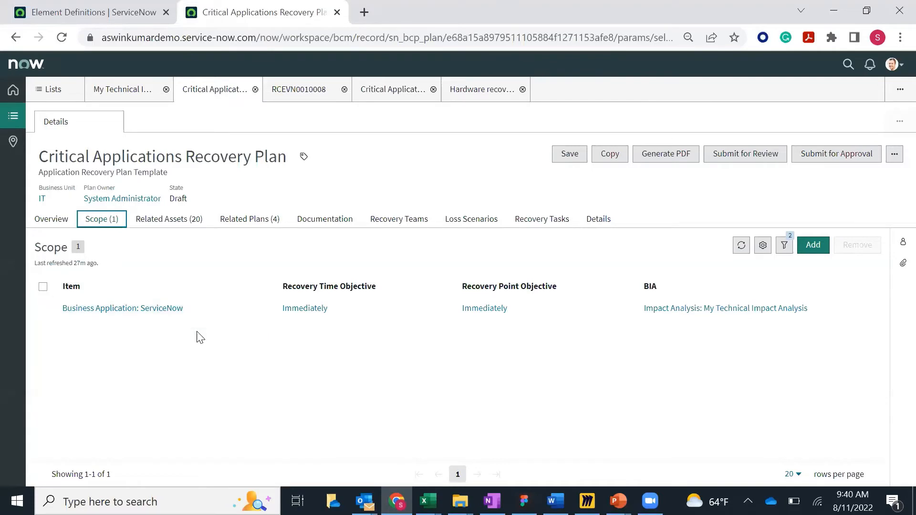
left_click(541, 224)
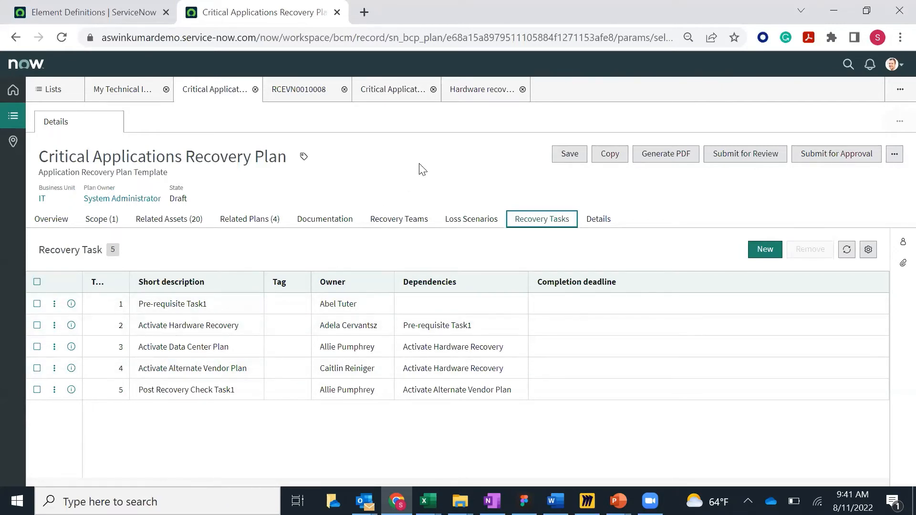
left_click(419, 165)
left_click(107, 220)
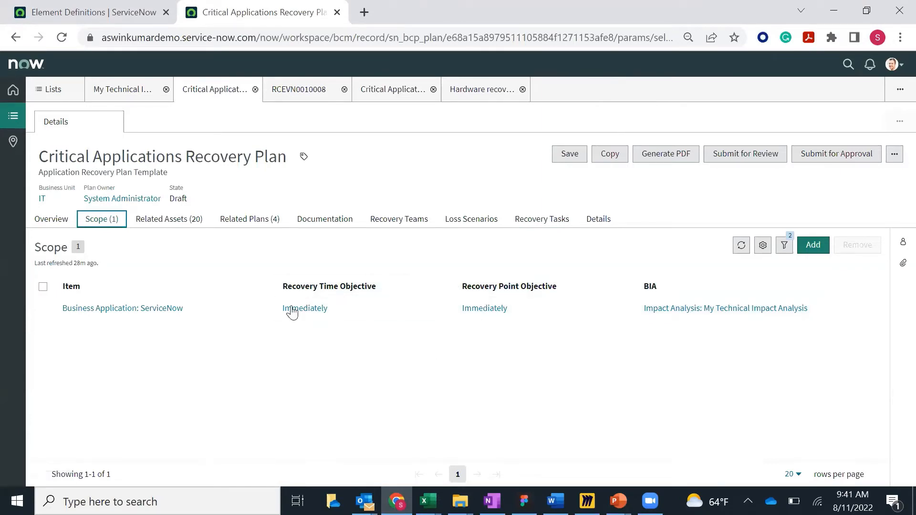
left_click(203, 220)
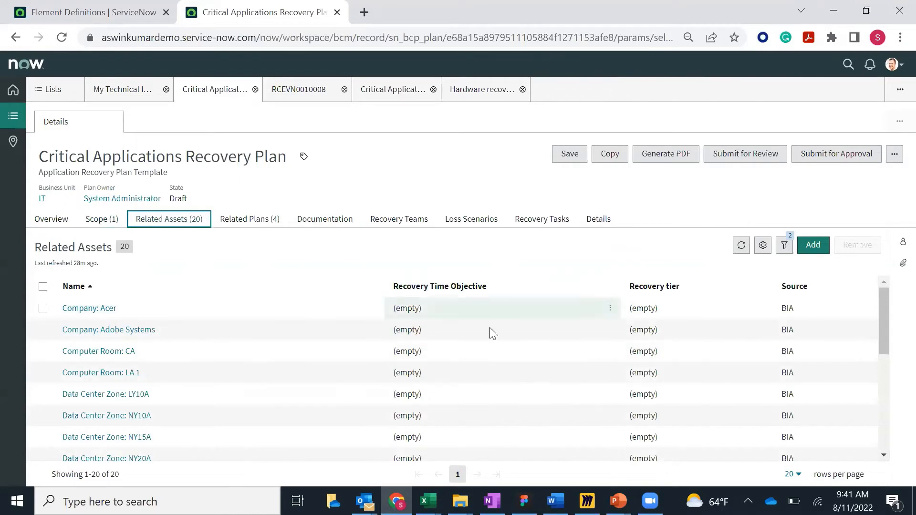
left_click(419, 178)
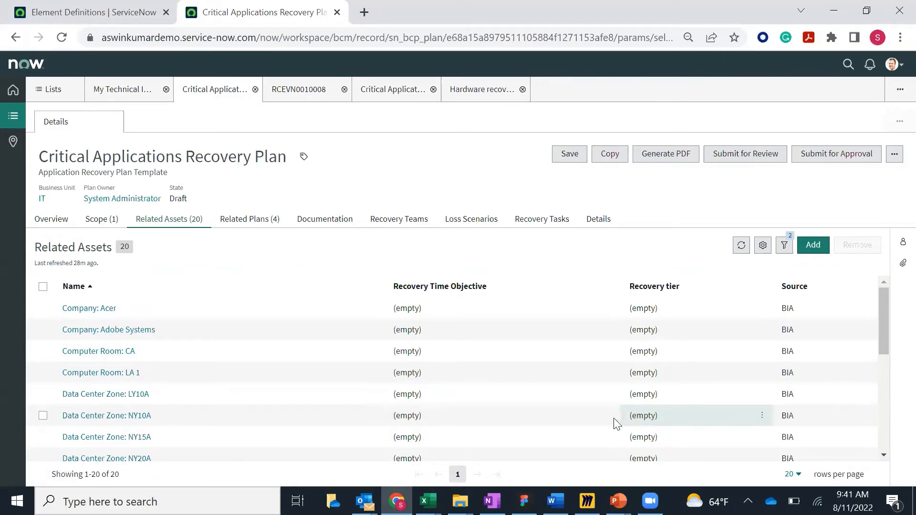
- Check the approved business impact analyses and return to My Technical Impact Analysis
left_click(53, 89)
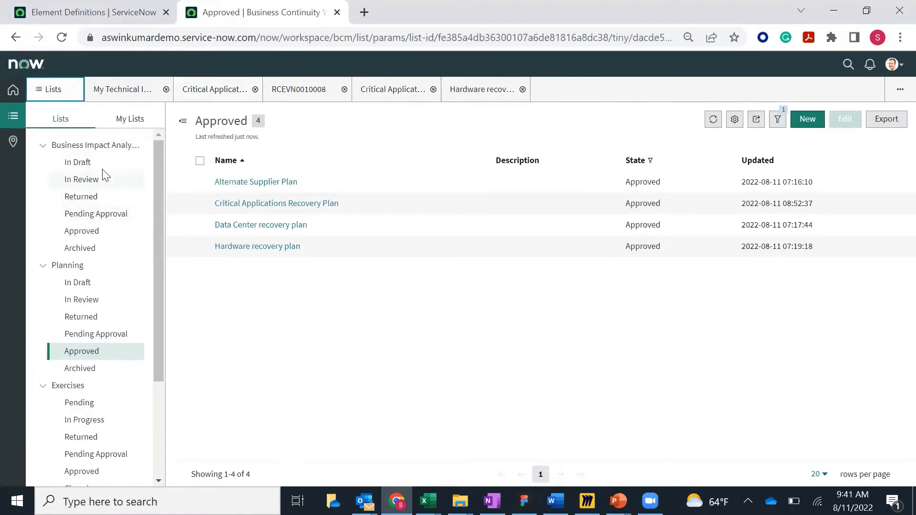
left_click(97, 232)
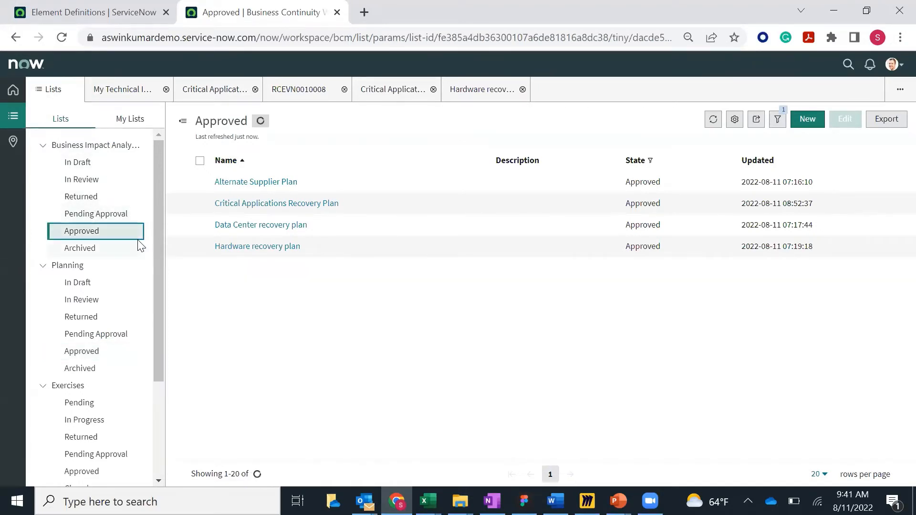
mouse_move(178, 101)
left_click(139, 98)
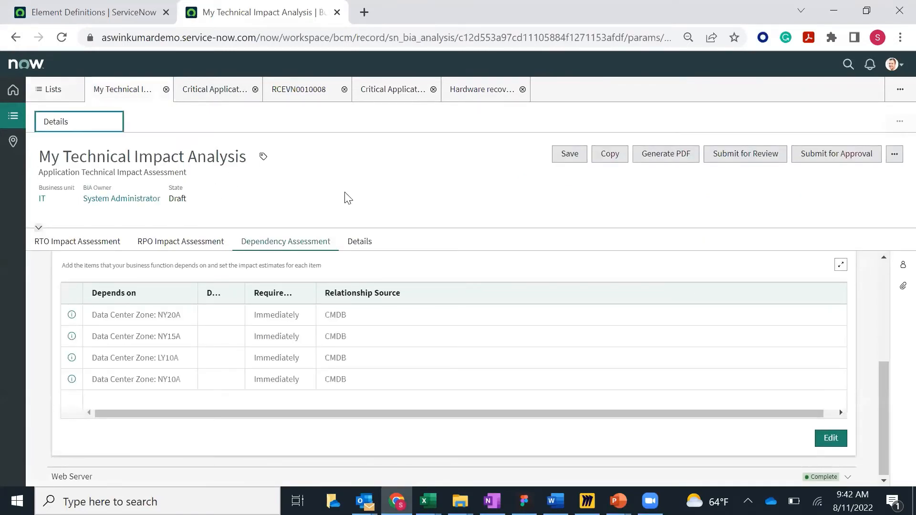
left_click(409, 208)
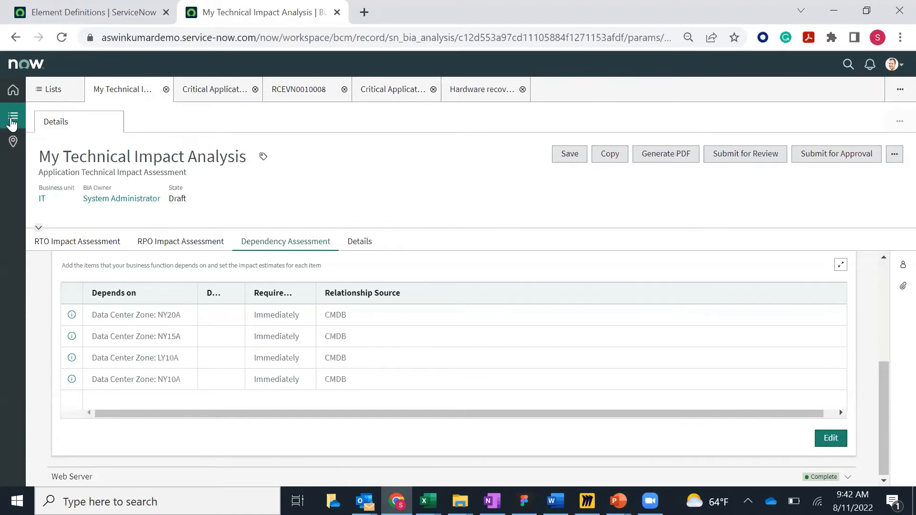
- Open the list of pending exercises
left_click(48, 89)
scroll(115, 323, "down", 3)
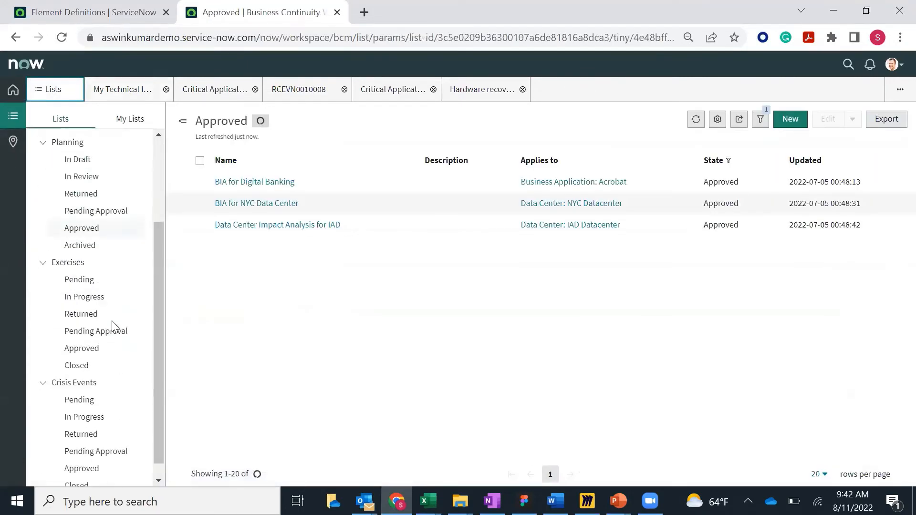
left_click(91, 264)
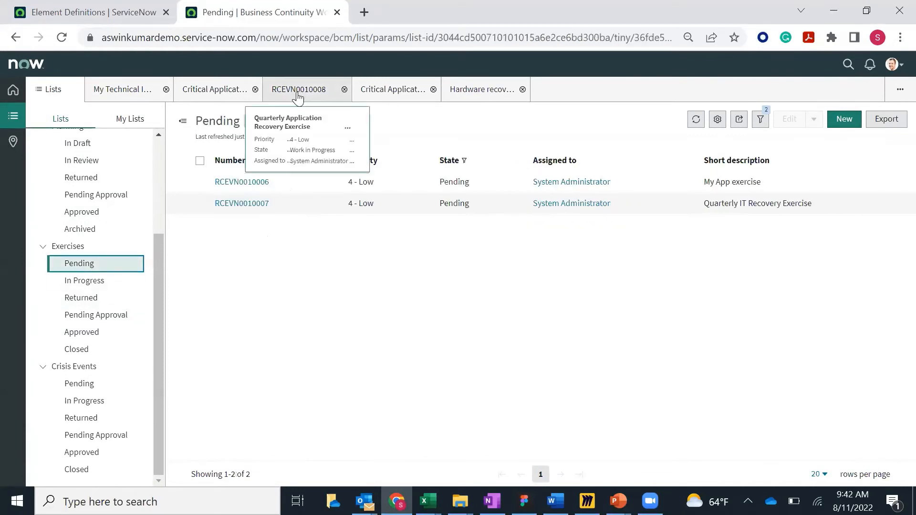
left_click(844, 119)
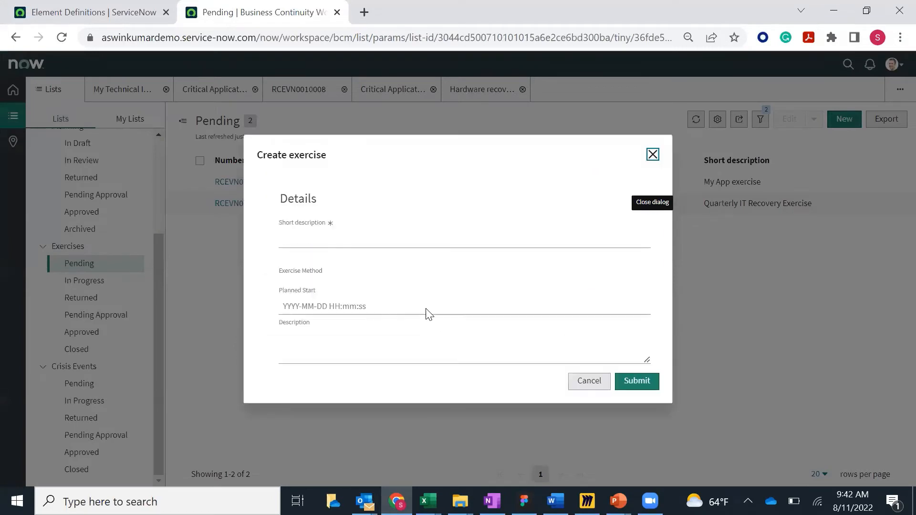
left_click(317, 218)
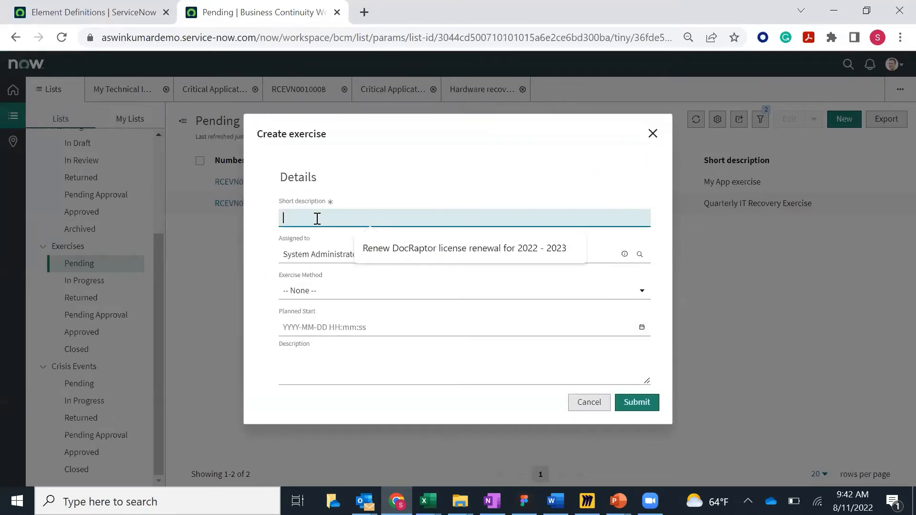
type("Quarterly Application Recovery")
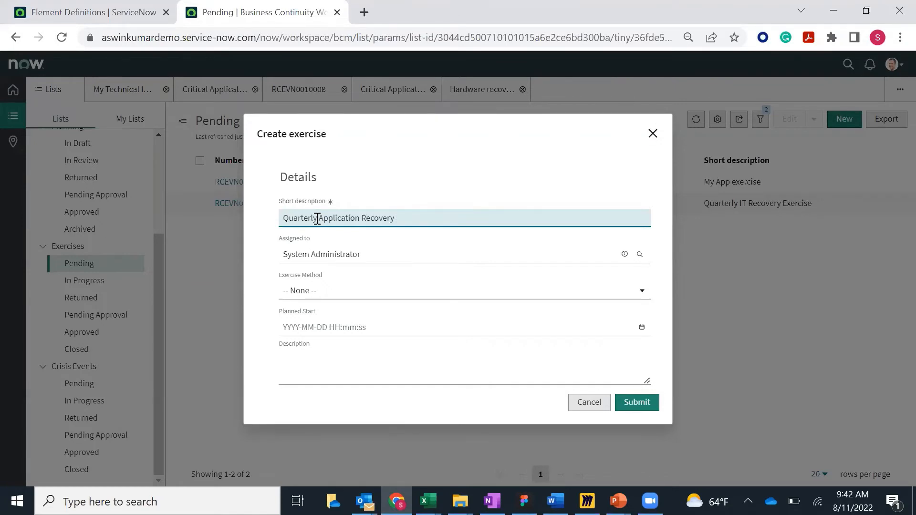
left_click(367, 290)
left_click(350, 379)
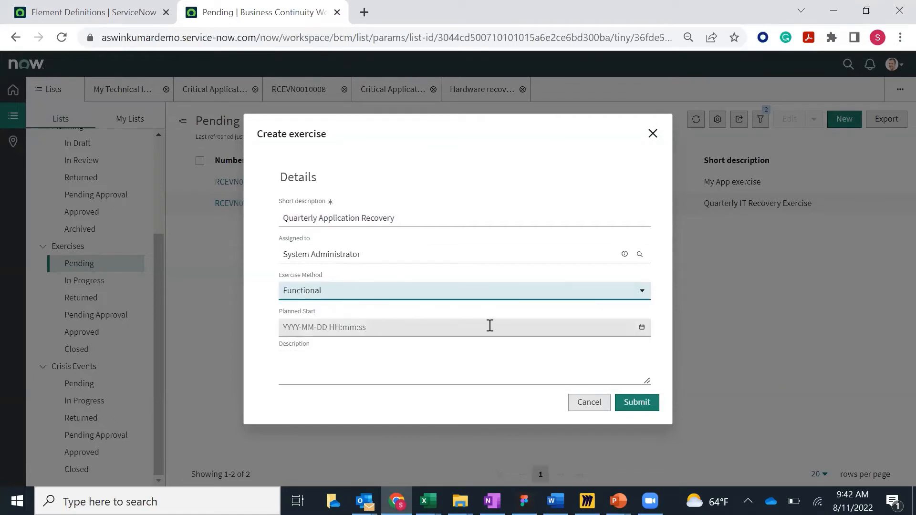
left_click(641, 329)
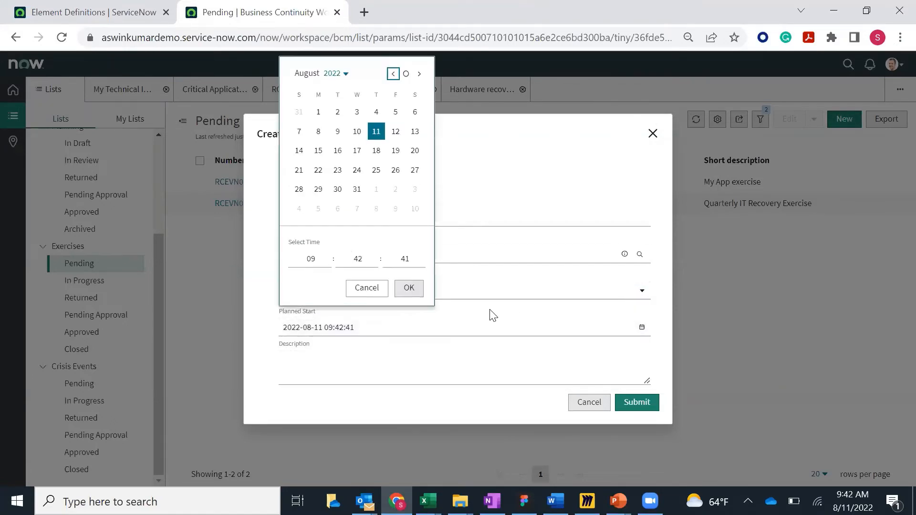
left_click(409, 288)
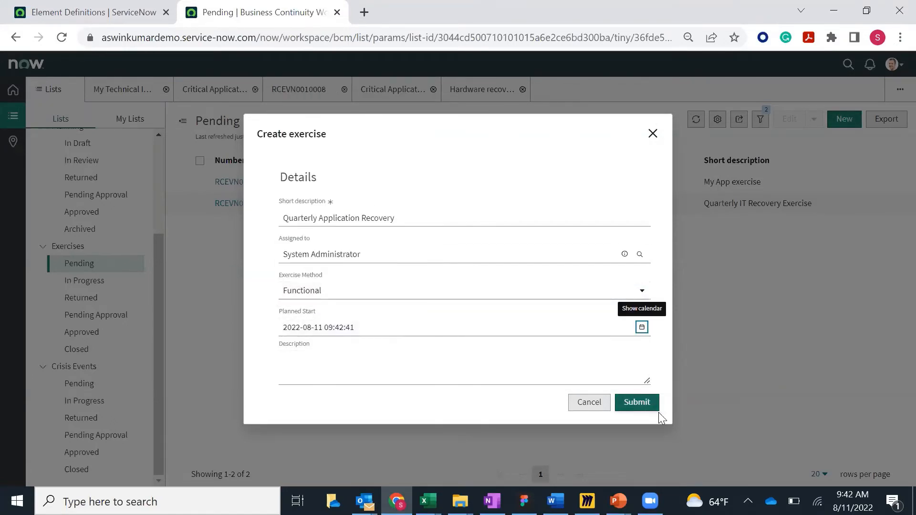
left_click(638, 403)
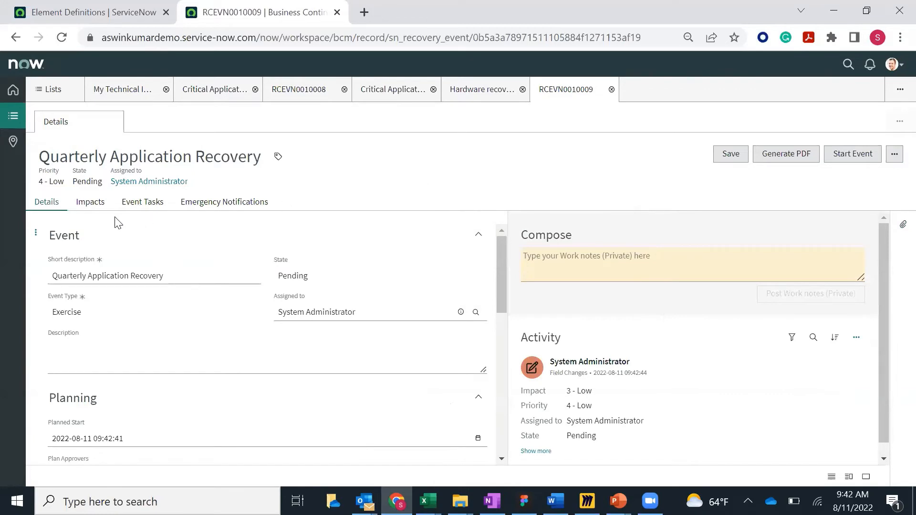
- Open the new exercise's impacts, check the Critical Applications Recovery Plan's scope and related assets for reference, and return to the exercise
left_click(90, 205)
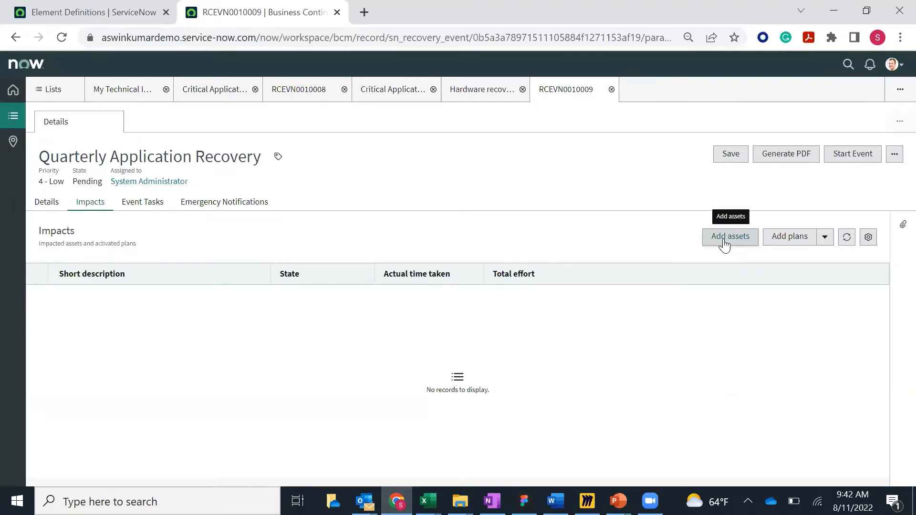
mouse_move(208, 94)
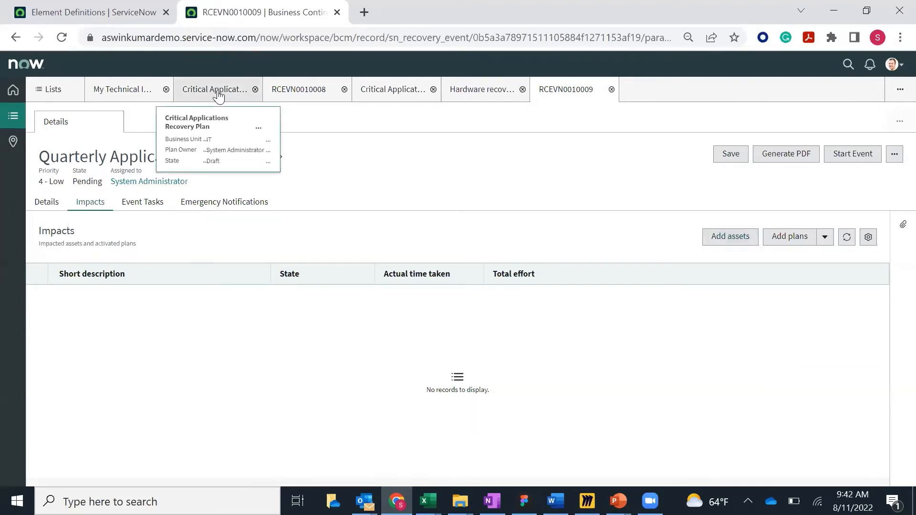
left_click(218, 95)
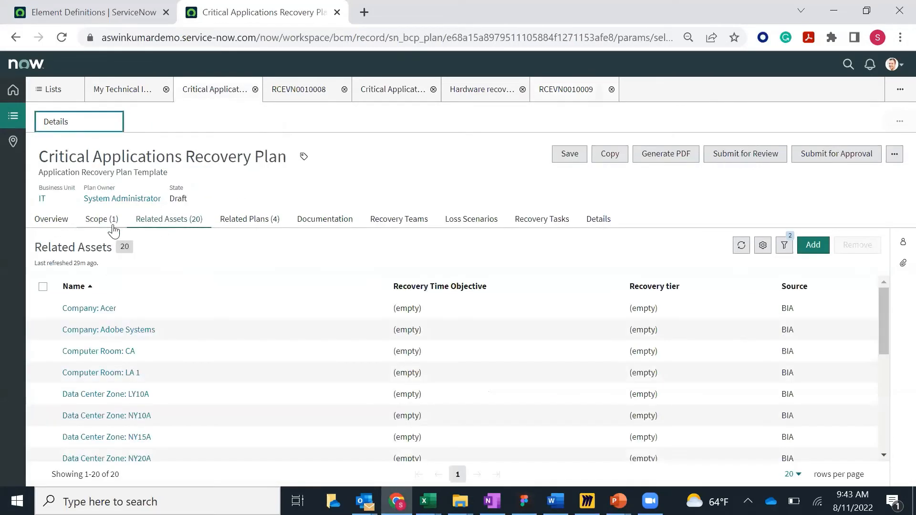
left_click(102, 220)
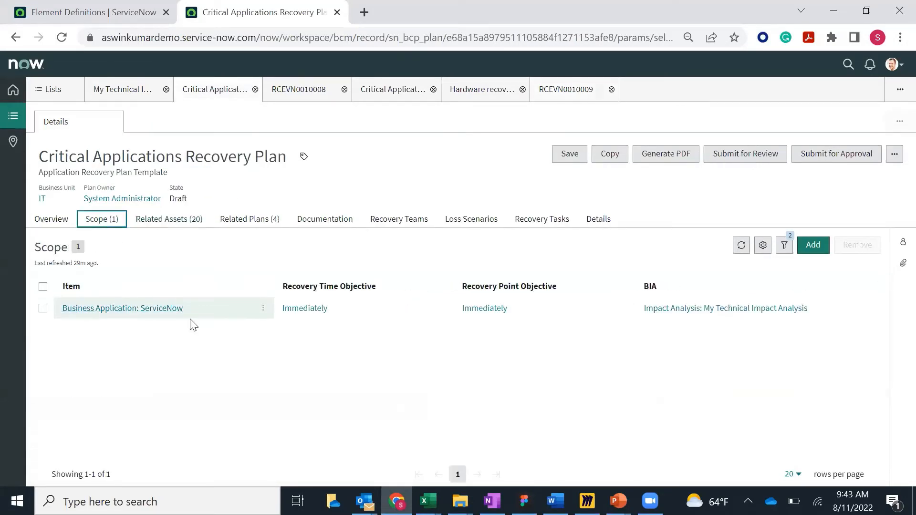
left_click(191, 224)
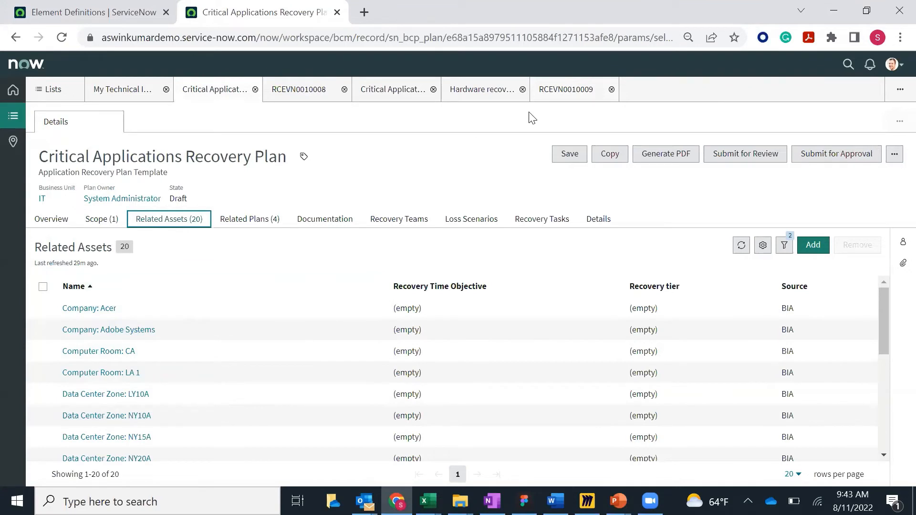
left_click(557, 91)
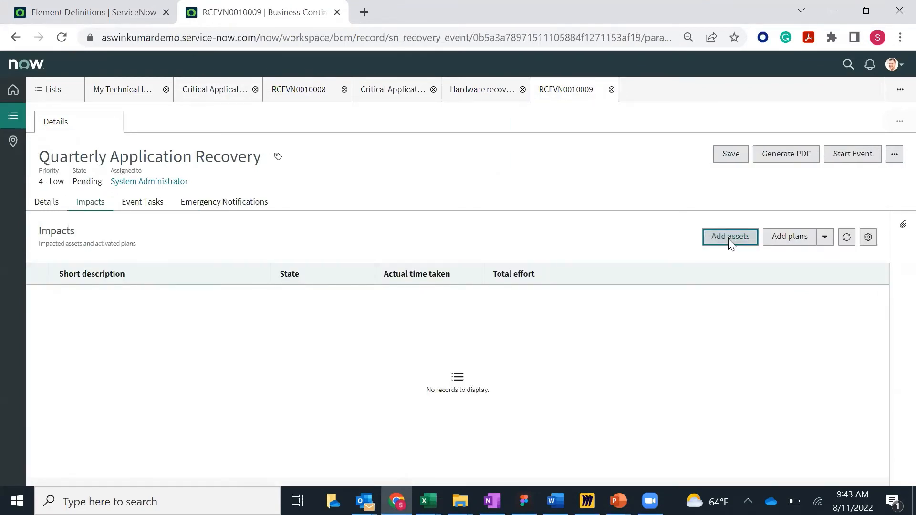
- Add the ServiceNow application from the Applications item type as an impacted asset of the Quarterly Application Recovery exercise
left_click(730, 237)
left_click(363, 288)
scroll(331, 381, "down", 4)
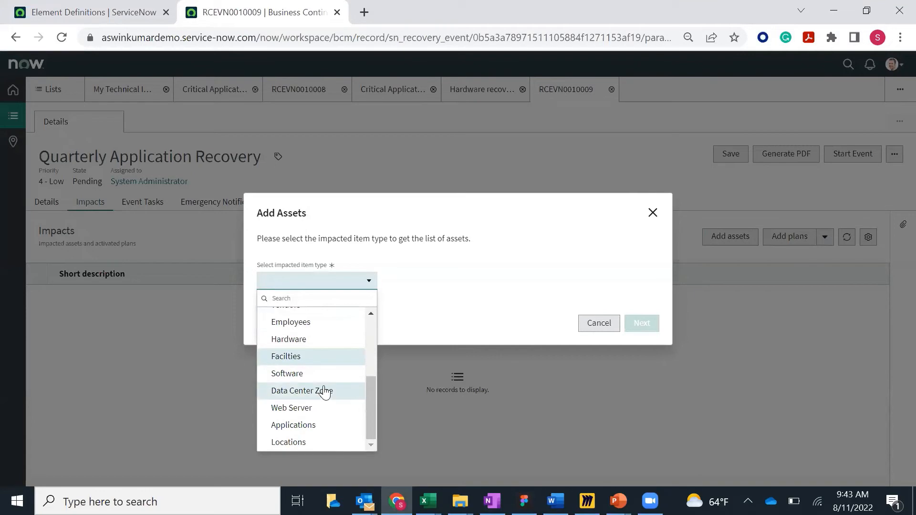
left_click(309, 425)
left_click(641, 324)
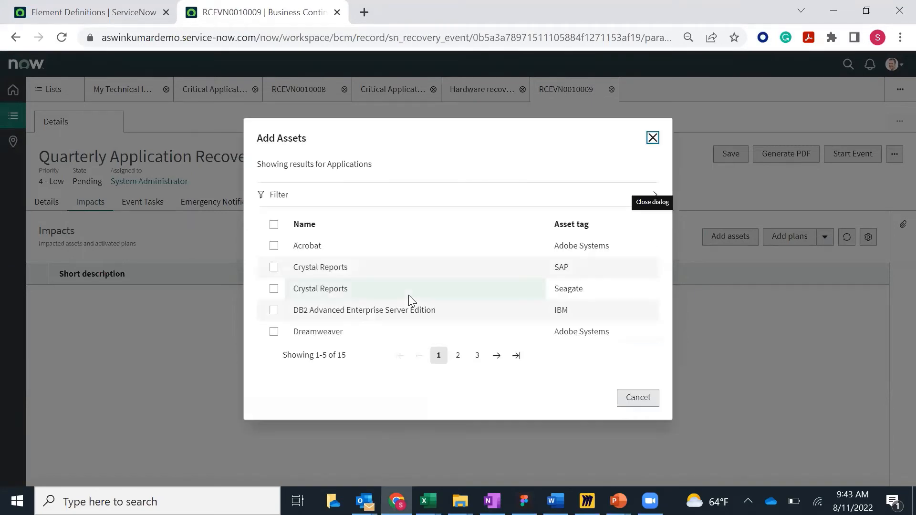
left_click(457, 357)
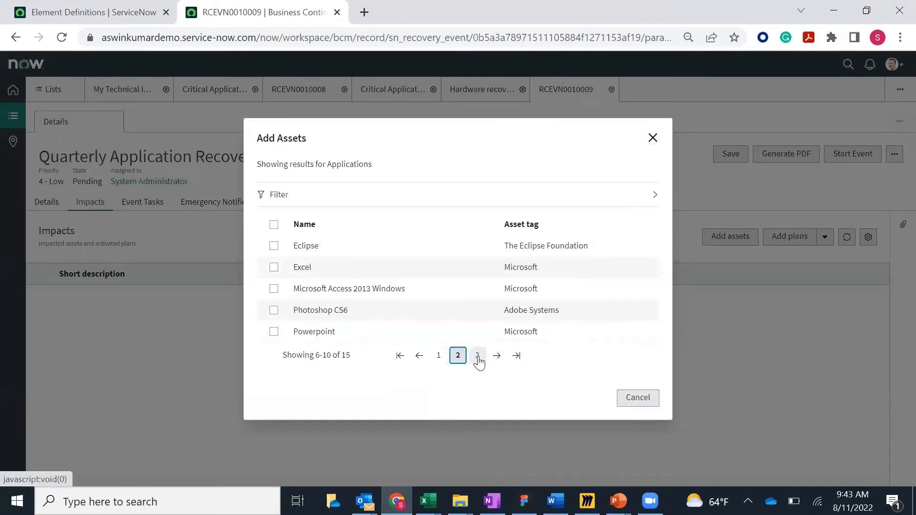
left_click(476, 355)
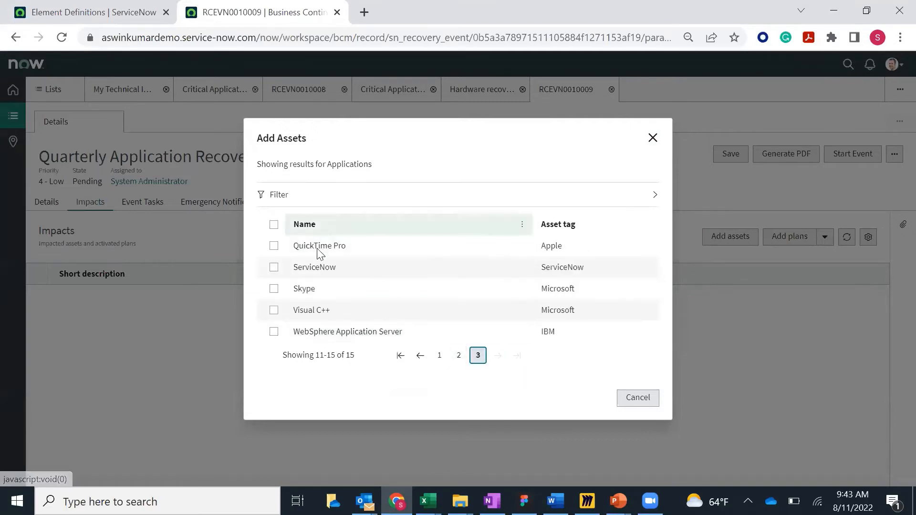
left_click(274, 267)
left_click(637, 399)
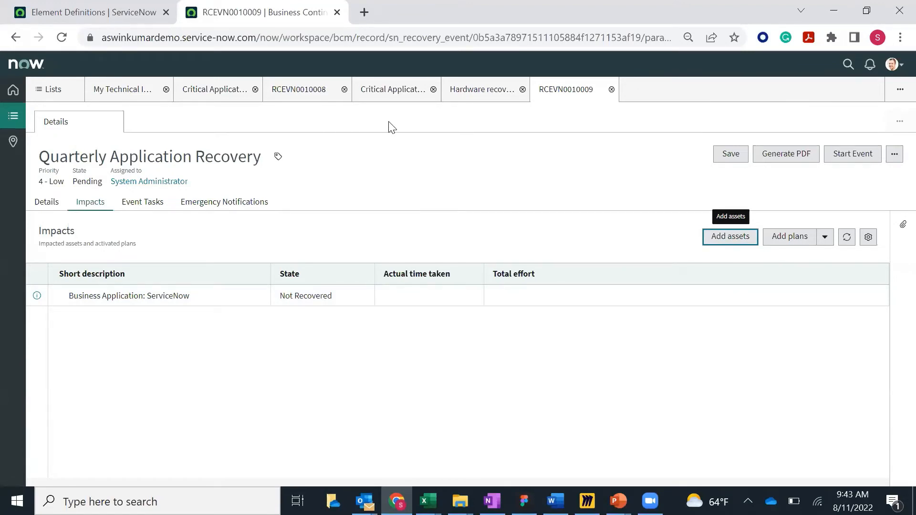
- Examine the full list of impacted assets and activated plans in the existing Quarterly Application Recovery Exercise
left_click(388, 95)
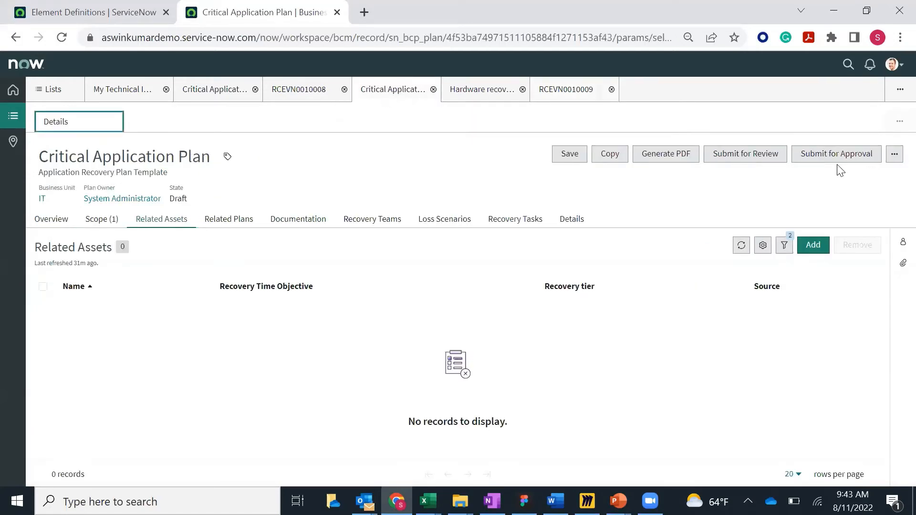
left_click(290, 93)
left_click(92, 204)
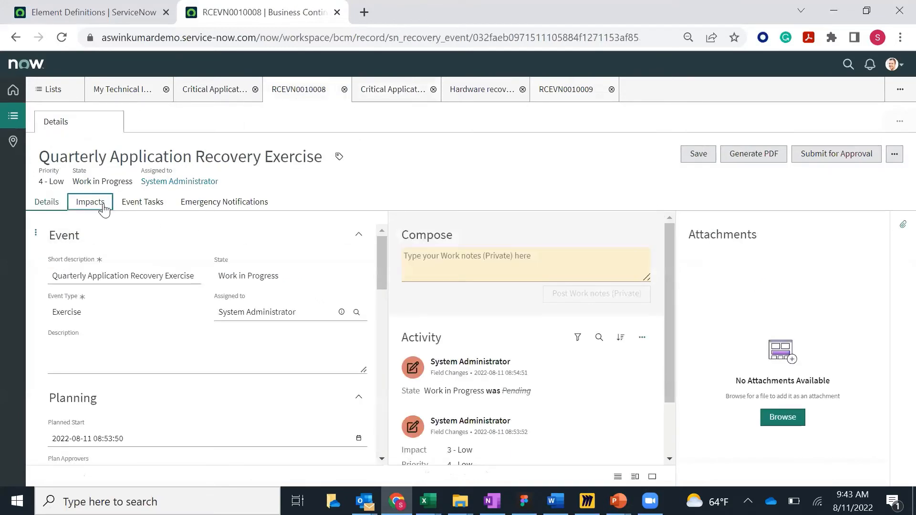
left_click(901, 227)
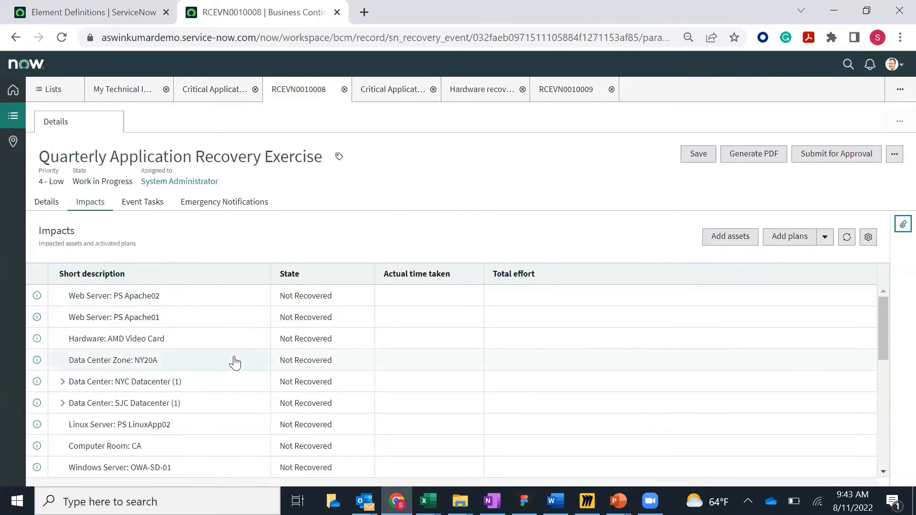
scroll(235, 364, "down", 5)
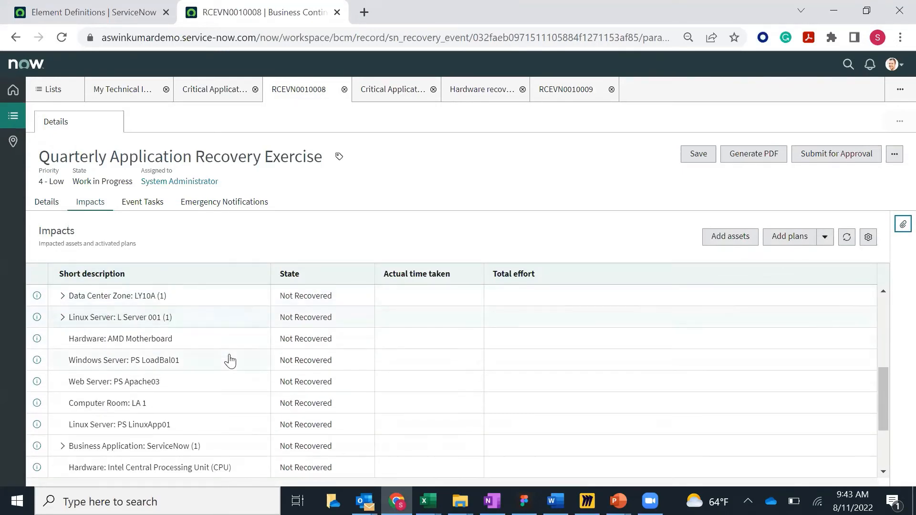
scroll(230, 360, "down", 2)
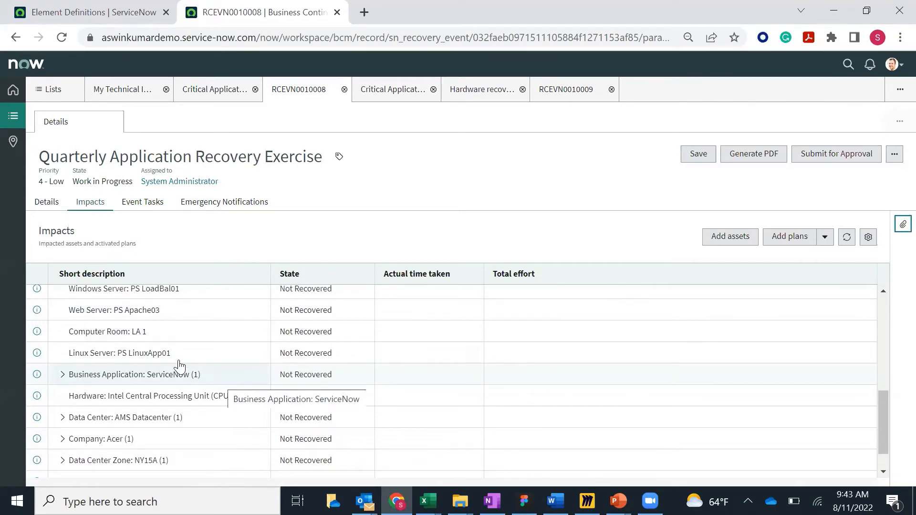
scroll(188, 351, "up", 2)
scroll(130, 315, "up", 2)
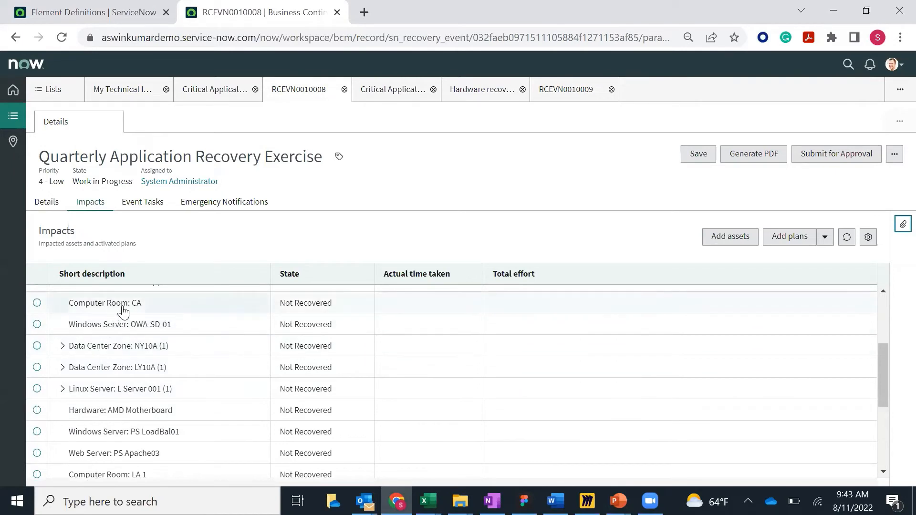
scroll(122, 309, "up", 5)
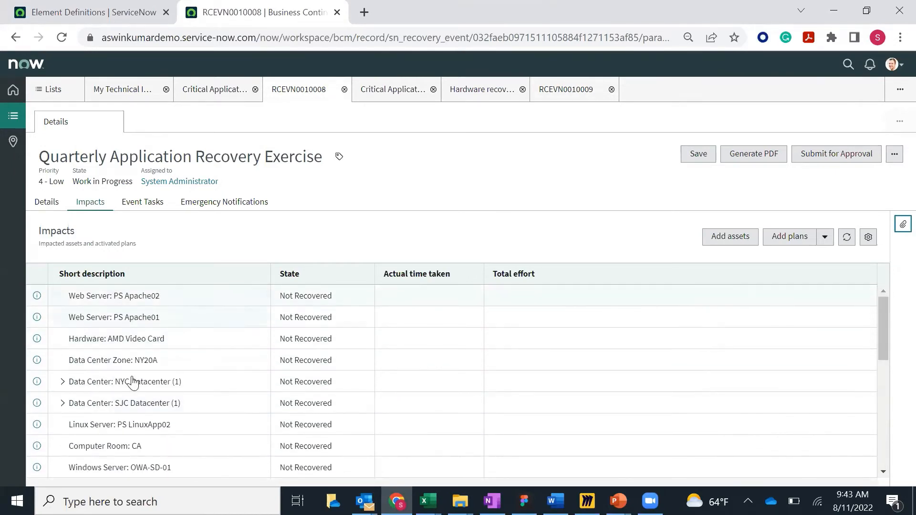
scroll(162, 361, "down", 5)
scroll(163, 363, "down", 5)
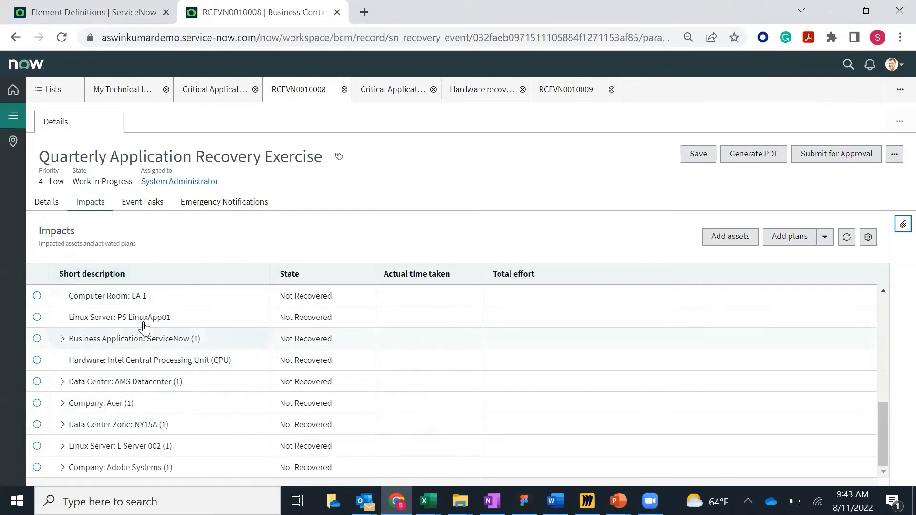
- Compare the exercise's event tasks for the Critical Applications Recovery Plan with those of its related hardware, data center and alternate supplier plans
left_click(141, 204)
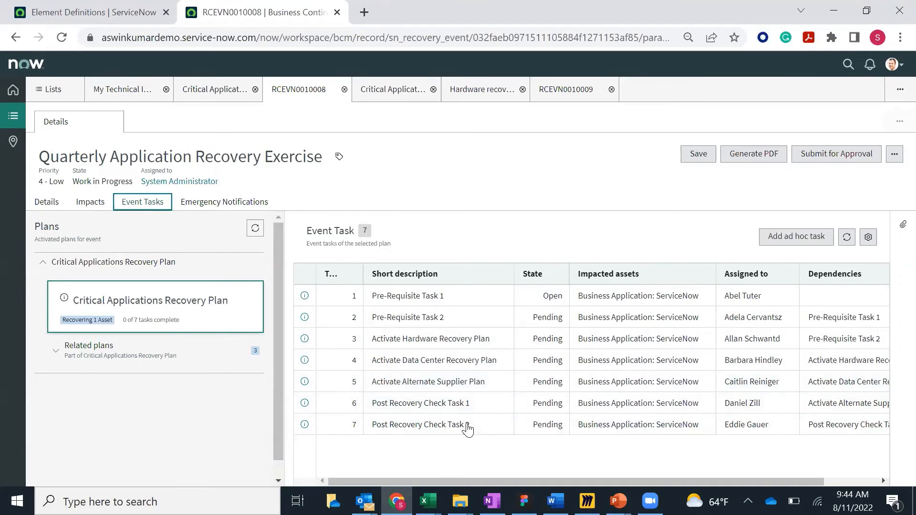
left_click(54, 354)
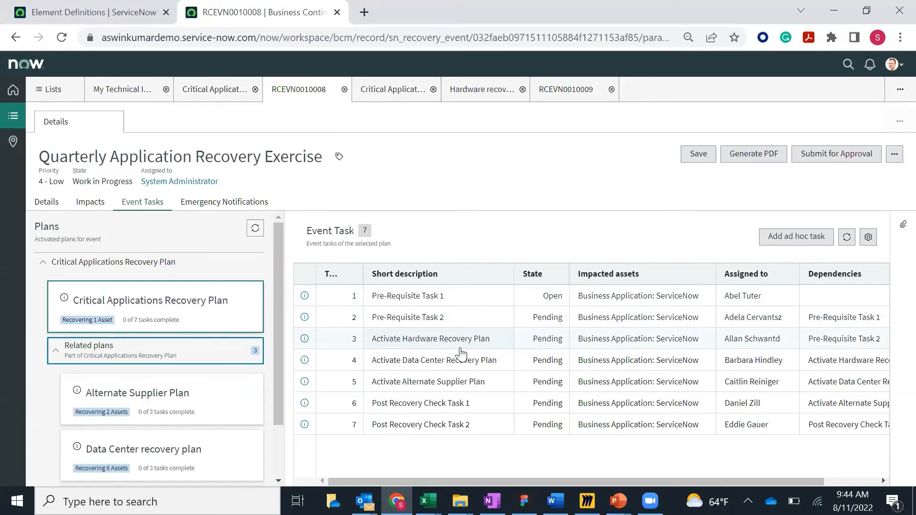
scroll(244, 347, "down", 2)
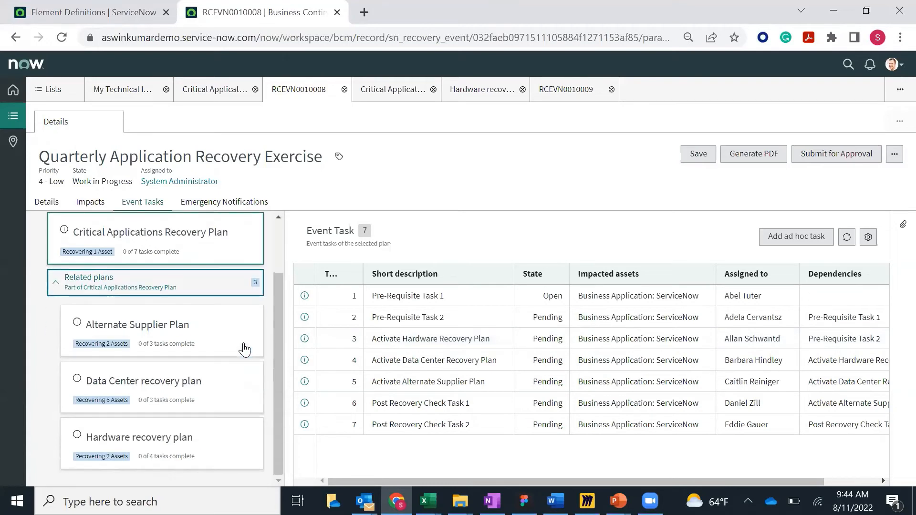
left_click(192, 428)
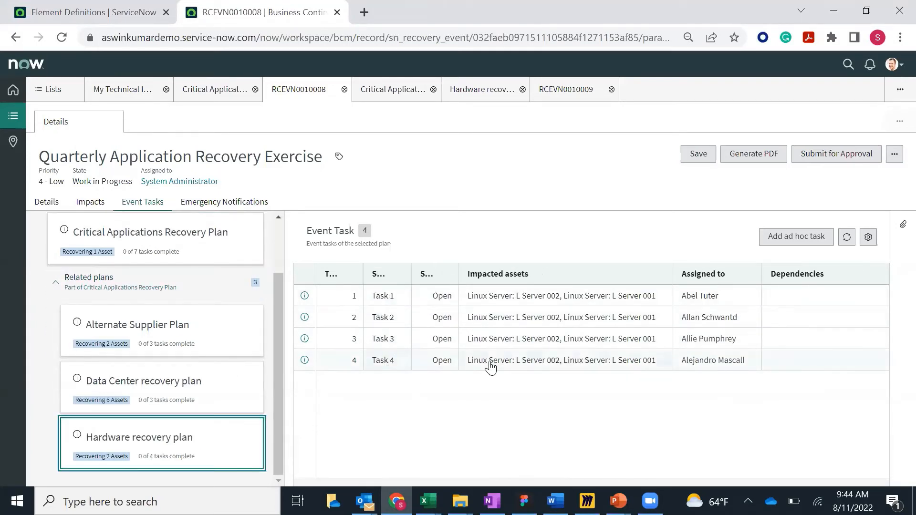
left_click(193, 256)
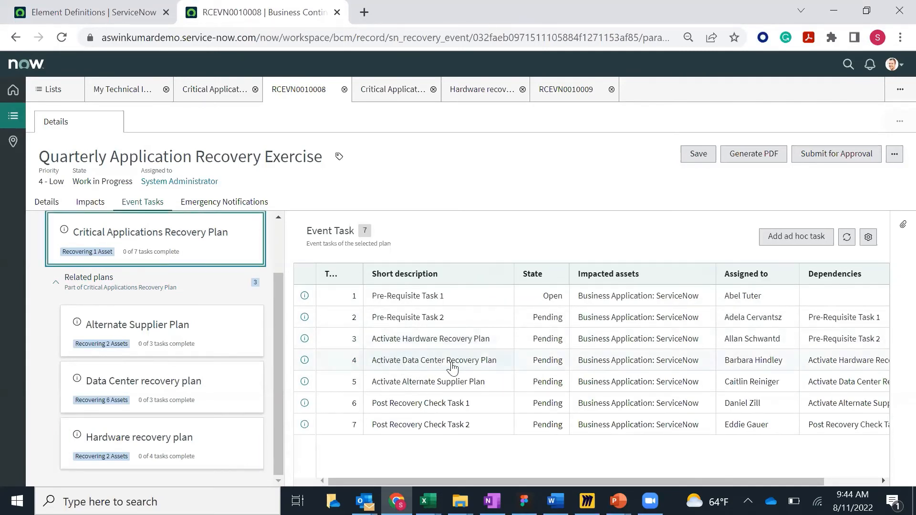
left_click(190, 382)
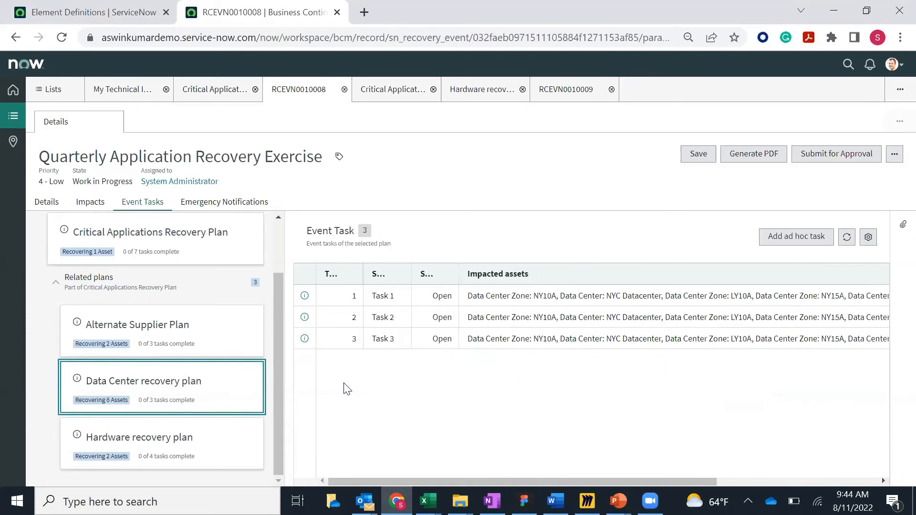
left_click(215, 241)
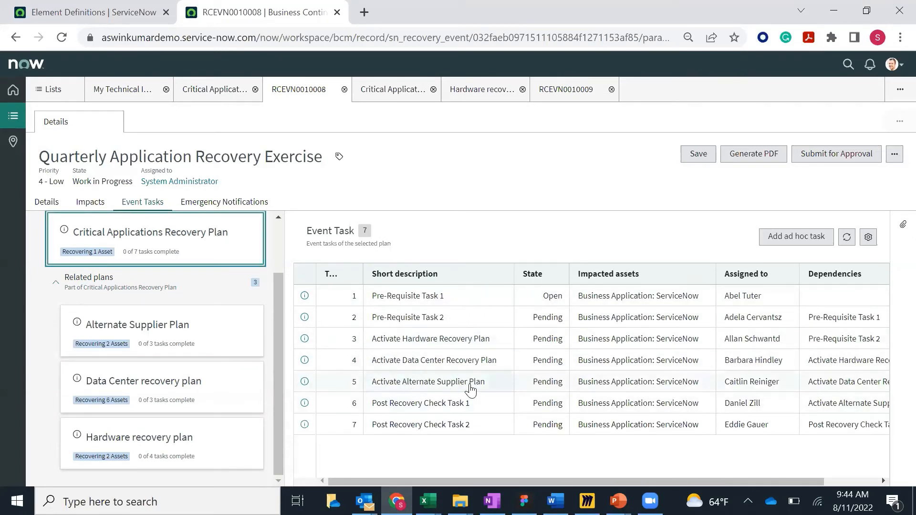
left_click(219, 333)
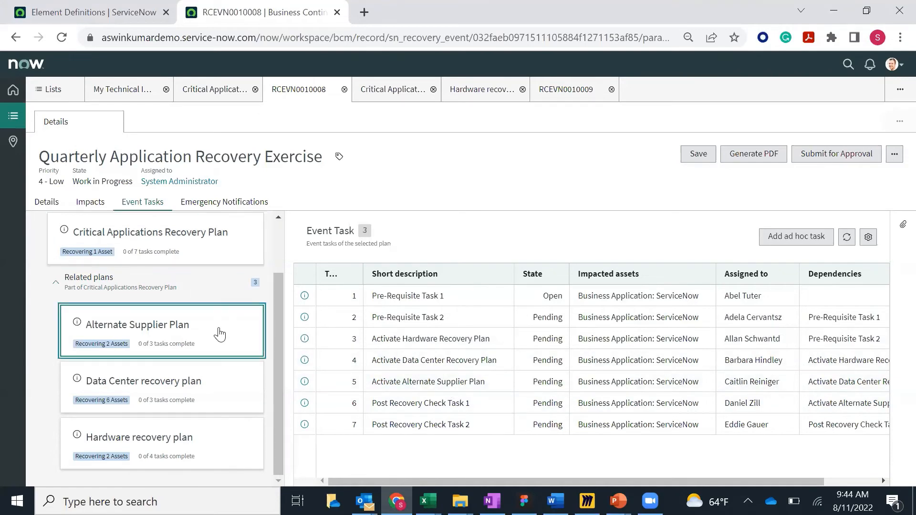
left_click(239, 239)
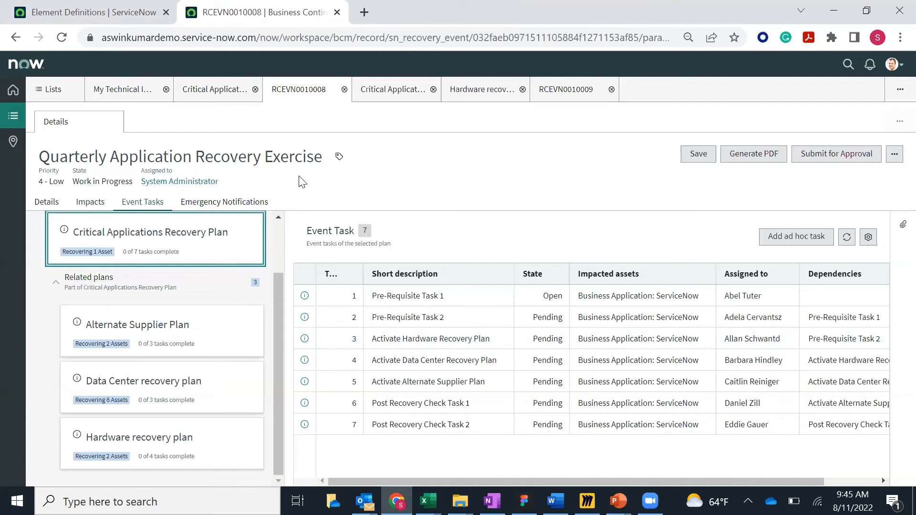
- Review the Critical Applications Recovery Plan's event tasks that activate the hardware, data center and alternate supplier plans
left_click(370, 175)
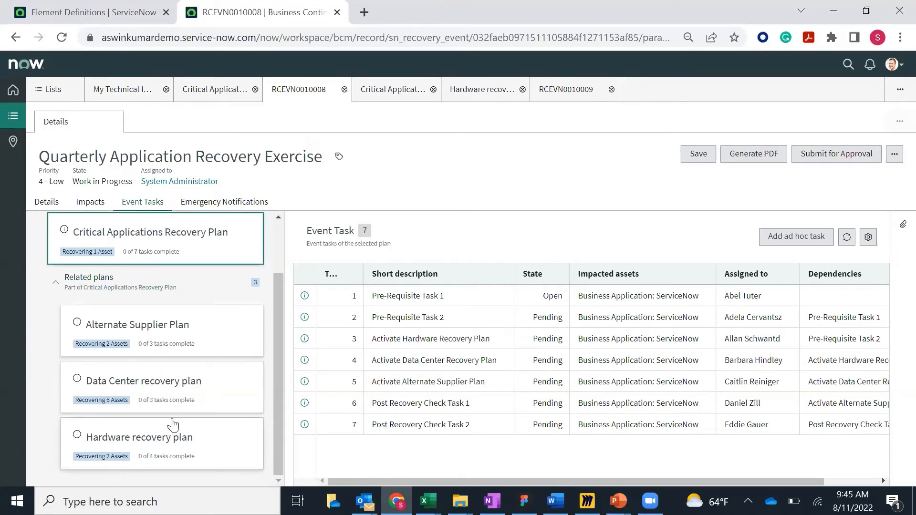
left_click(415, 348)
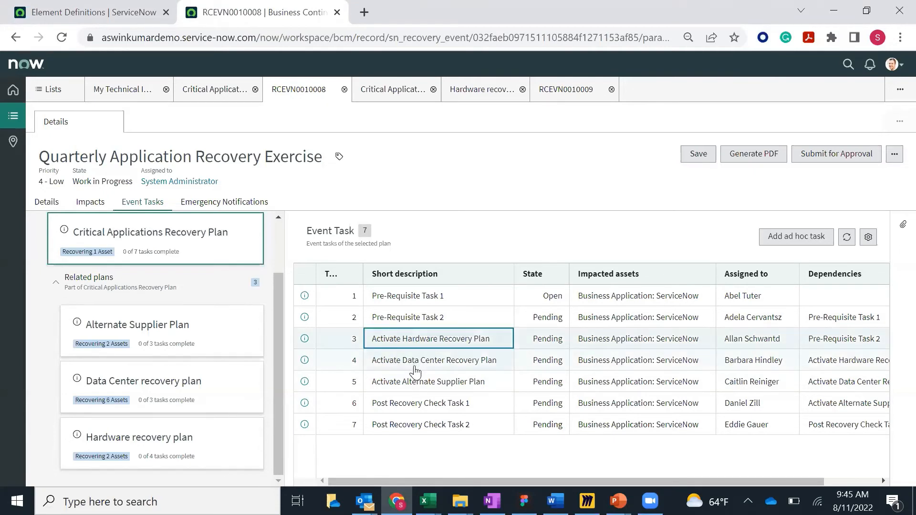
left_click(414, 367)
left_click(418, 383)
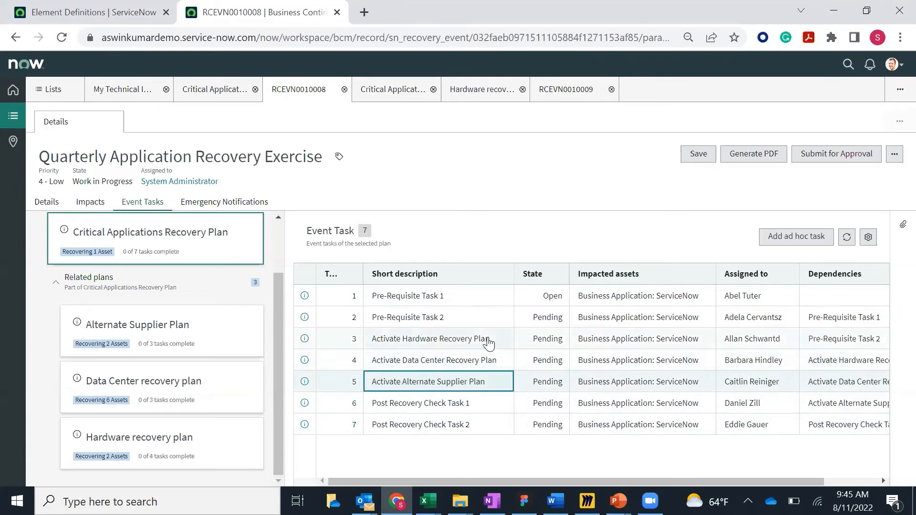
left_click(452, 166)
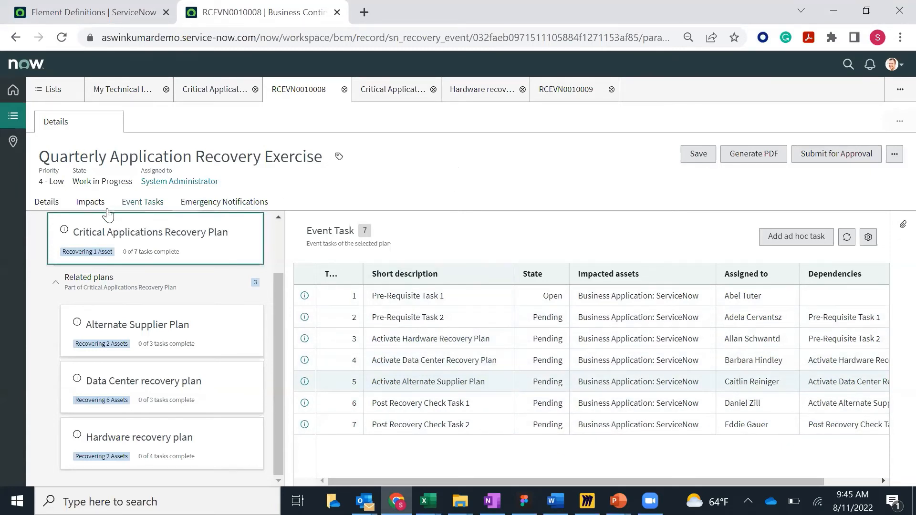
- Examine the impacted assets of the Quarterly Application Recovery Exercise and their recovery state, actual time and effort fields
left_click(90, 202)
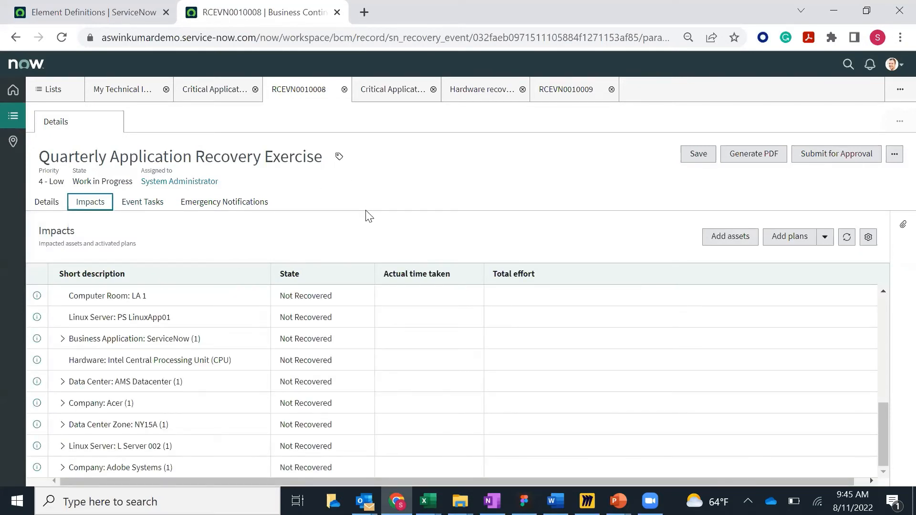
left_click(390, 192)
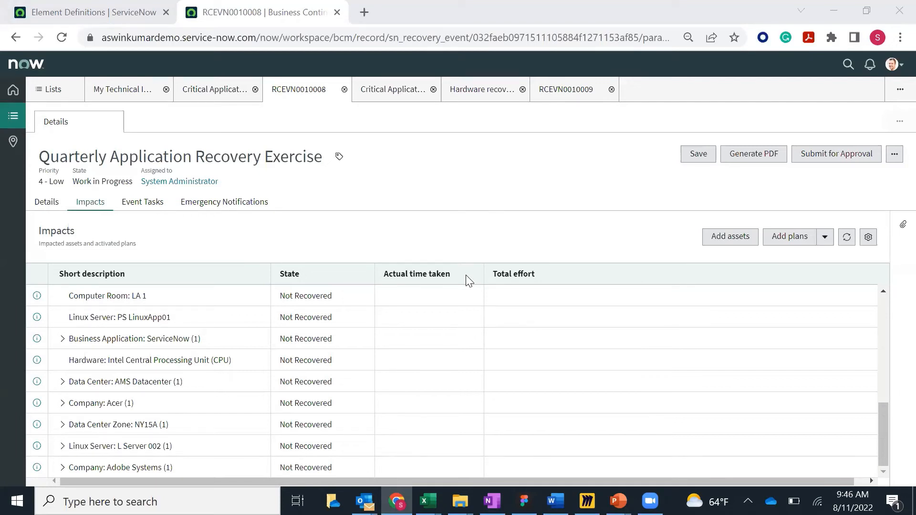
left_click(478, 194)
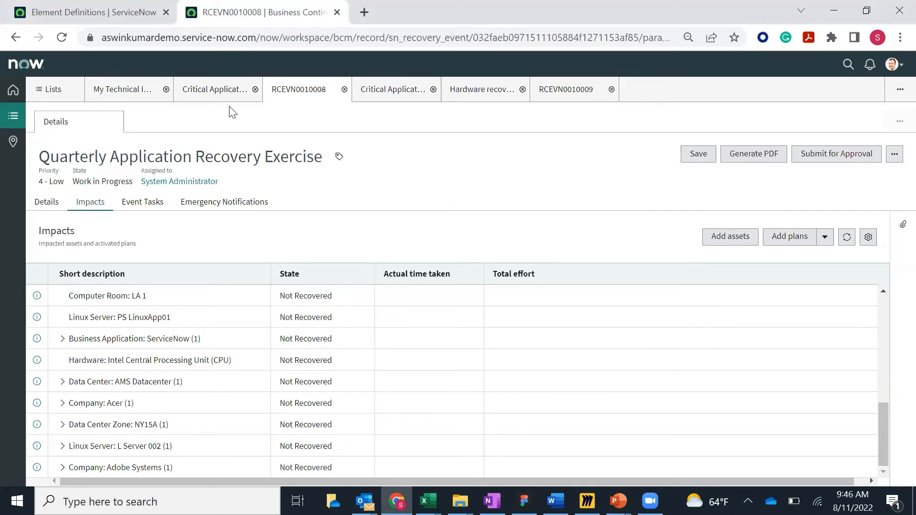
- Examine the recovery tasks, owners and dependencies defined in the Critical Applications Recovery Plan
left_click(214, 92)
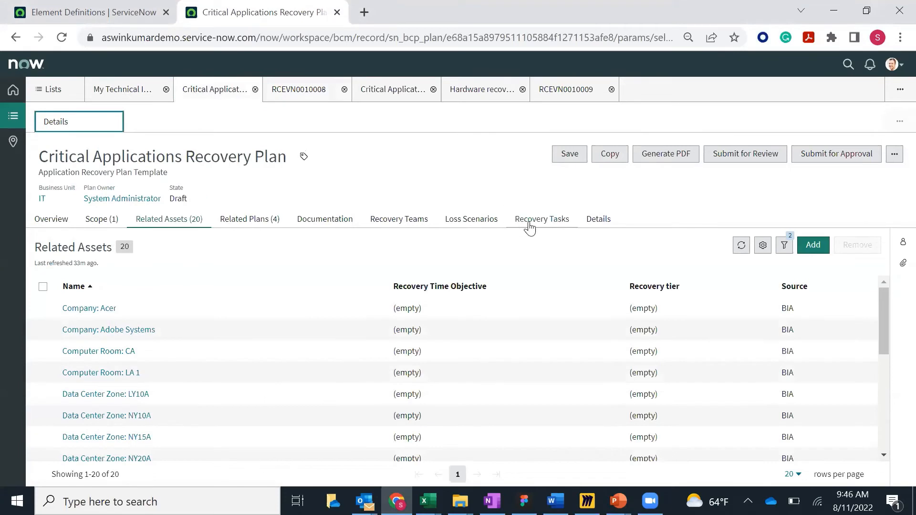
left_click(418, 171)
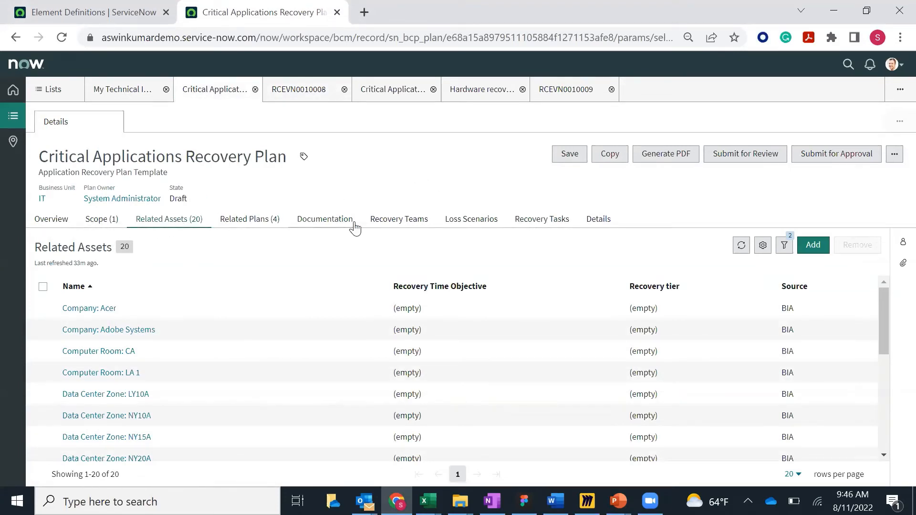
left_click(541, 224)
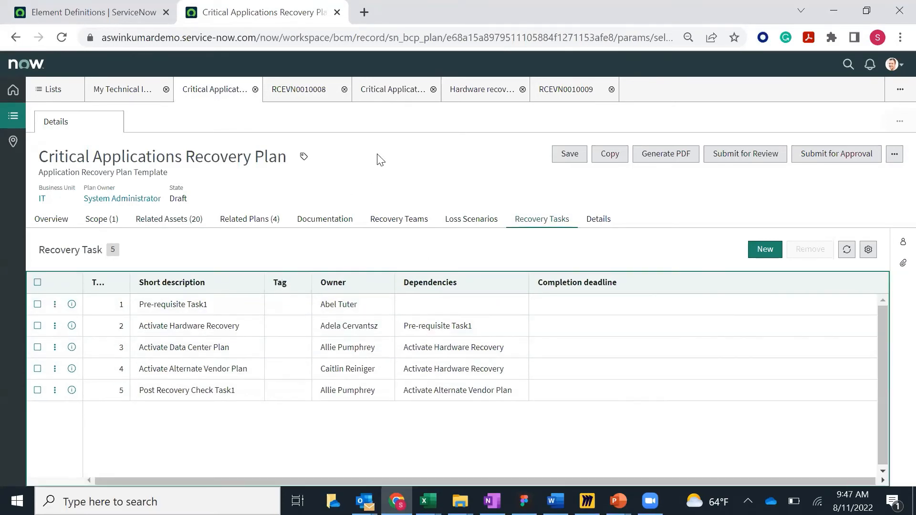
- Check the impacts of the pending Quarterly Application Recovery exercise RCEVN0010009 and return to exercise RCEVN0010008
left_click(547, 100)
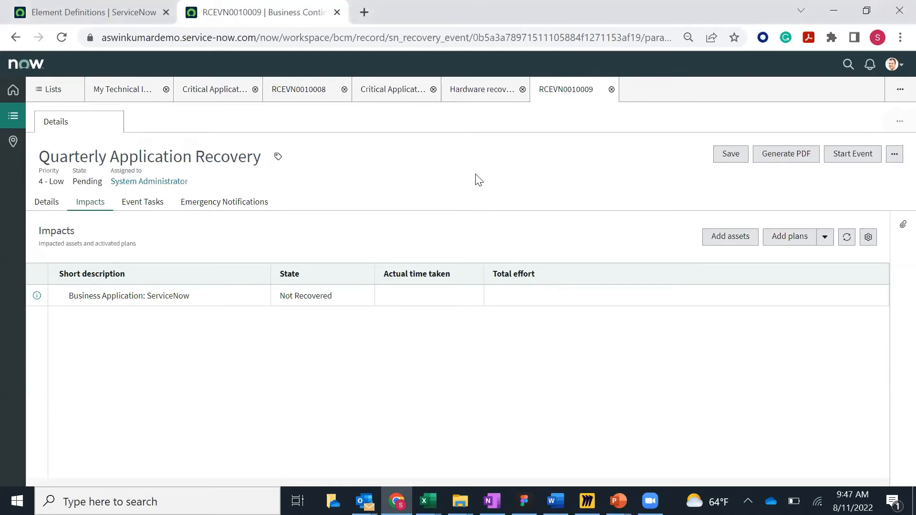
left_click(470, 91)
left_click(290, 100)
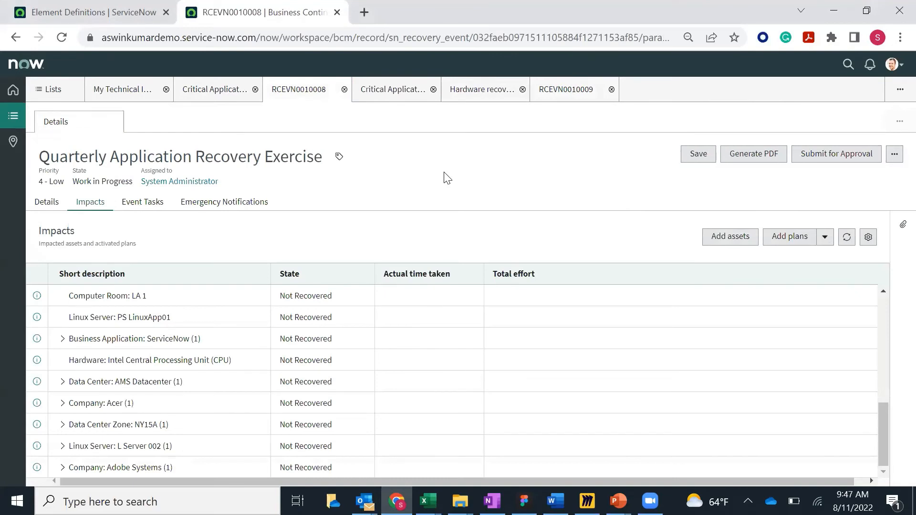
- Open Pre-Requisite Task 1 from the exercise's event tasks and set it to Work in Progress
left_click(134, 205)
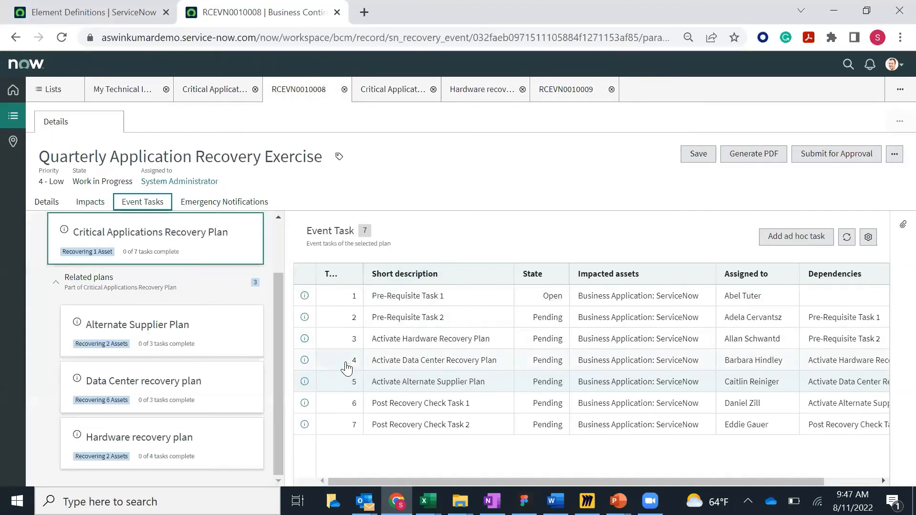
left_click(305, 296)
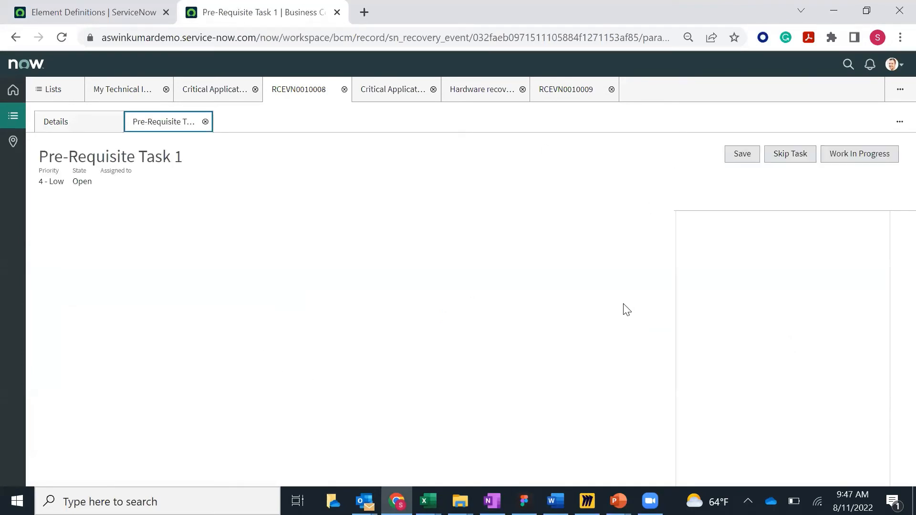
left_click(769, 164)
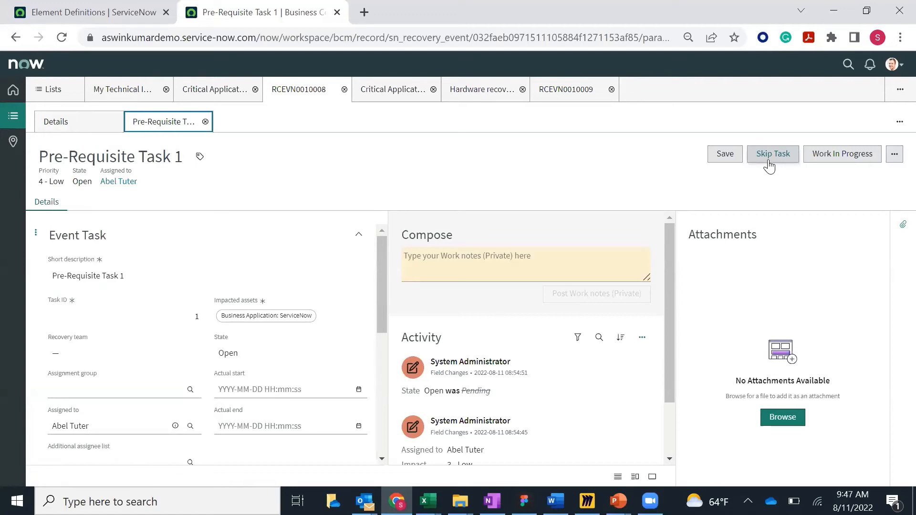
left_click(835, 161)
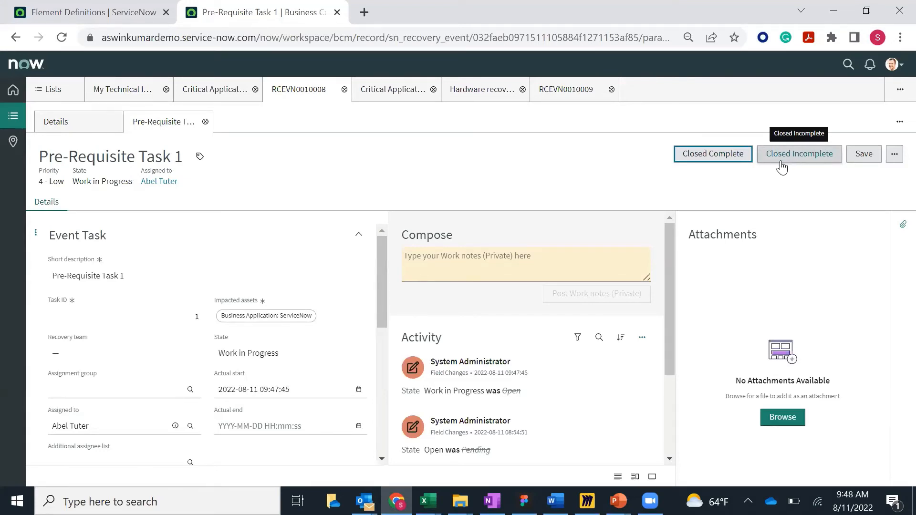
- Review Pre-Requisite Task 1's assignment, dependencies, plan details and work notes, and close the task record
scroll(342, 428, "down", 3)
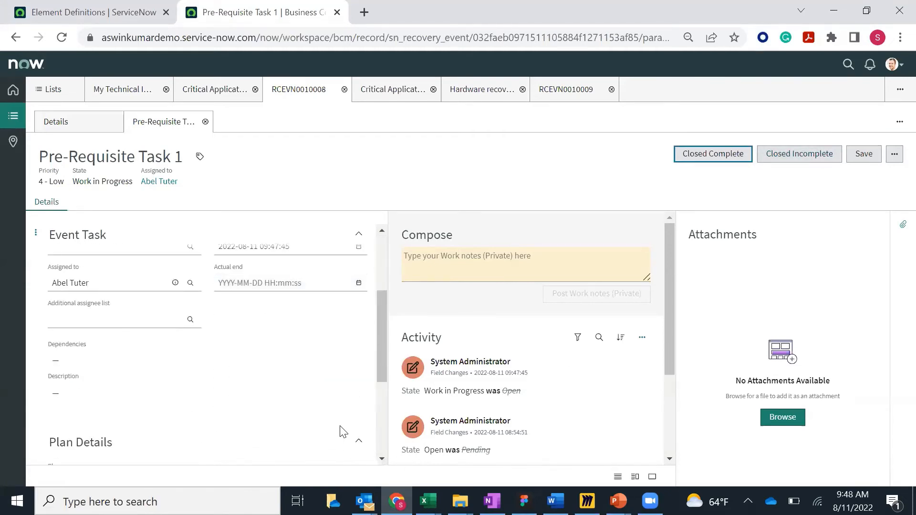
scroll(342, 432, "down", 2)
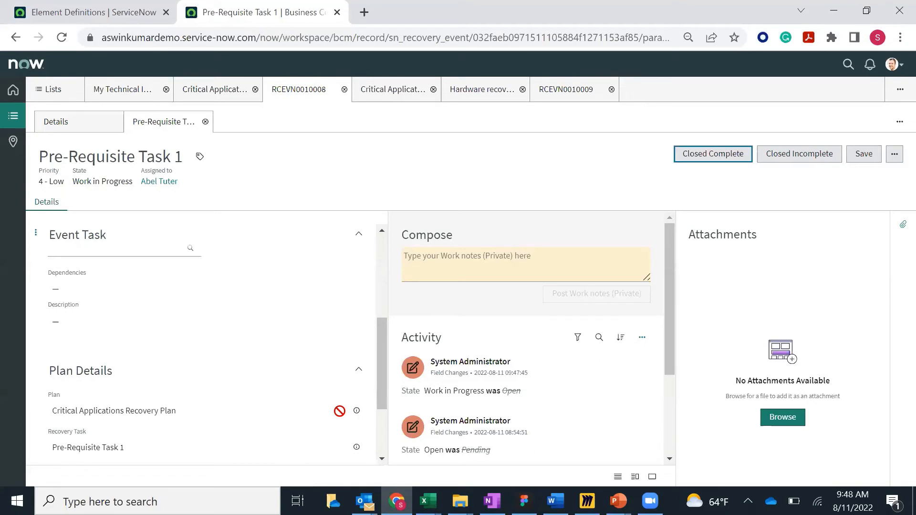
scroll(341, 410, "down", 2)
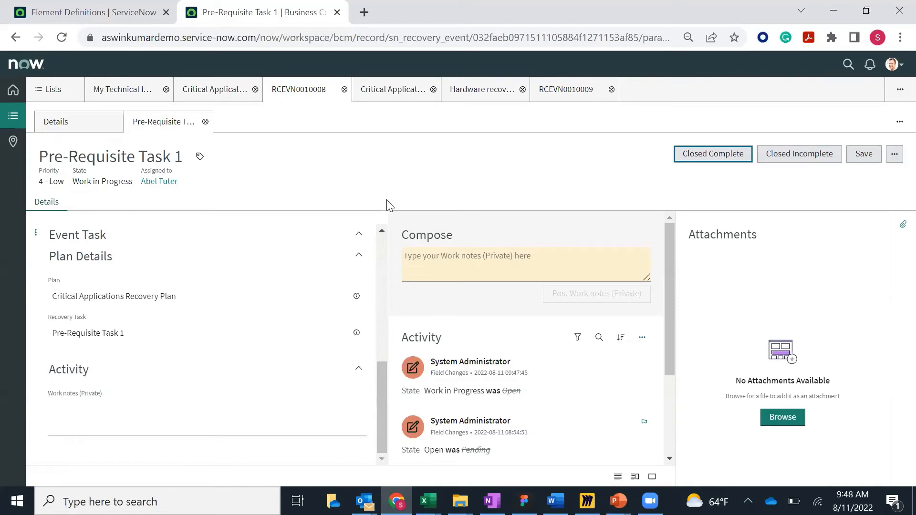
left_click(206, 121)
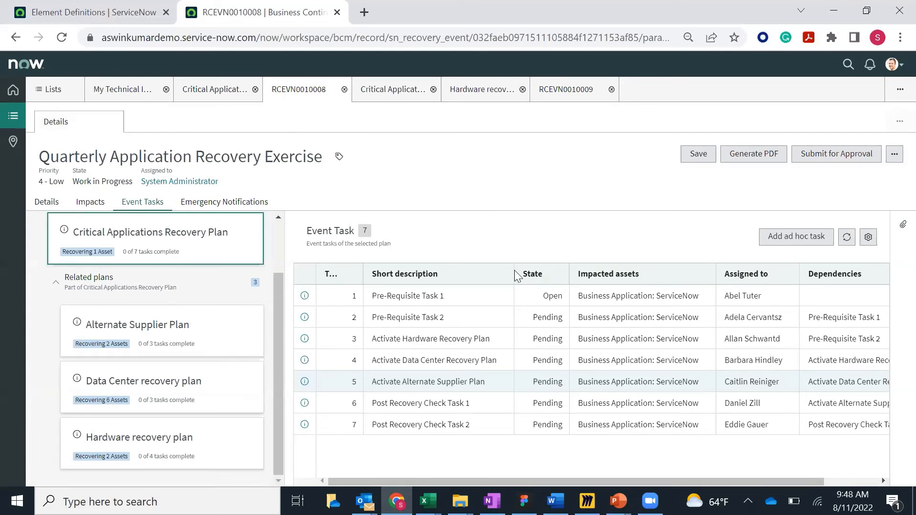
- Switch to the GRC Business Continuity Management User – Lite presentation in PowerPoint, start its slide show and turn on the laser pointer
mouse_move(618, 501)
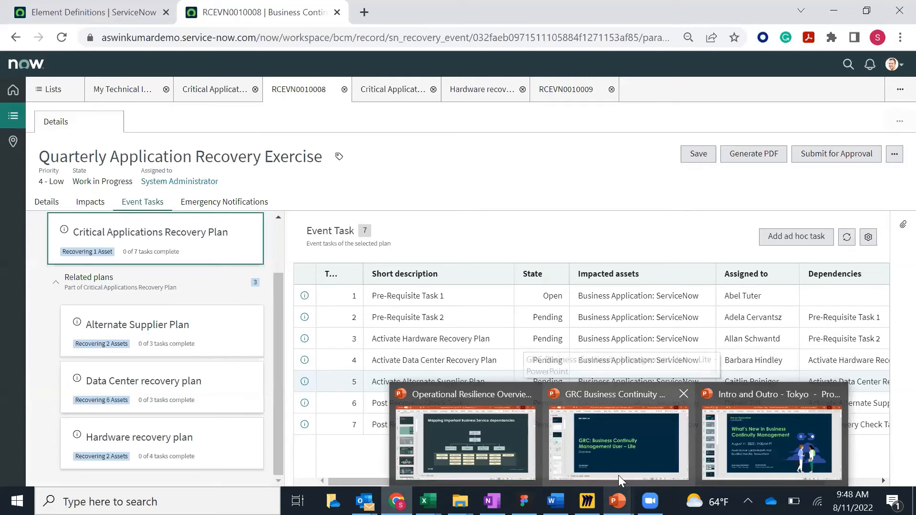
left_click(632, 448)
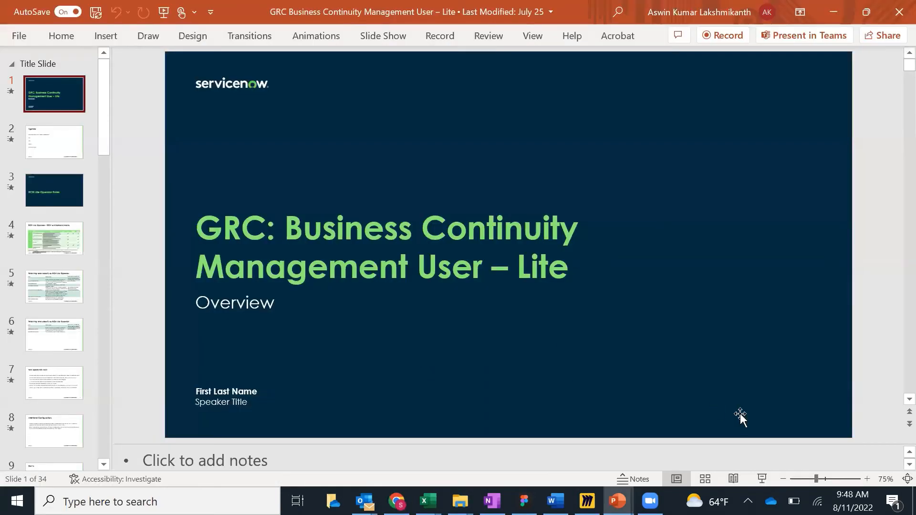
left_click(762, 479)
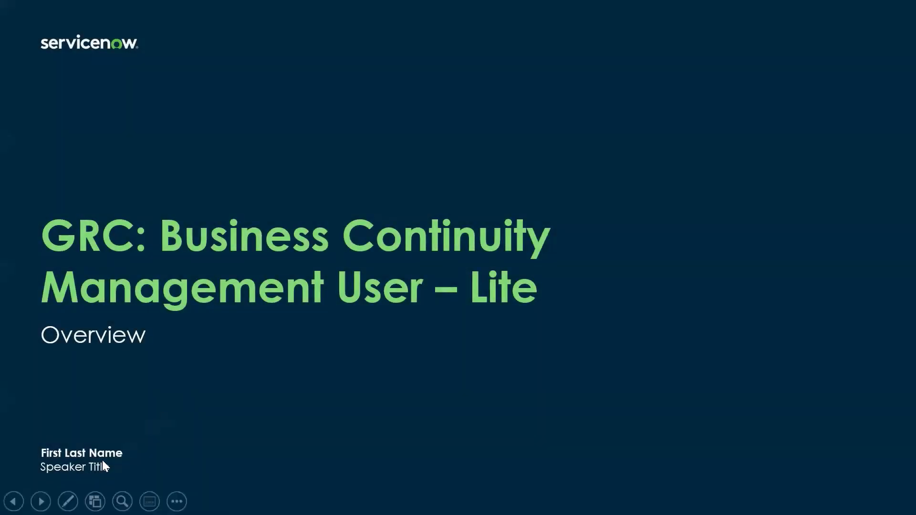
left_click(68, 501)
left_click(82, 361)
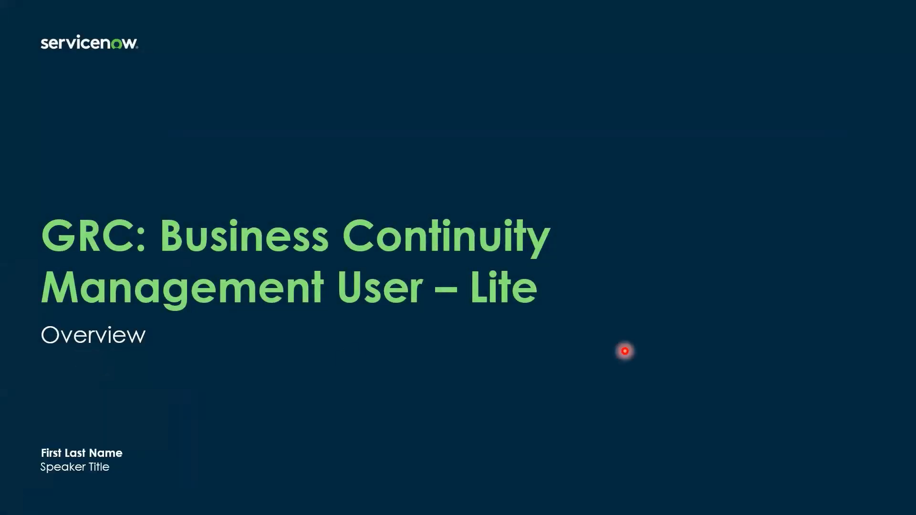